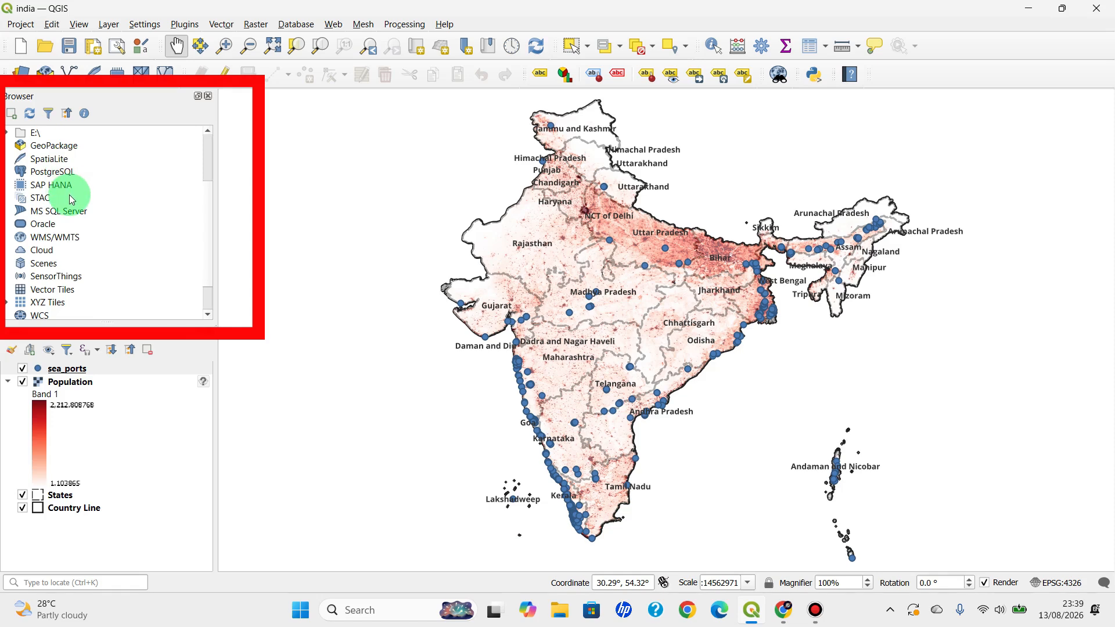
Look over the Browser's data sources, the Population, States and Country Line layers, and the project's coordinate reference system
scroll(71, 199, "up", 2)
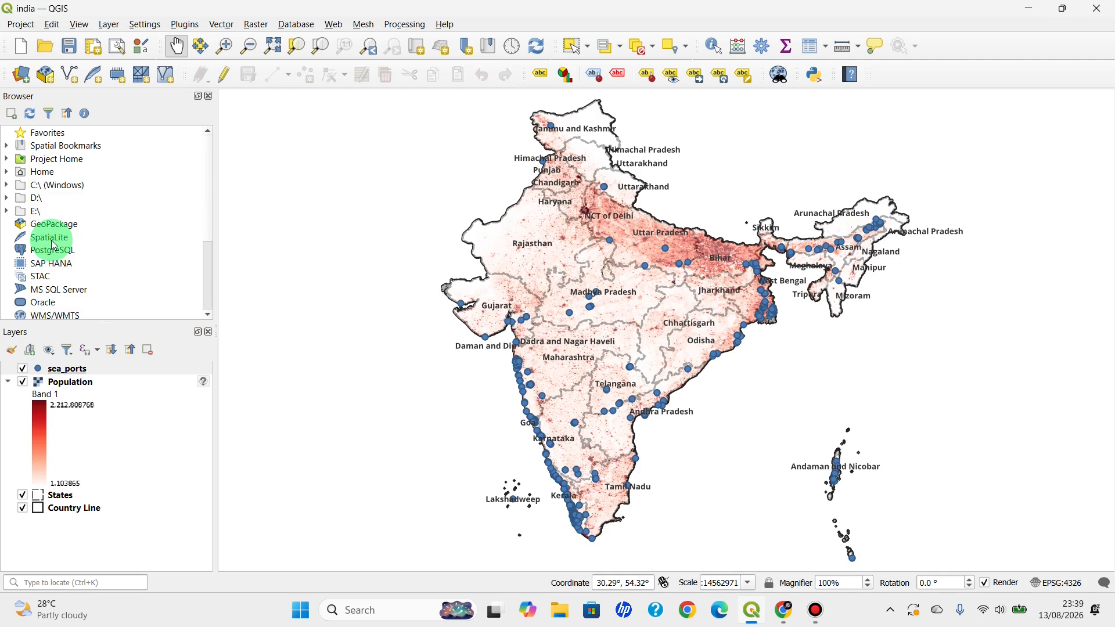
scroll(52, 243, "down", 1)
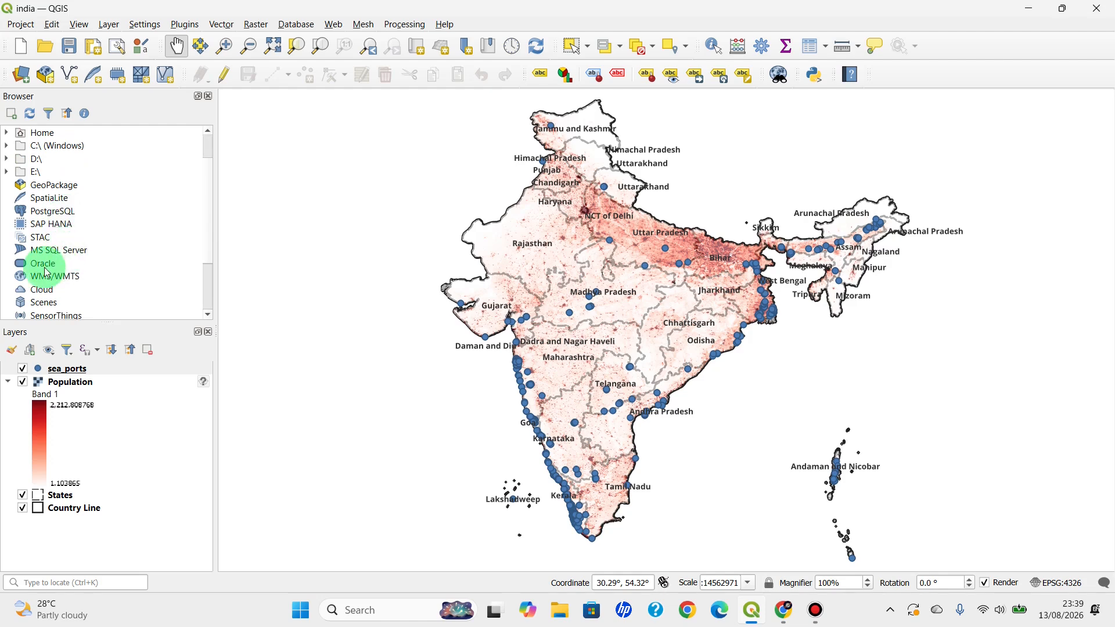
scroll(52, 297, "down", 1)
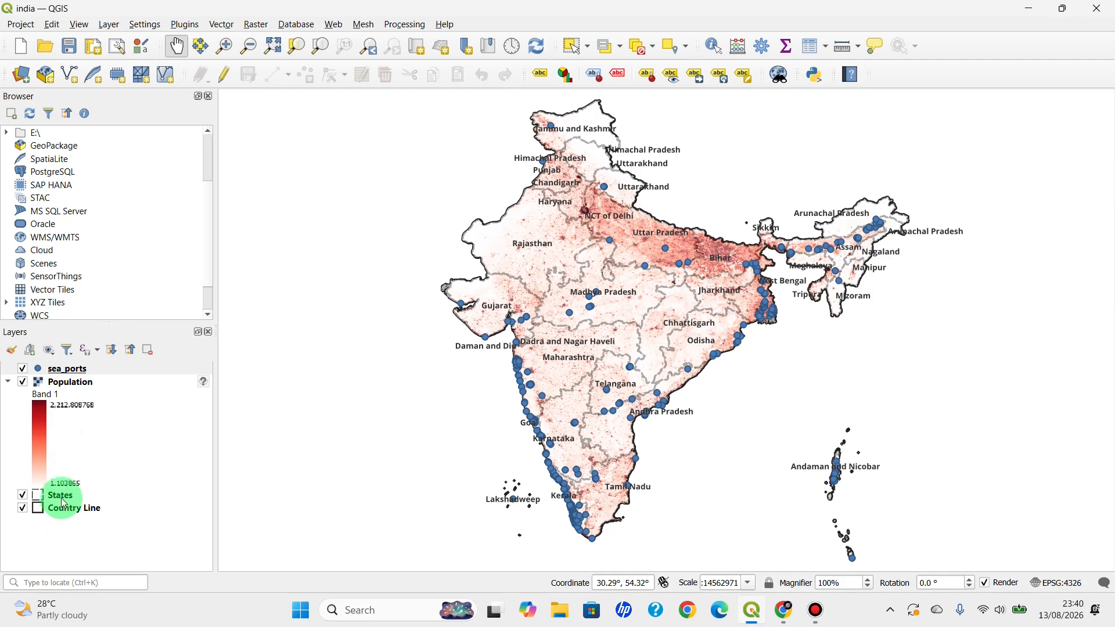
left_click(69, 387)
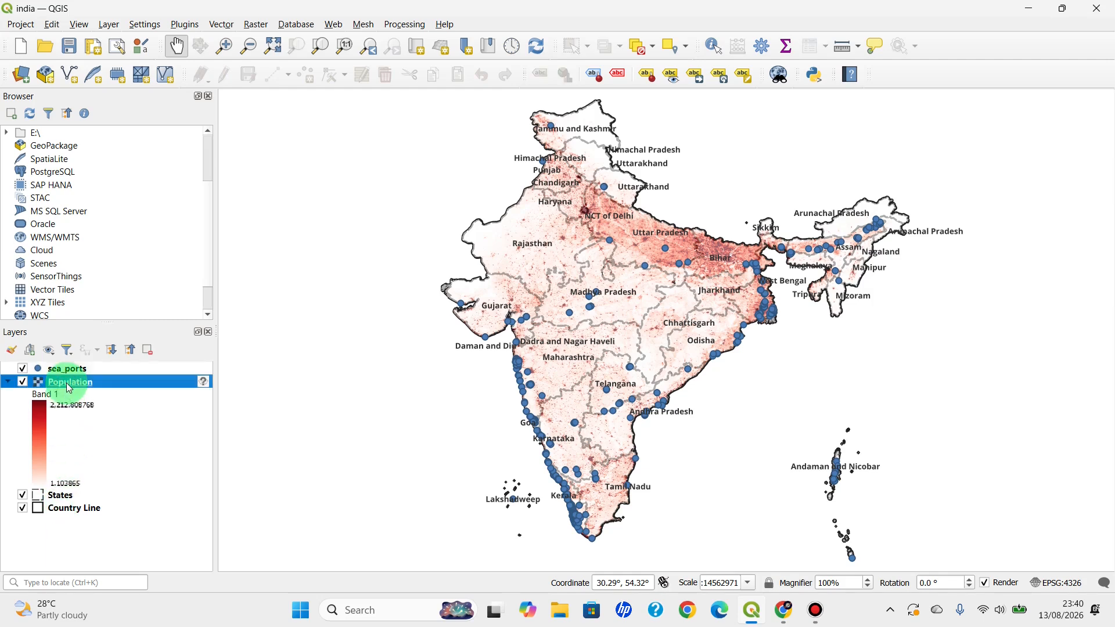
left_click(63, 495)
left_click(67, 510)
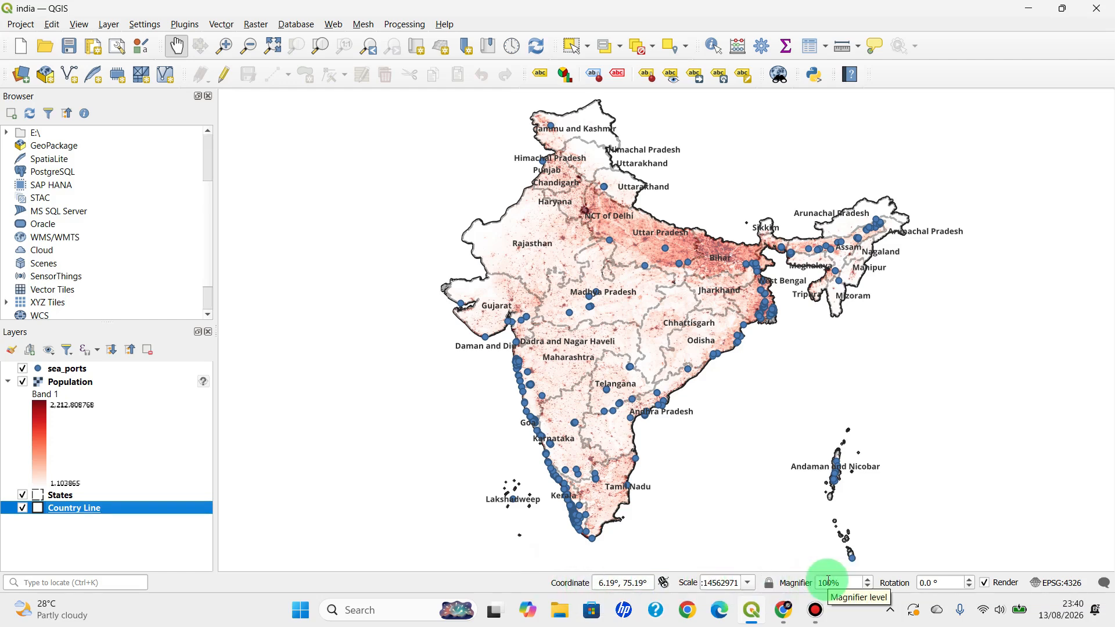
left_click(1045, 585)
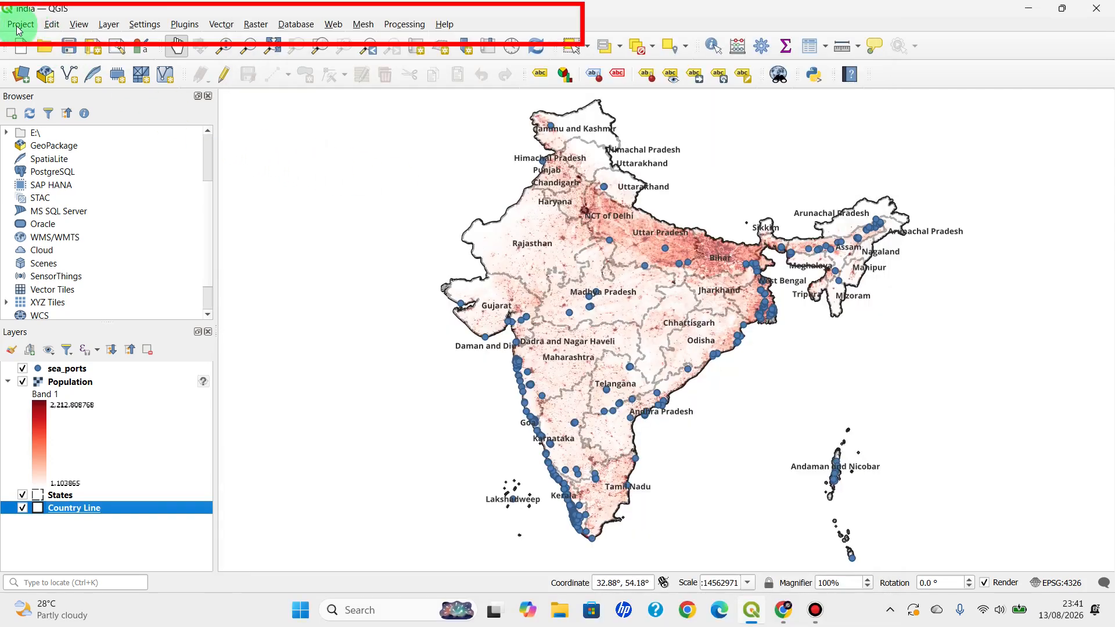
left_click(32, 26)
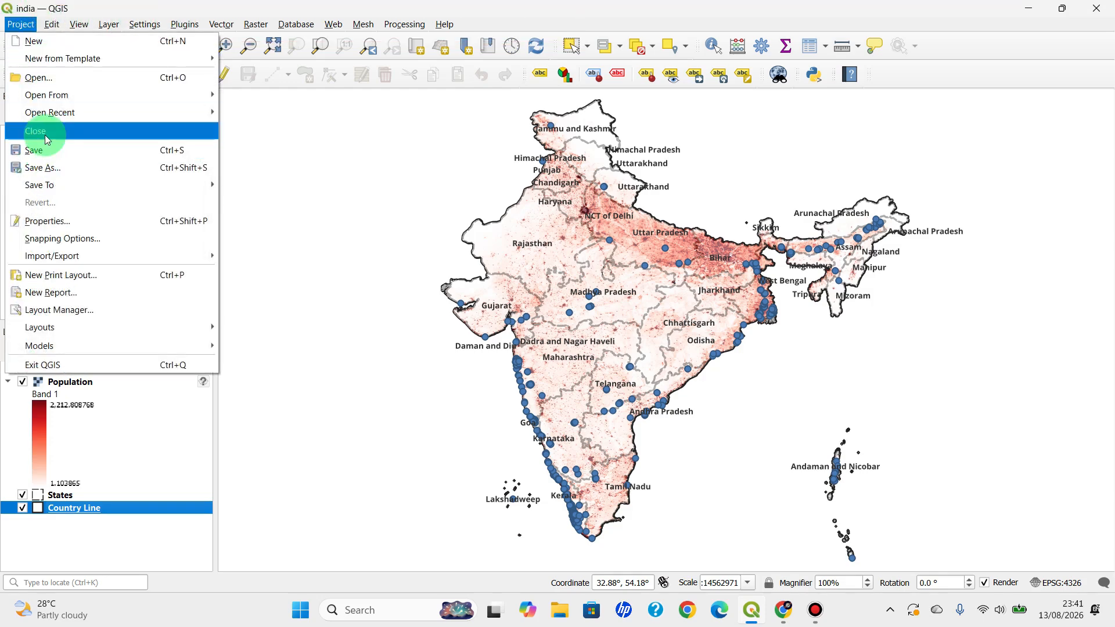
left_click(50, 28)
left_click(79, 26)
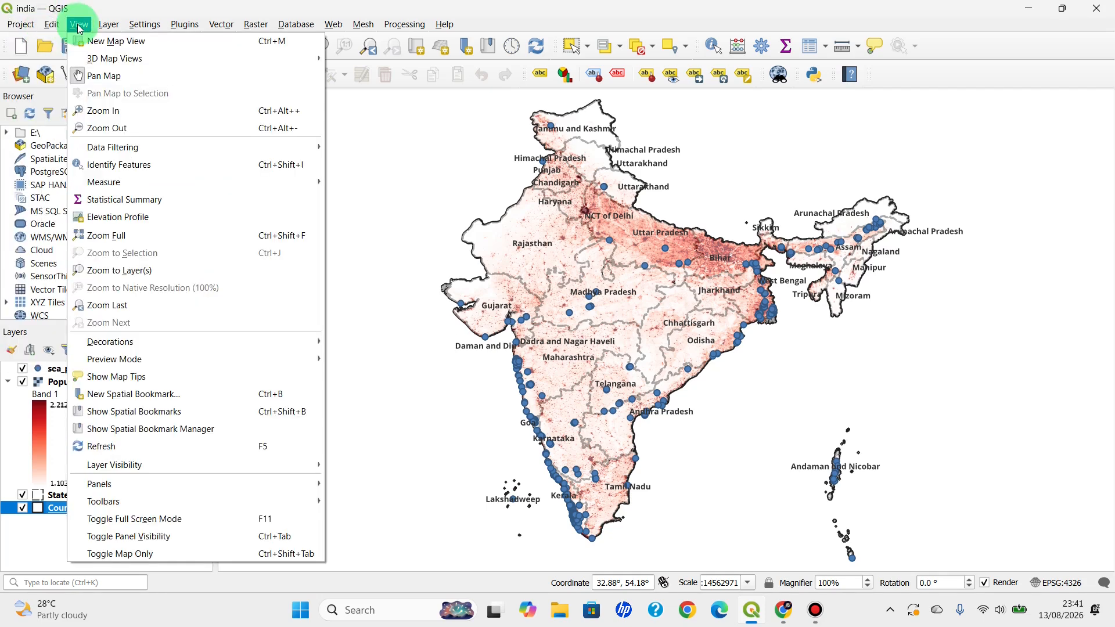
left_click(78, 26)
left_click(79, 28)
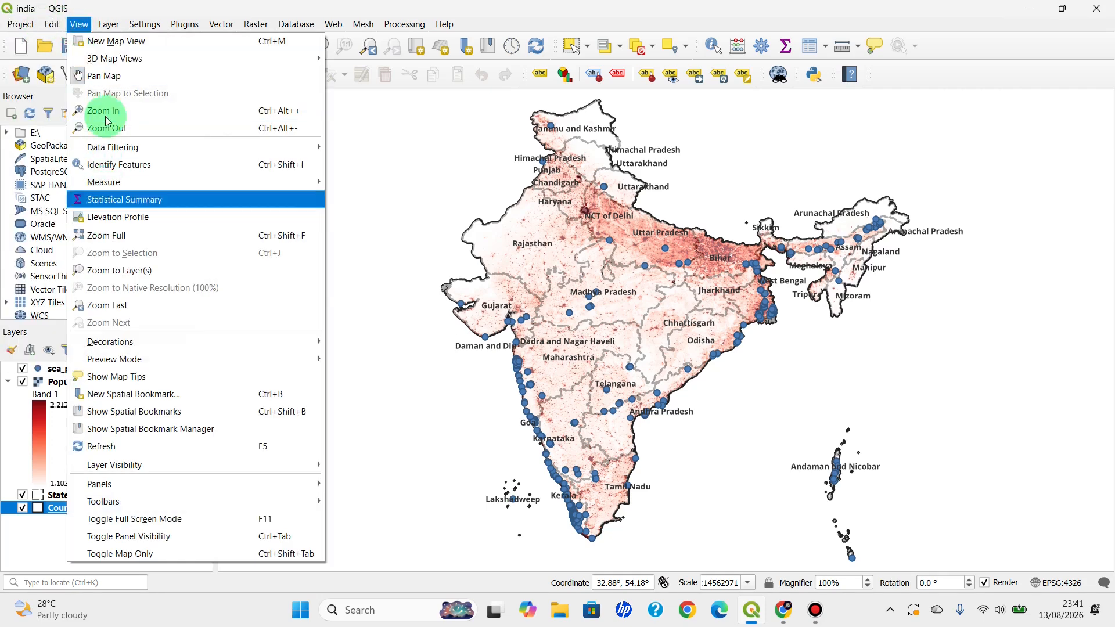
mouse_move(108, 27)
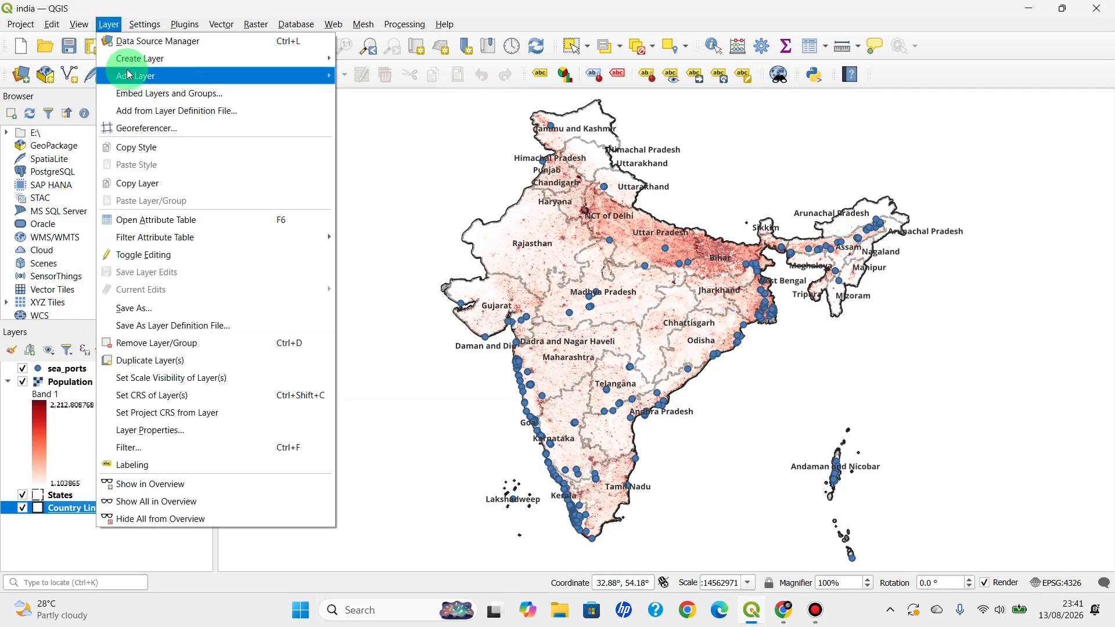
mouse_move(129, 74)
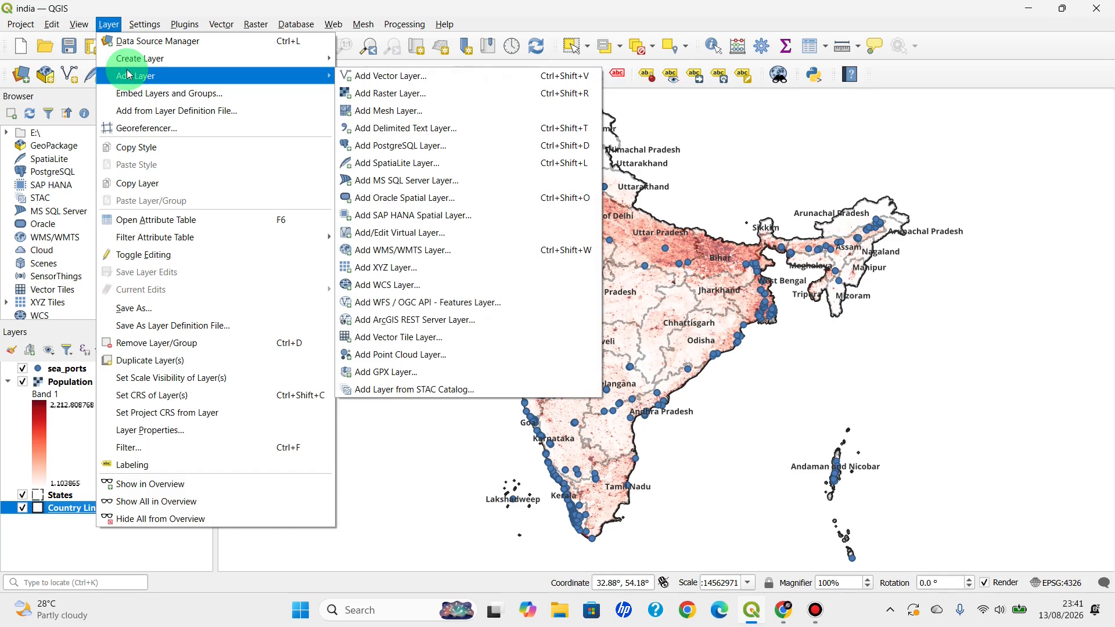
left_click(142, 25)
left_click(144, 27)
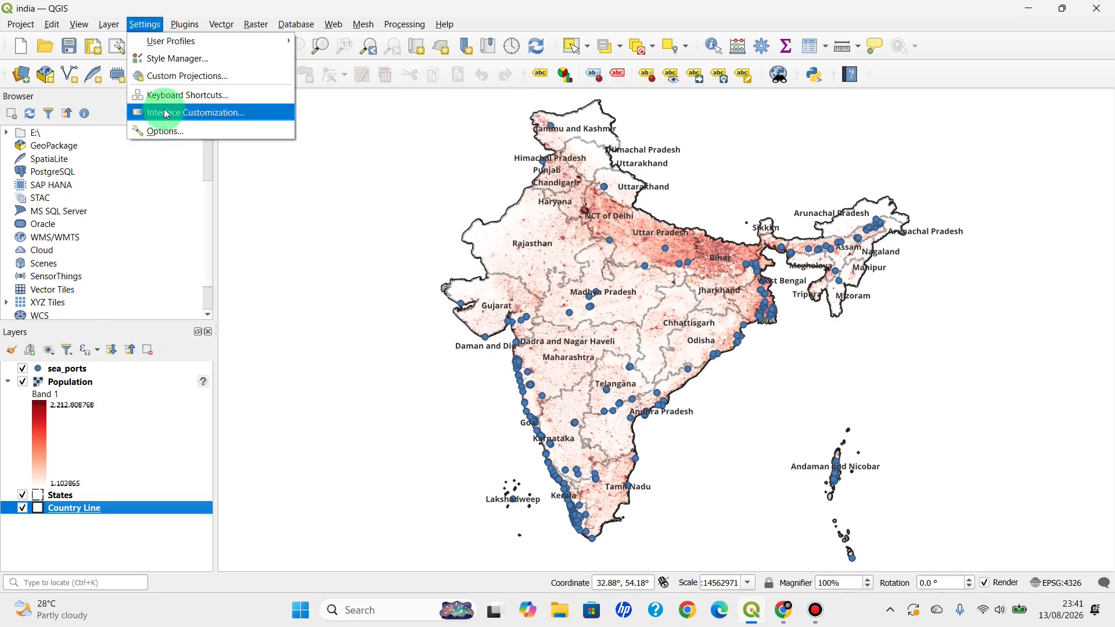
left_click(180, 26)
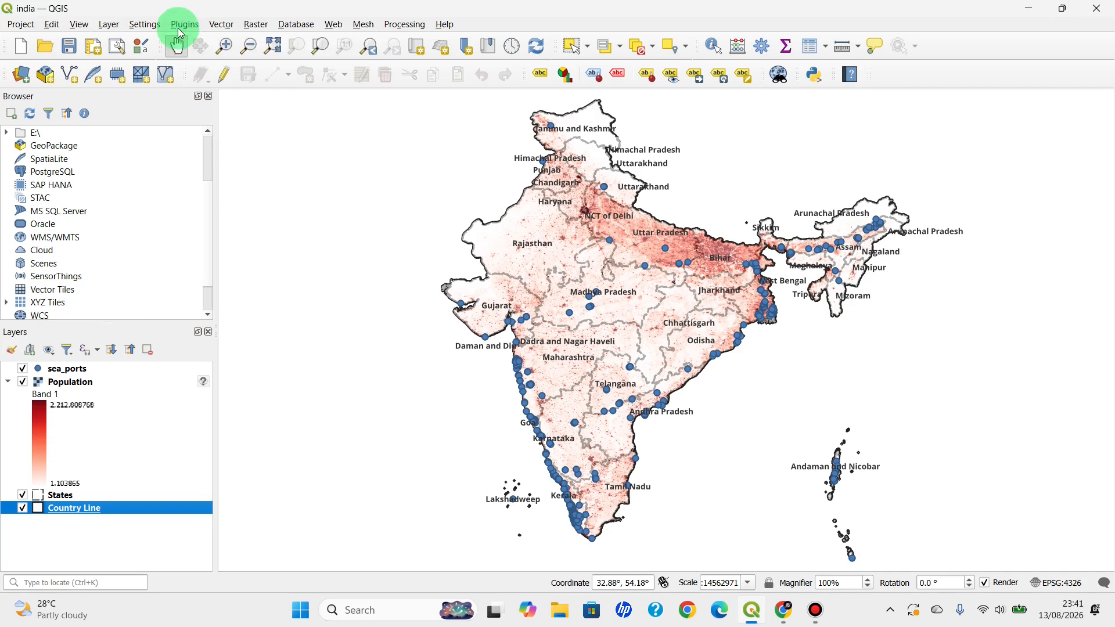
left_click(182, 26)
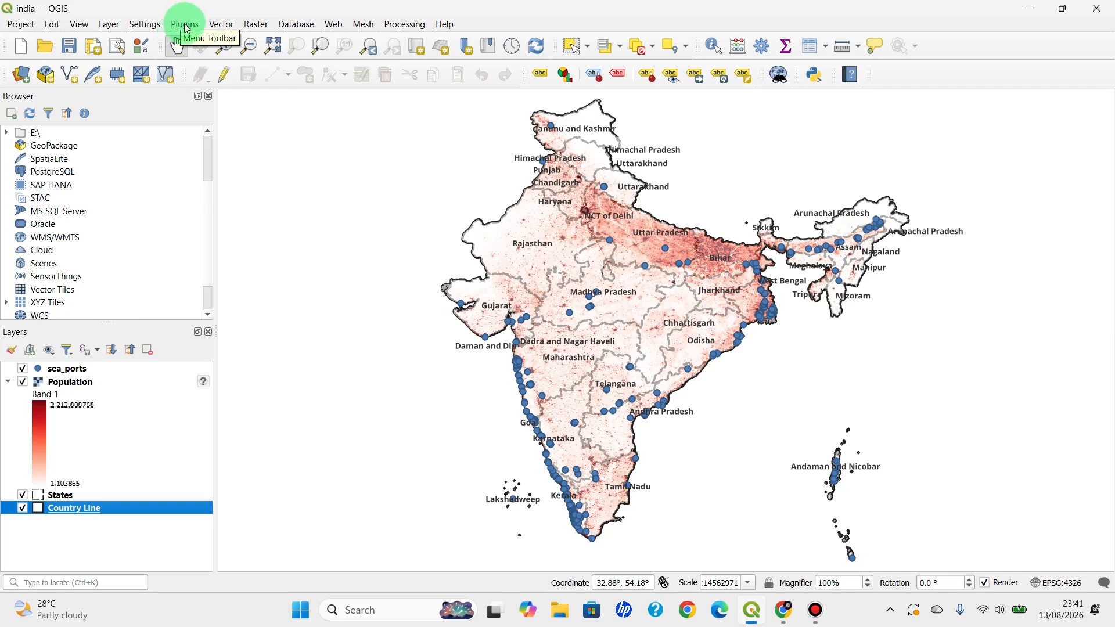
left_click(184, 24)
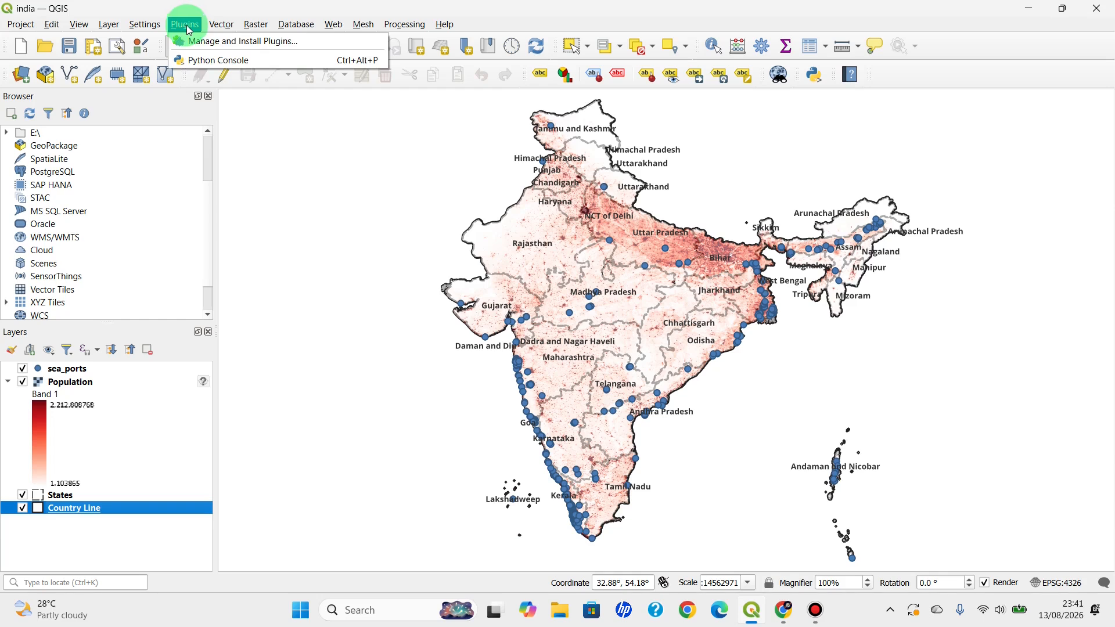
mouse_move(251, 28)
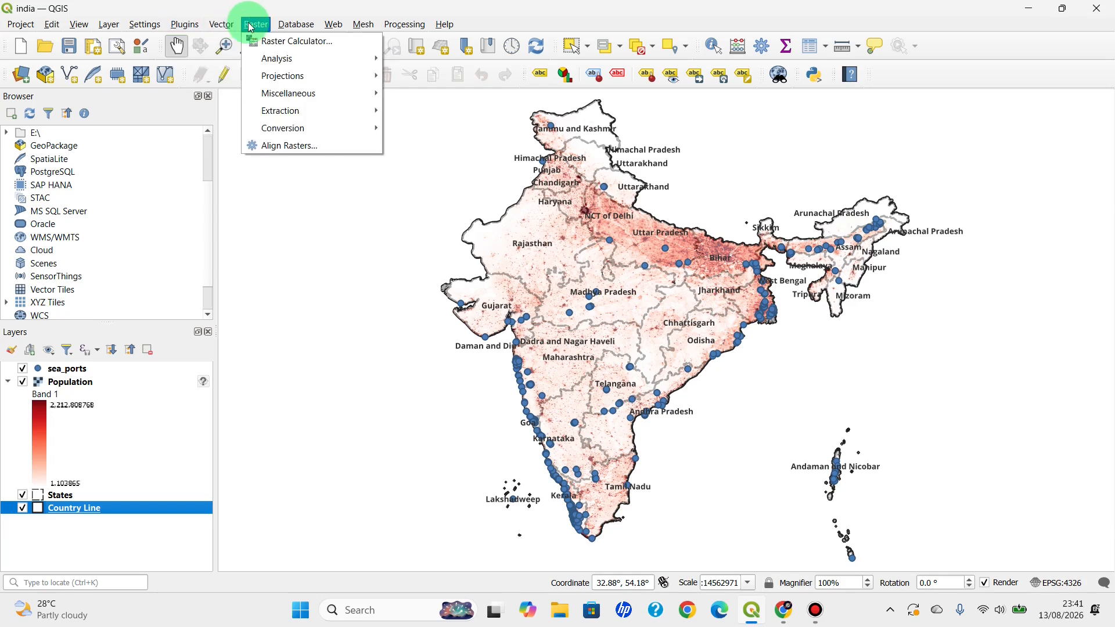
mouse_move(343, 27)
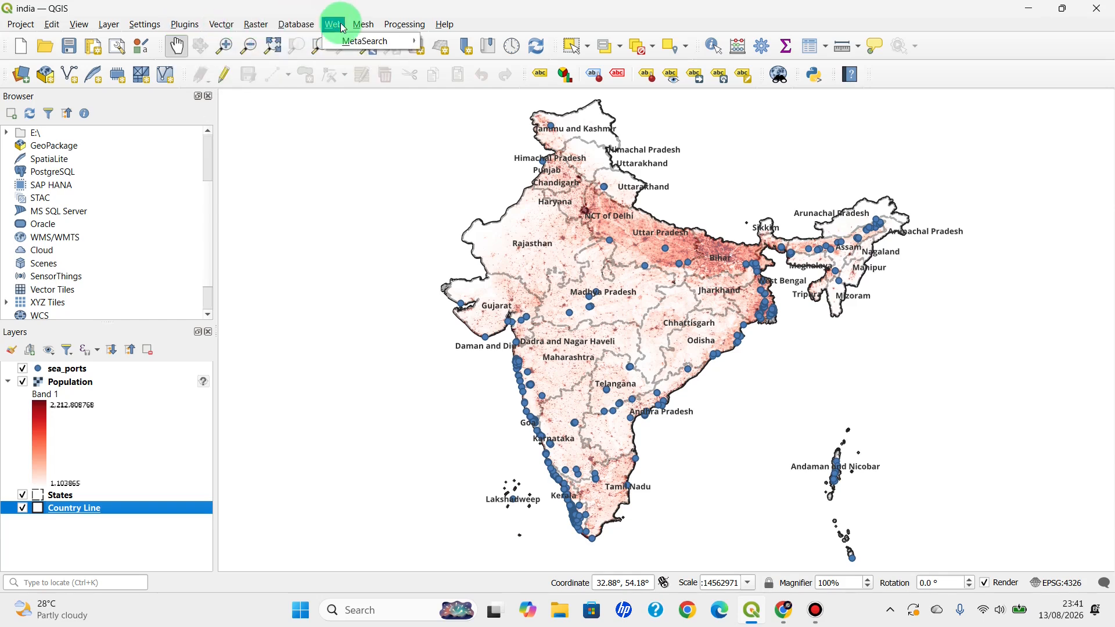
mouse_move(394, 31)
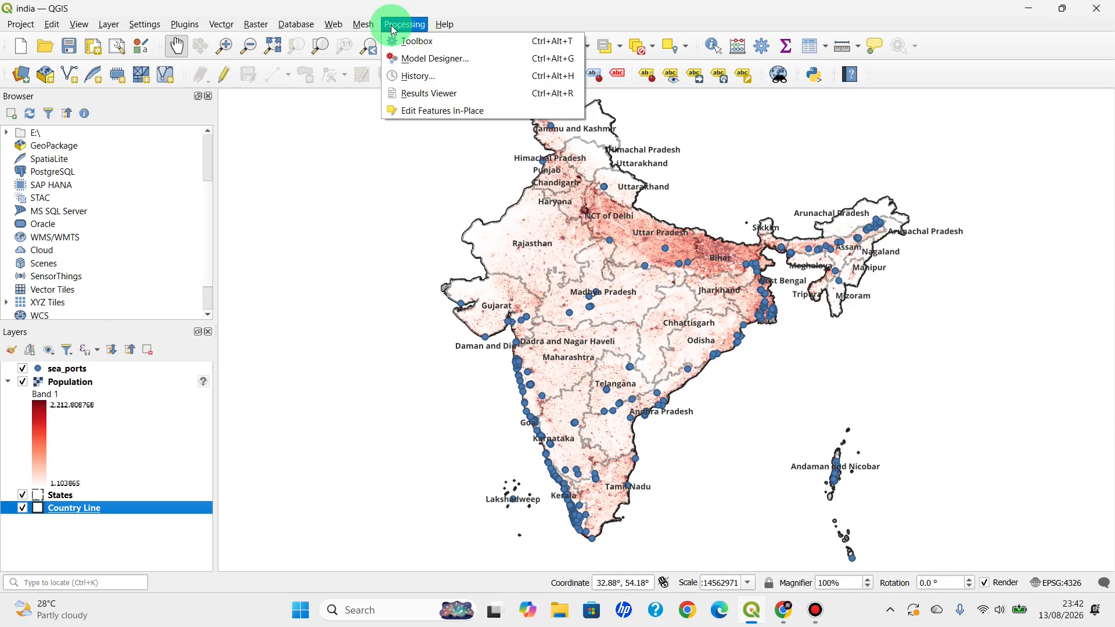
mouse_move(457, 30)
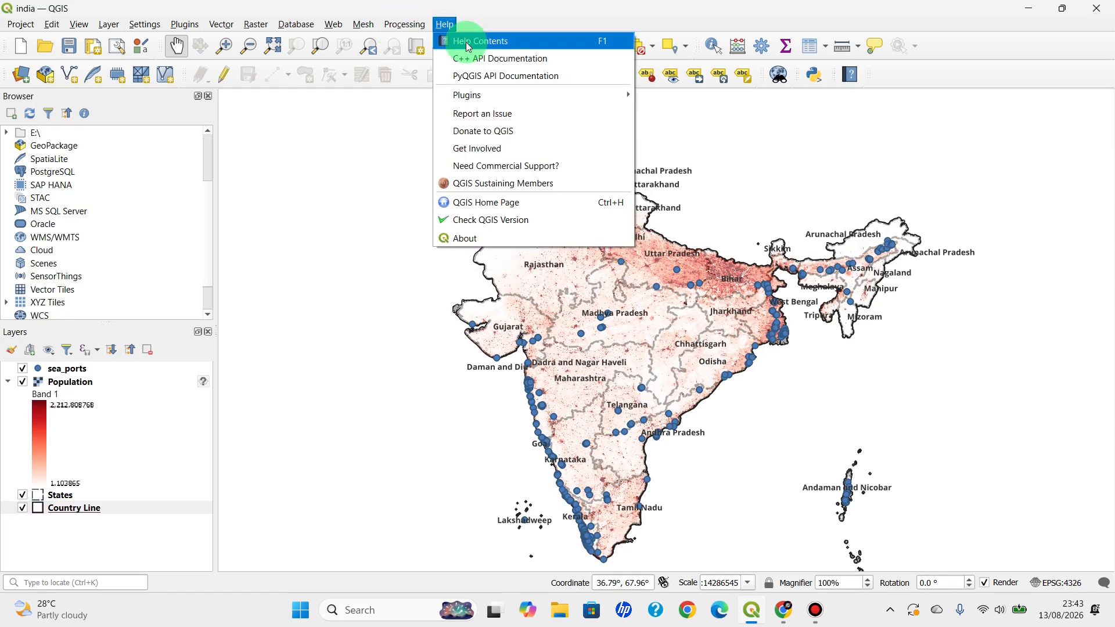
left_click(728, 202)
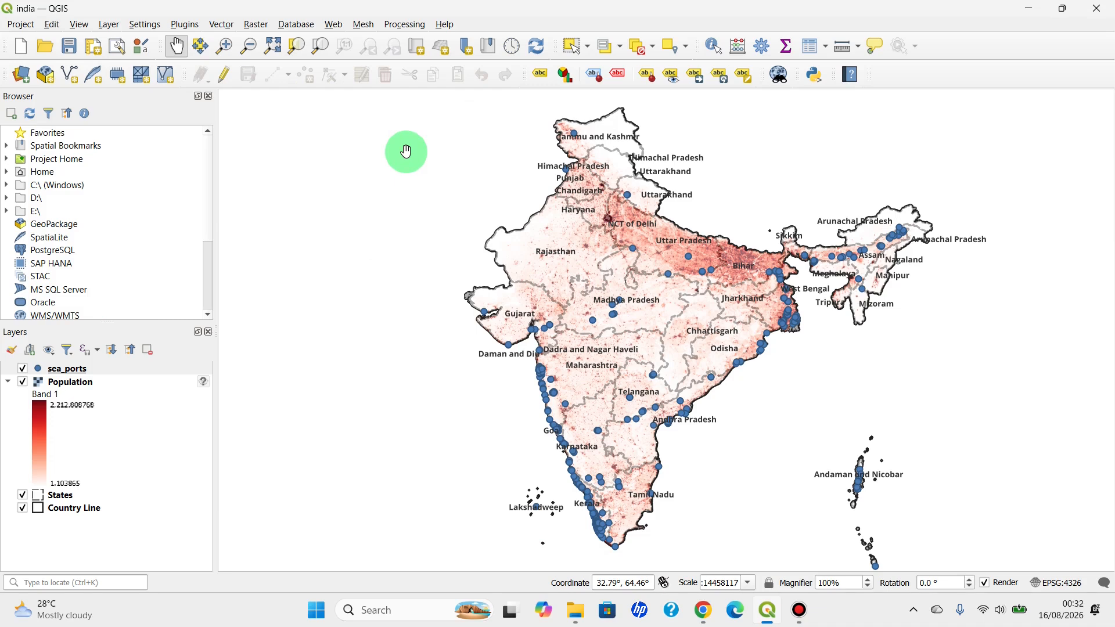
Start a new empty project in place of the open india project
left_click(20, 46)
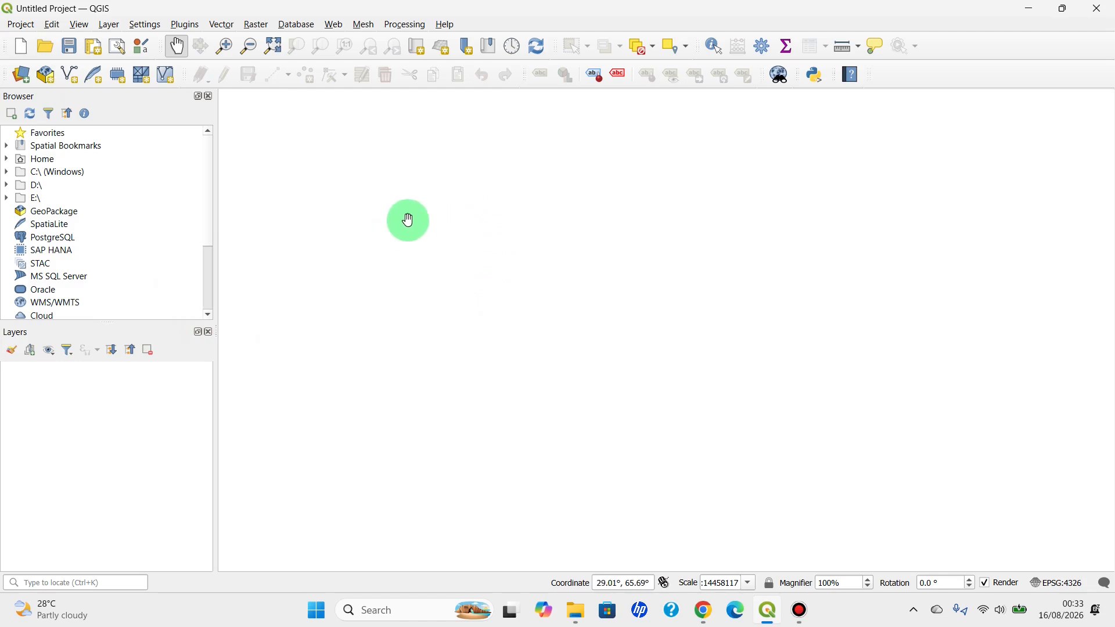
left_click(23, 28)
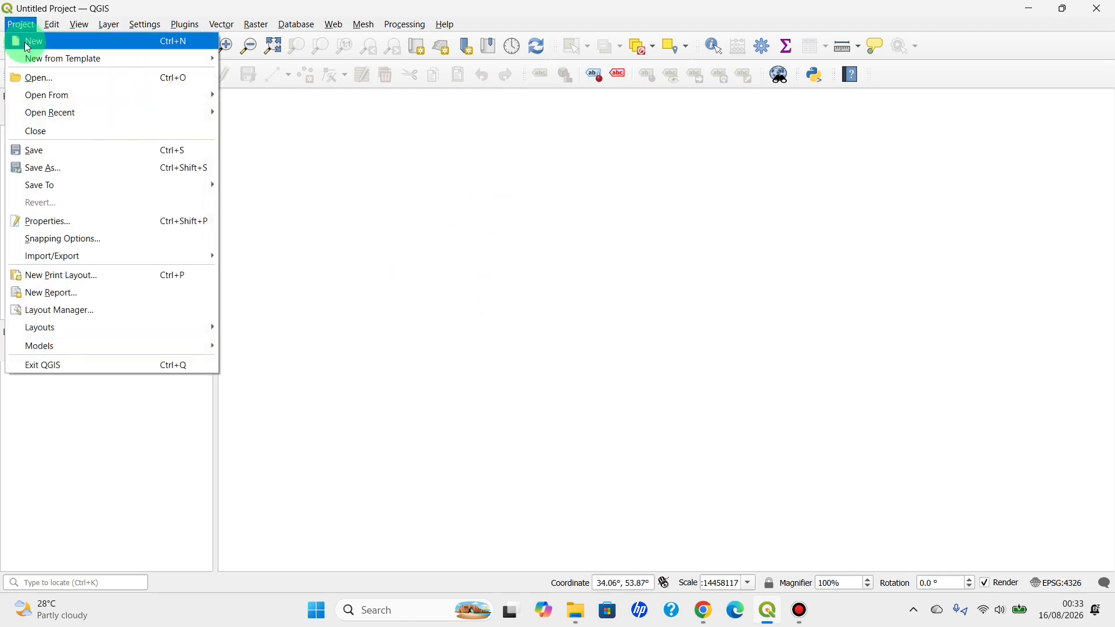
left_click(531, 228)
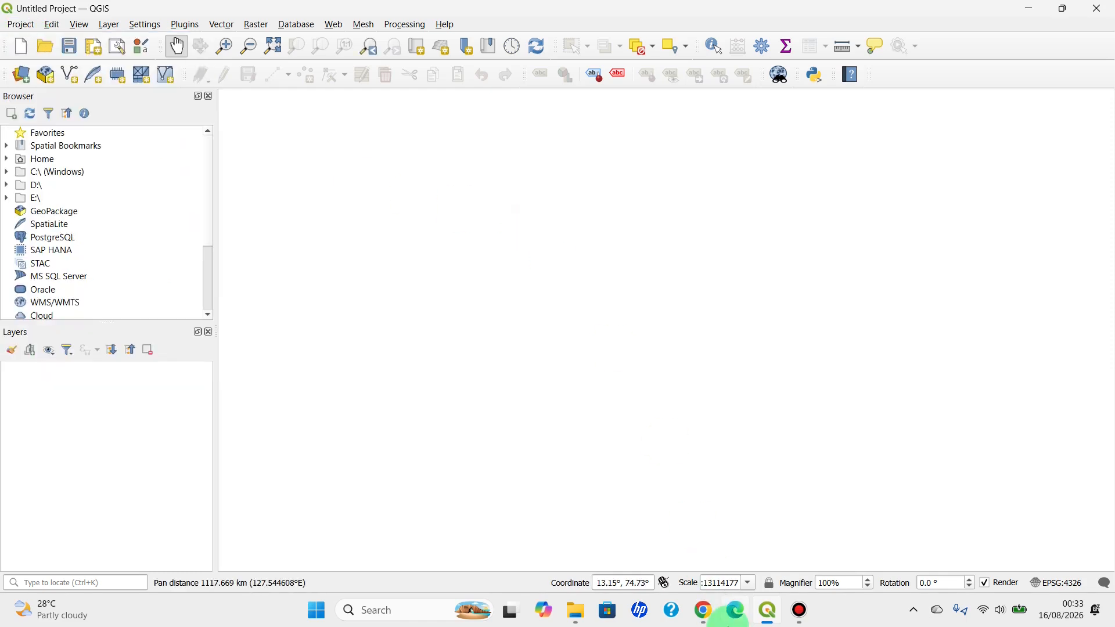
Switch to Chrome, search Google for "hdx indian administrative boundaries" and open the HDX dataset "India - Subnational Administrative Boundaries"
left_click(704, 610)
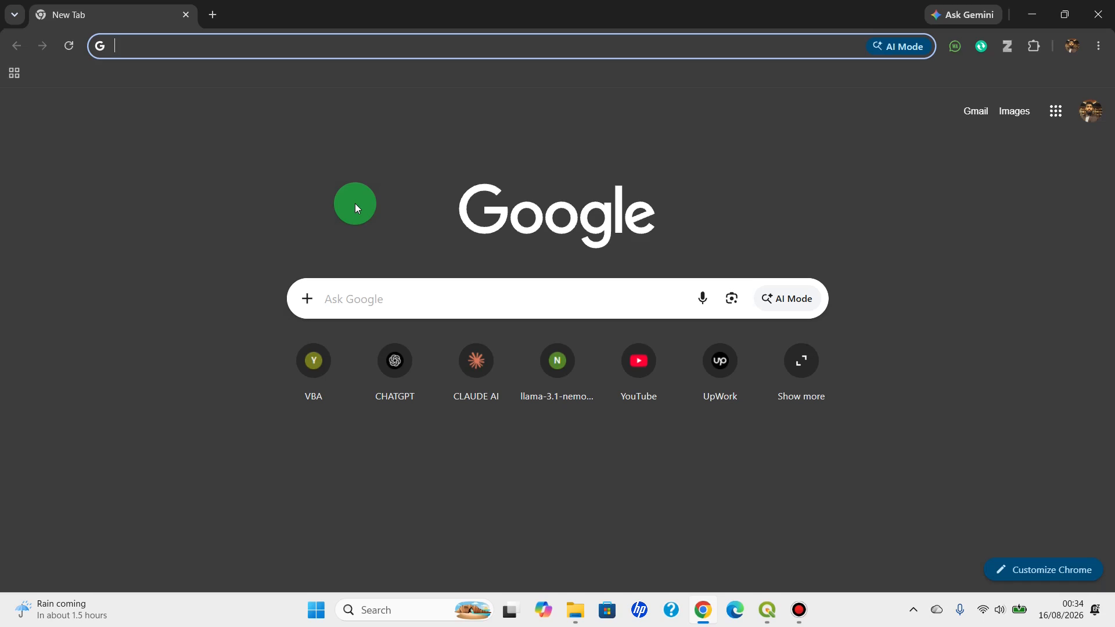
left_click(364, 304)
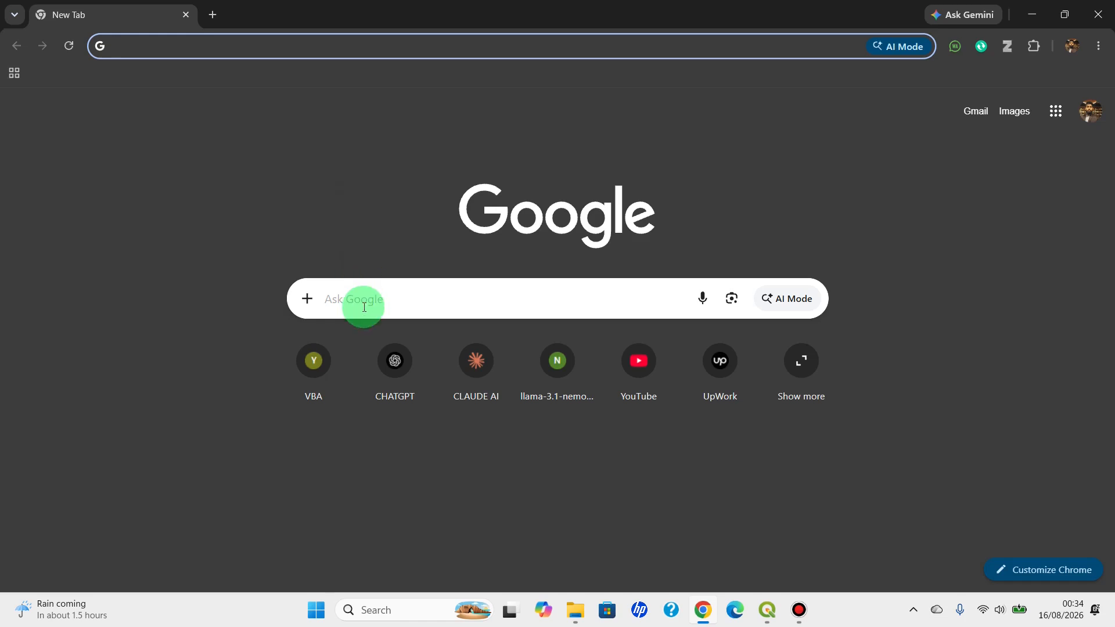
type("hdx")
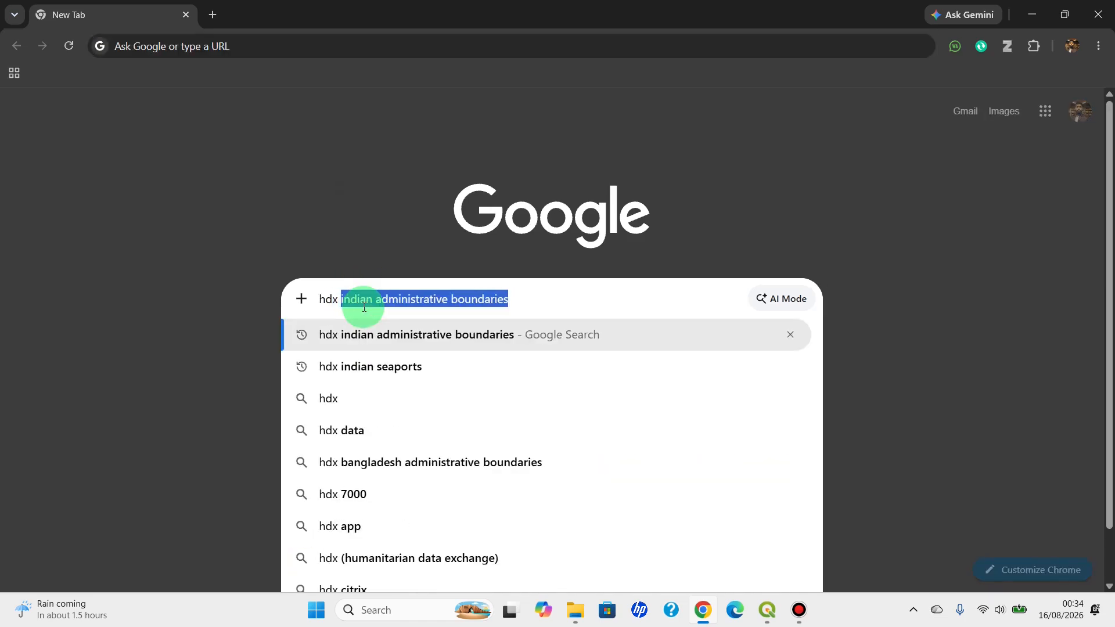
type(" indian")
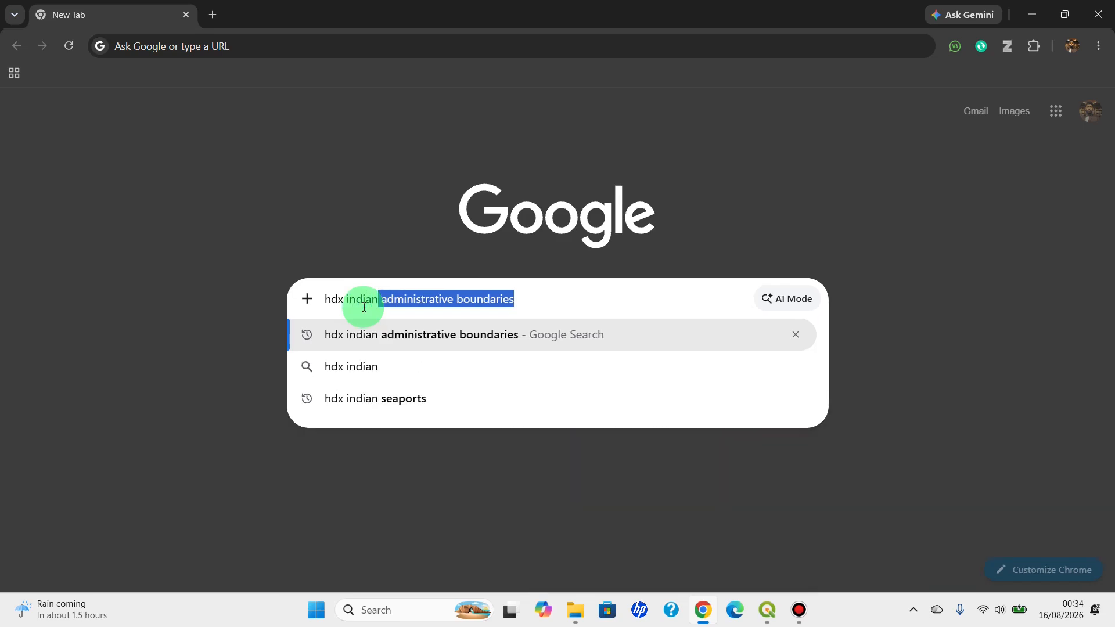
key("Return")
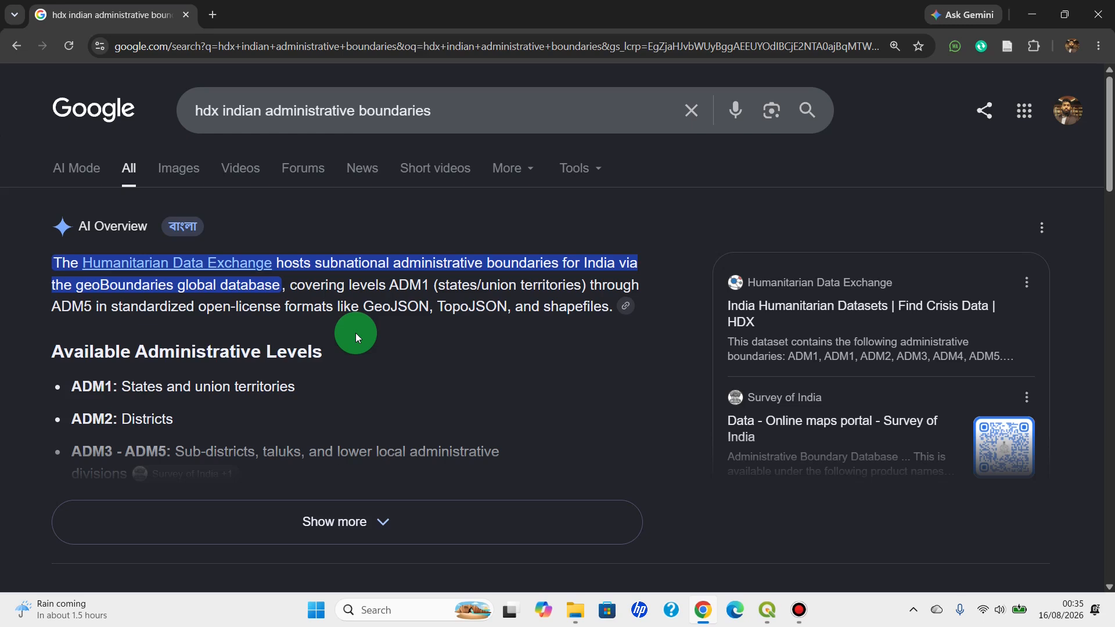
scroll(356, 332, "down", 5)
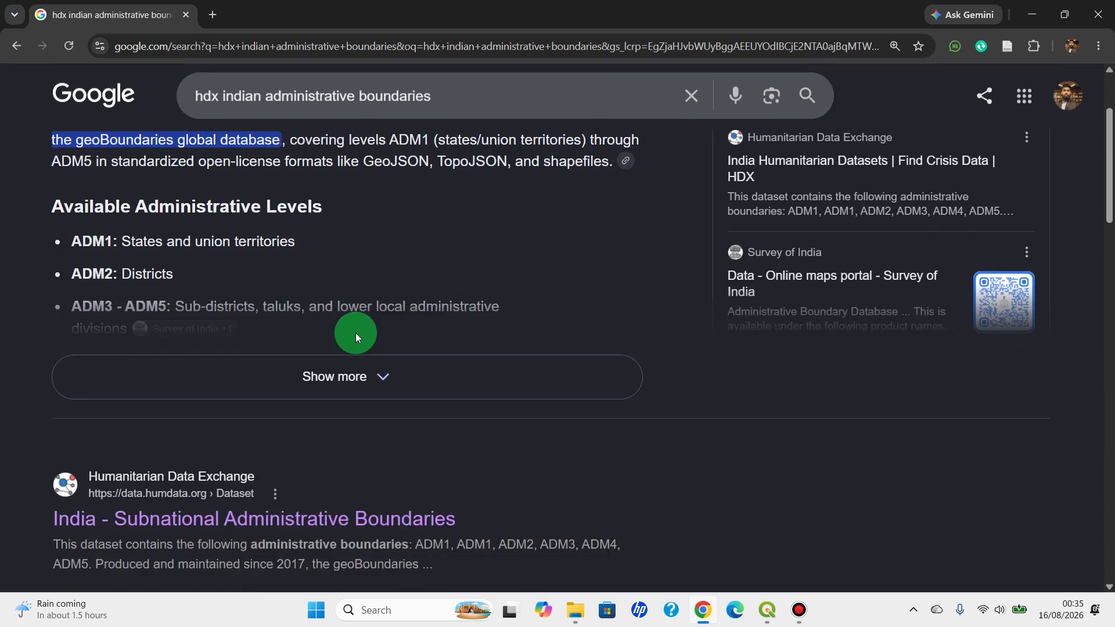
scroll(149, 385, "down", 1)
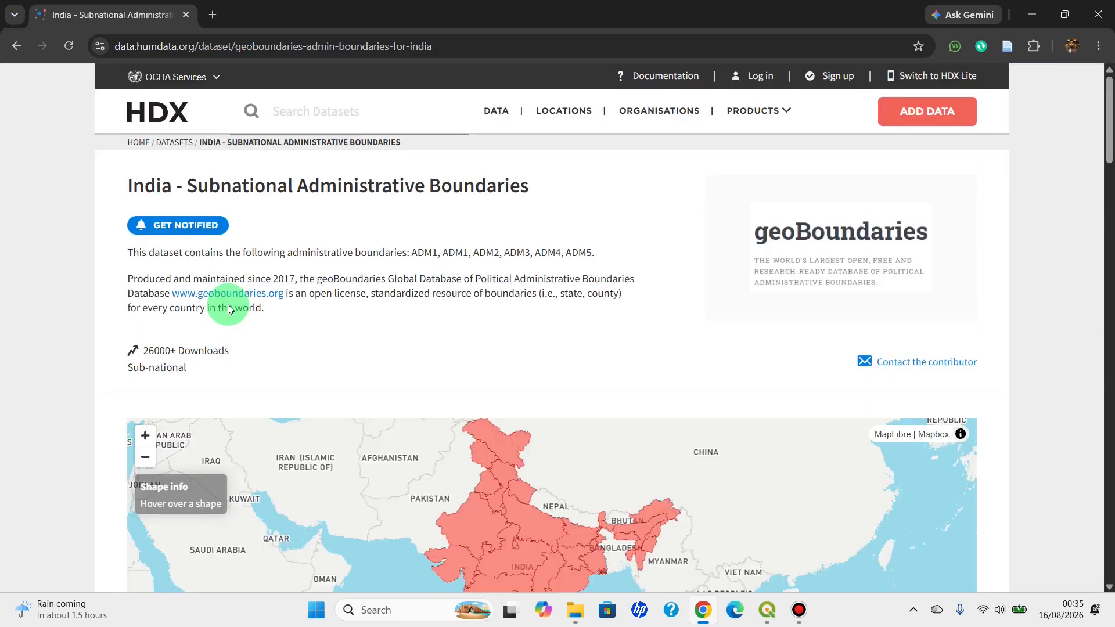
Download geoBoundaries-IND-ADM1_simplified.geojson from the dataset's resources and show the file in its download folder
scroll(233, 305, "down", 3)
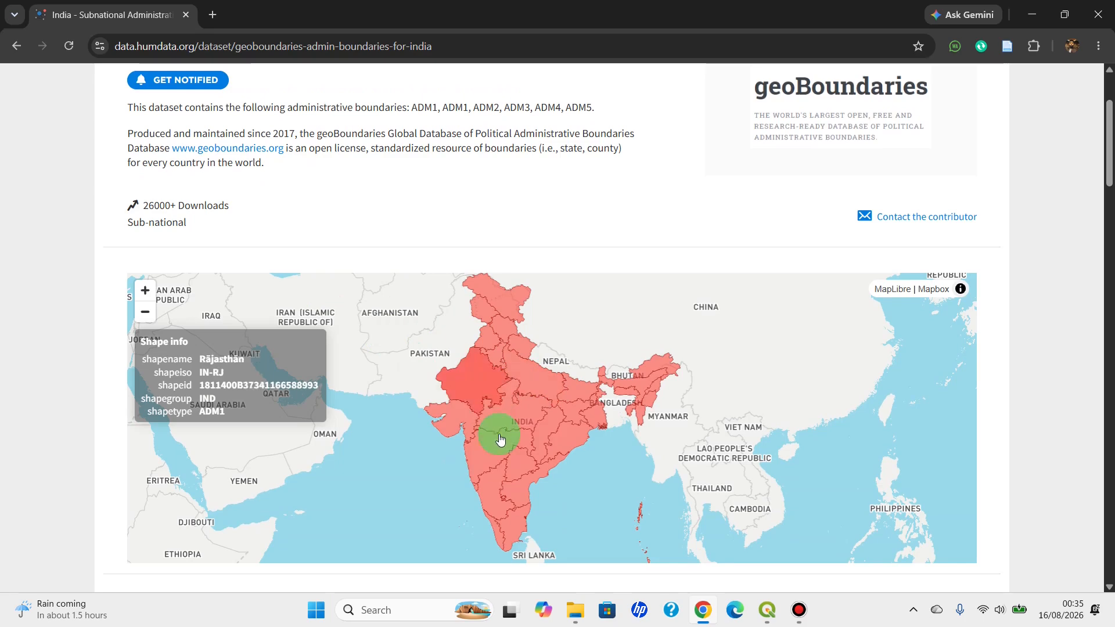
scroll(581, 430, "down", 3)
scroll(580, 426, "down", 3)
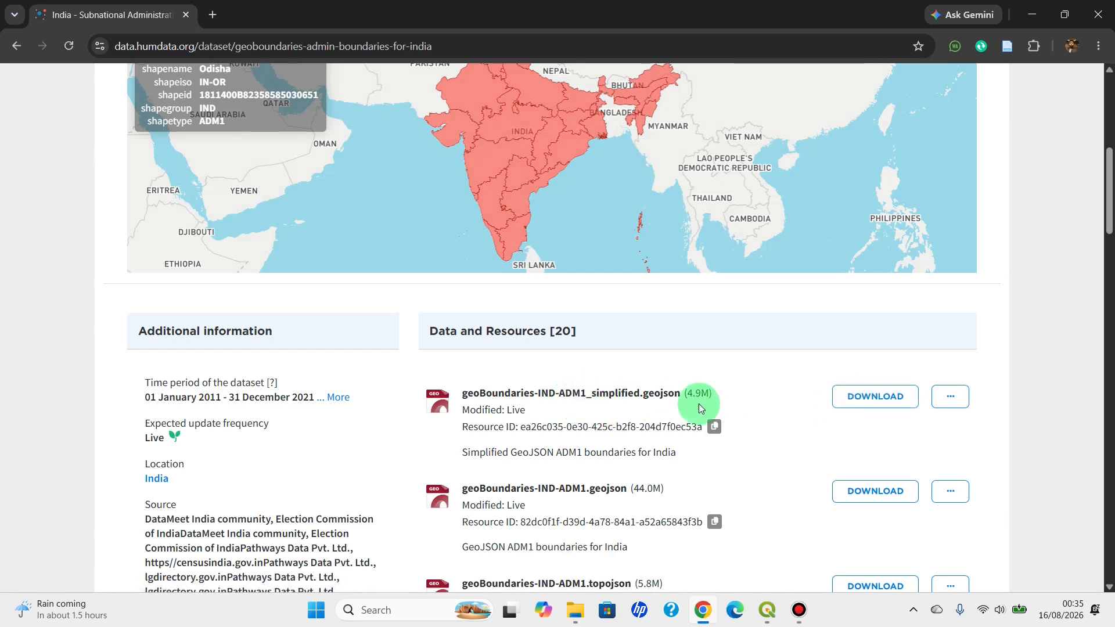
left_click(865, 408)
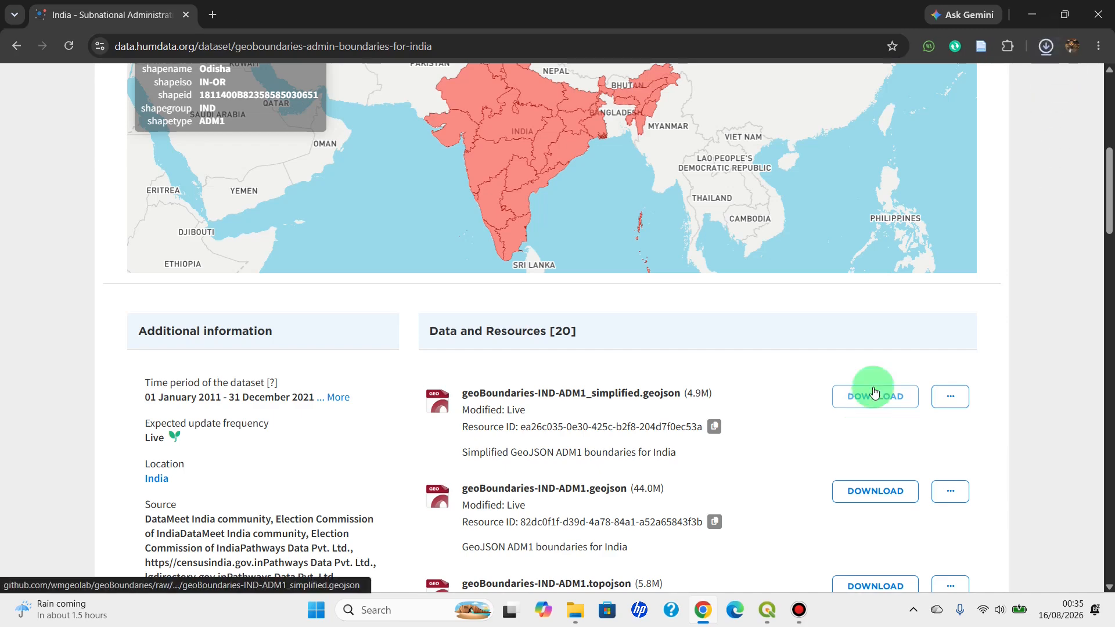
mouse_move(1046, 64)
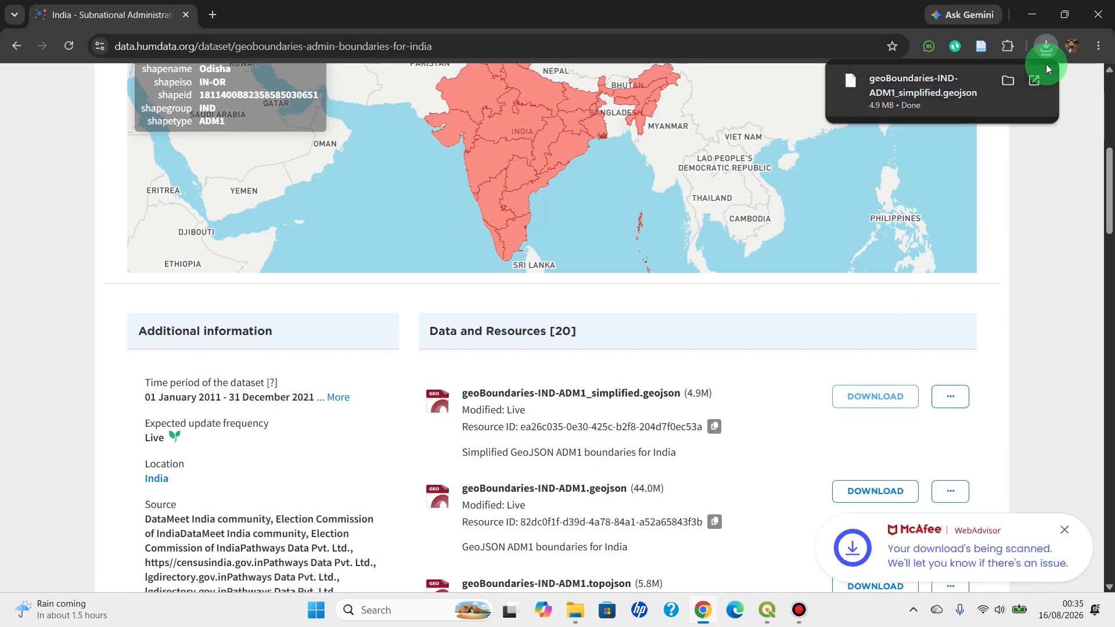
left_click(1007, 81)
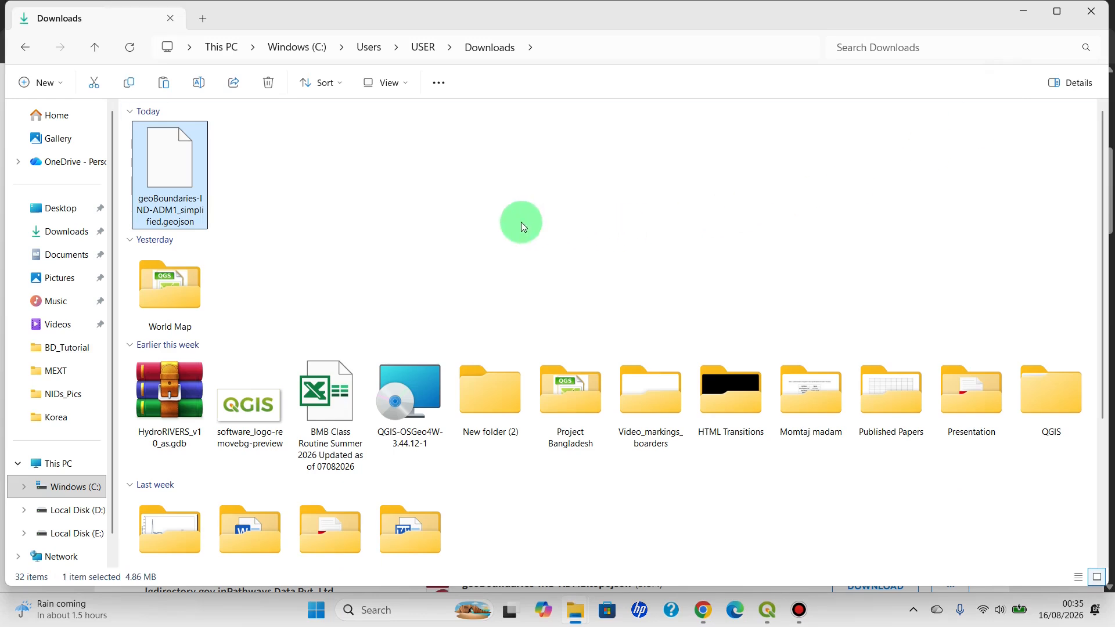
Create a new folder in Downloads and name it Project India
left_click(293, 150)
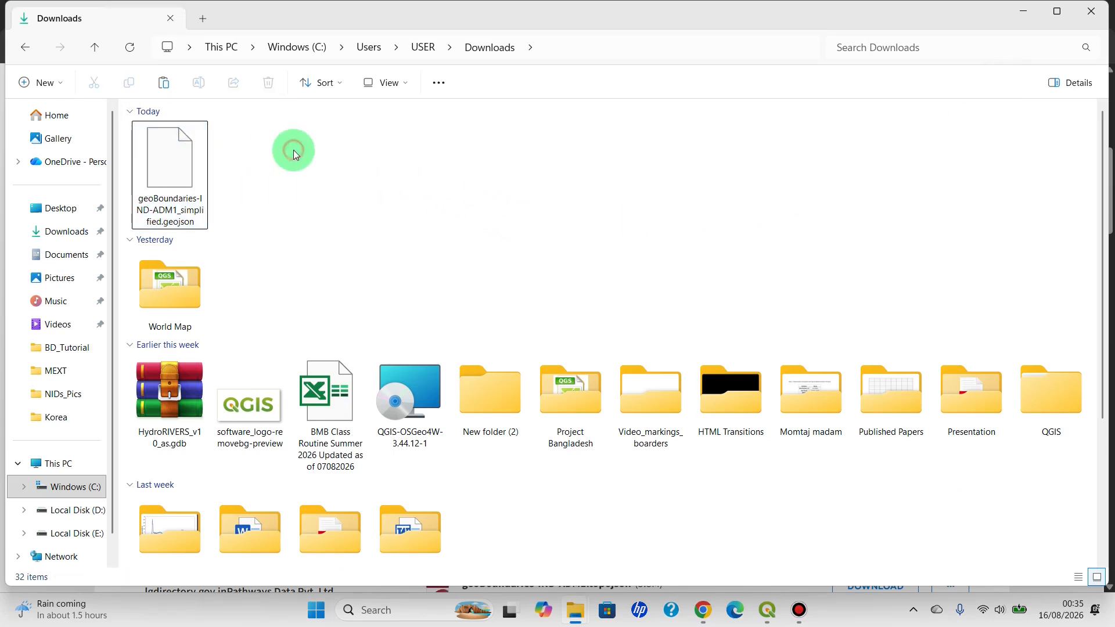
left_click(26, 81)
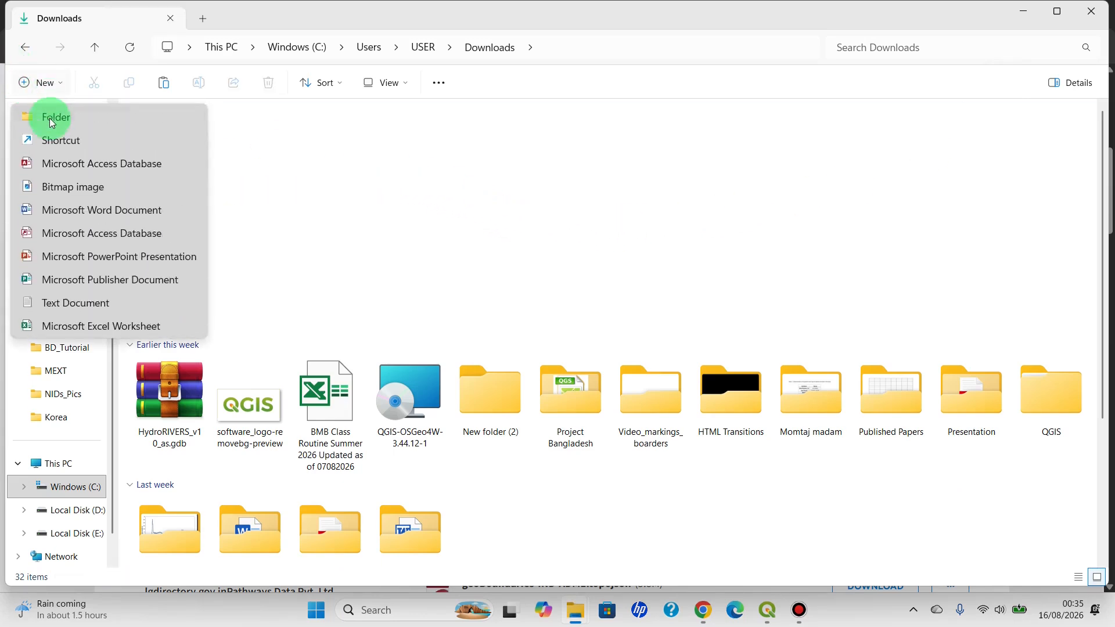
left_click(51, 119)
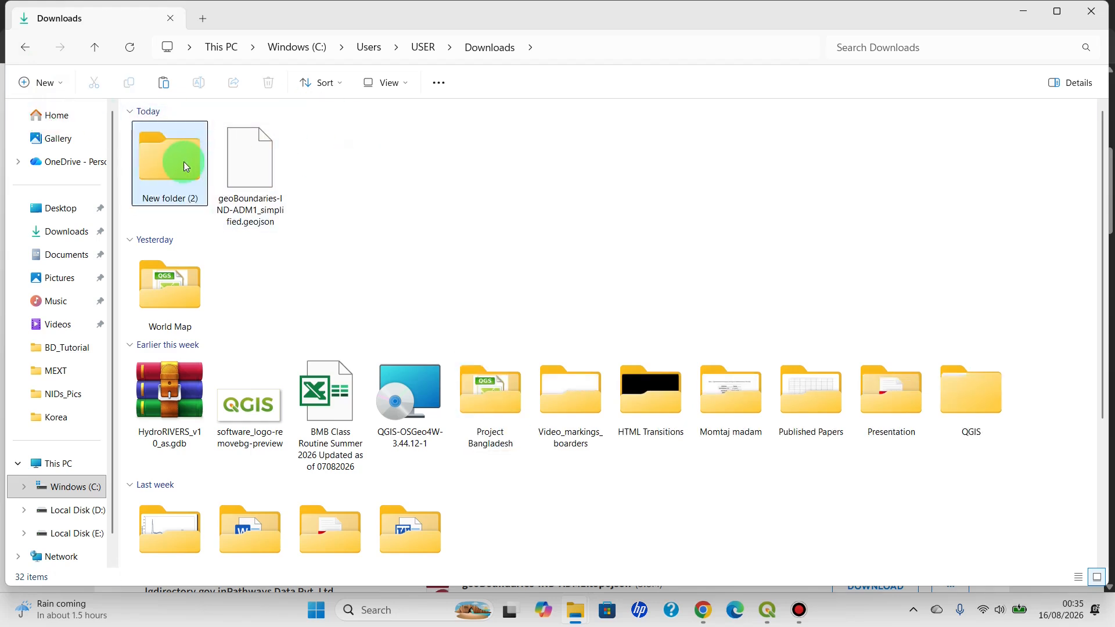
left_click(189, 182)
right_click(188, 182)
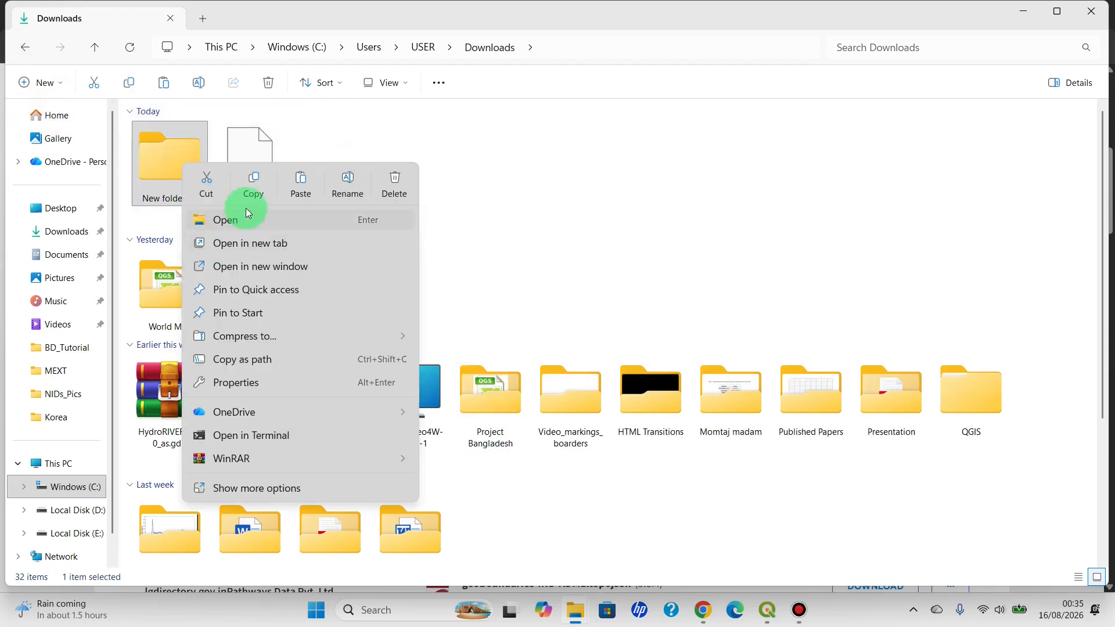
left_click(349, 182)
key("BackSpace")
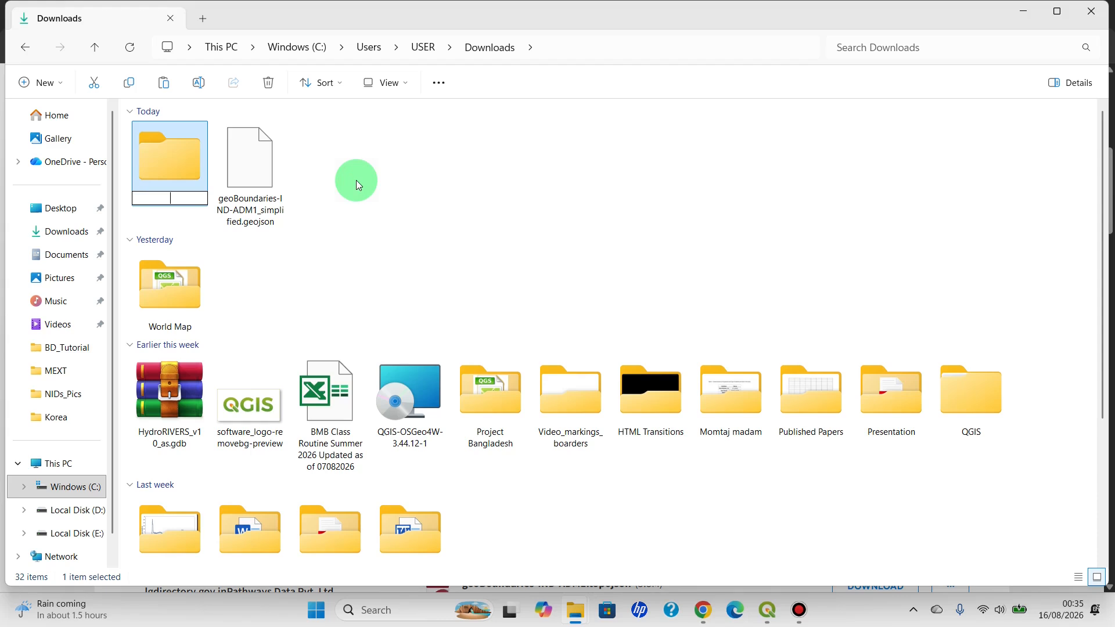
type("Pr")
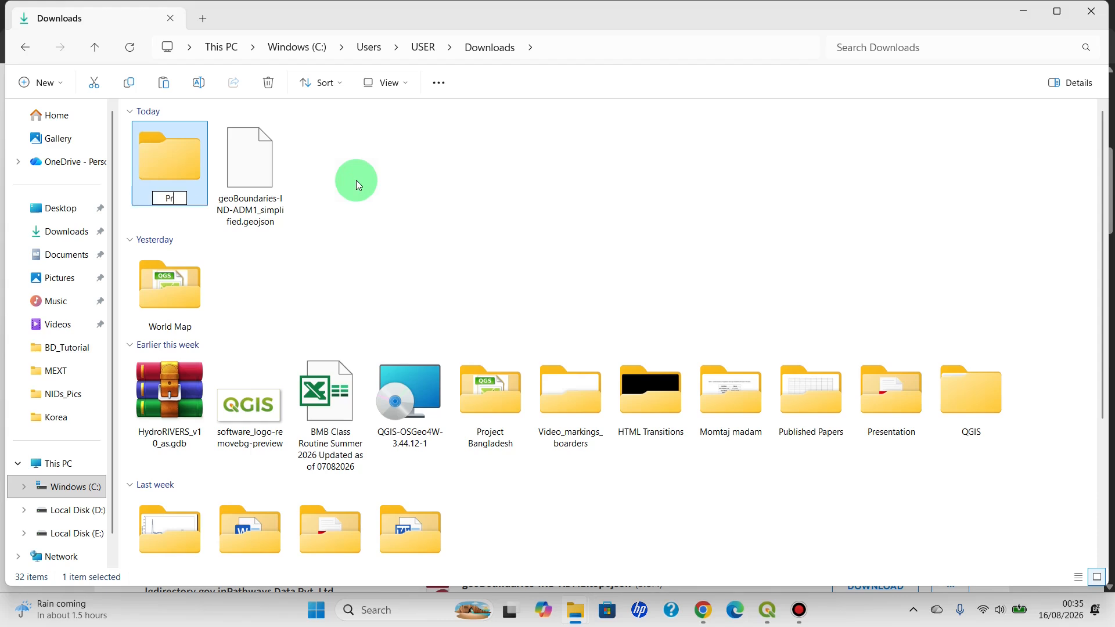
type("oject India")
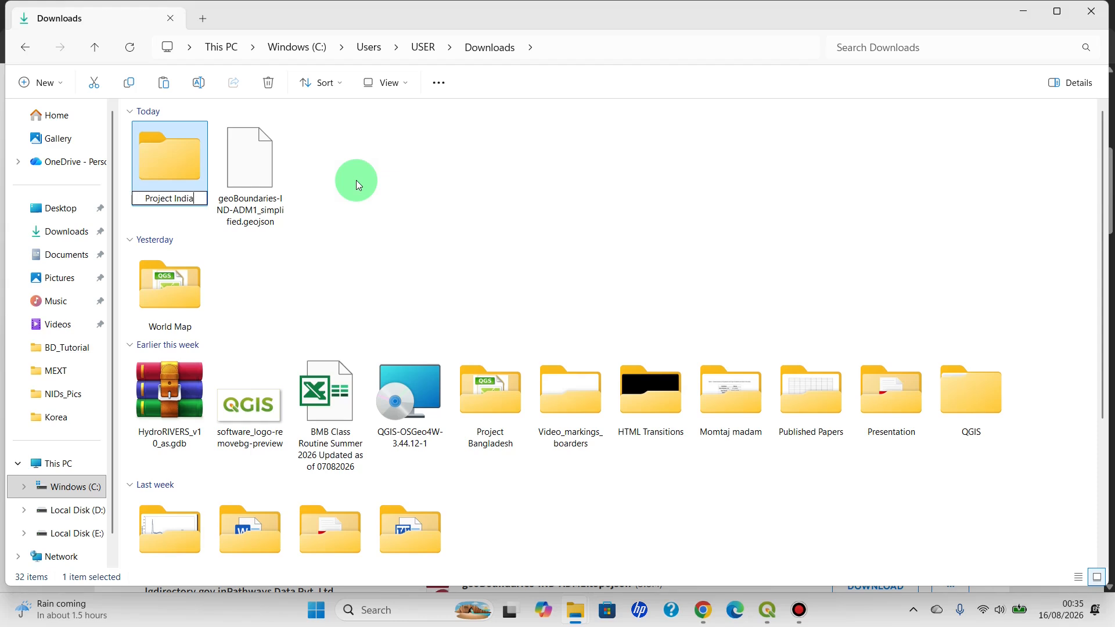
key("Return")
Move geoBoundaries-IND-ADM1_simplified.geojson into the Project India folder, open that folder and select the file
left_click_drag(220, 153, 183, 197)
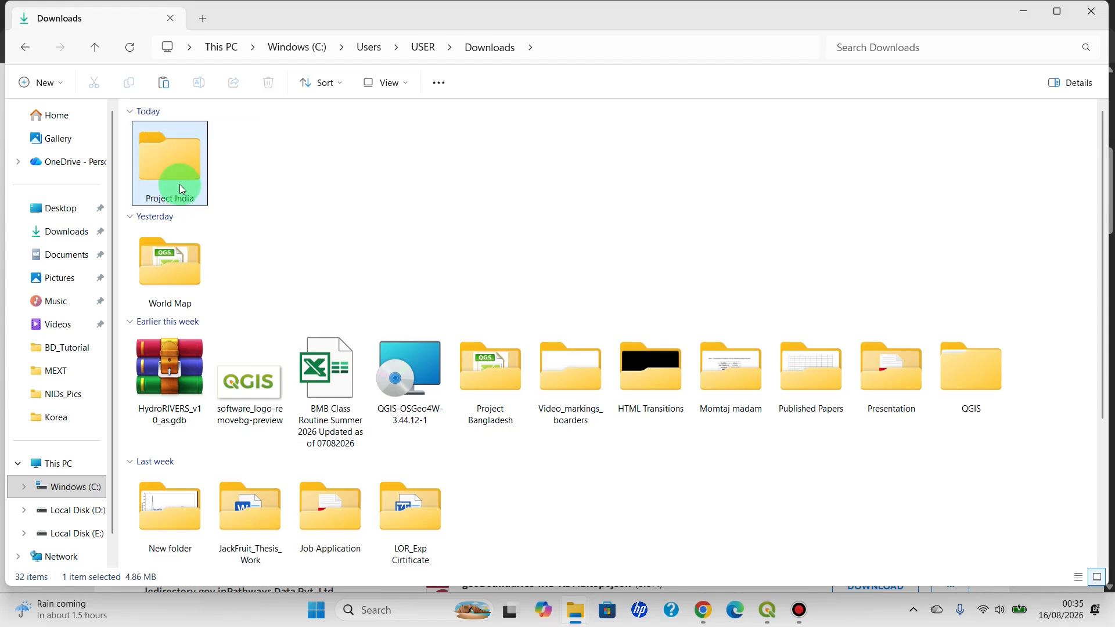
double_click(180, 187)
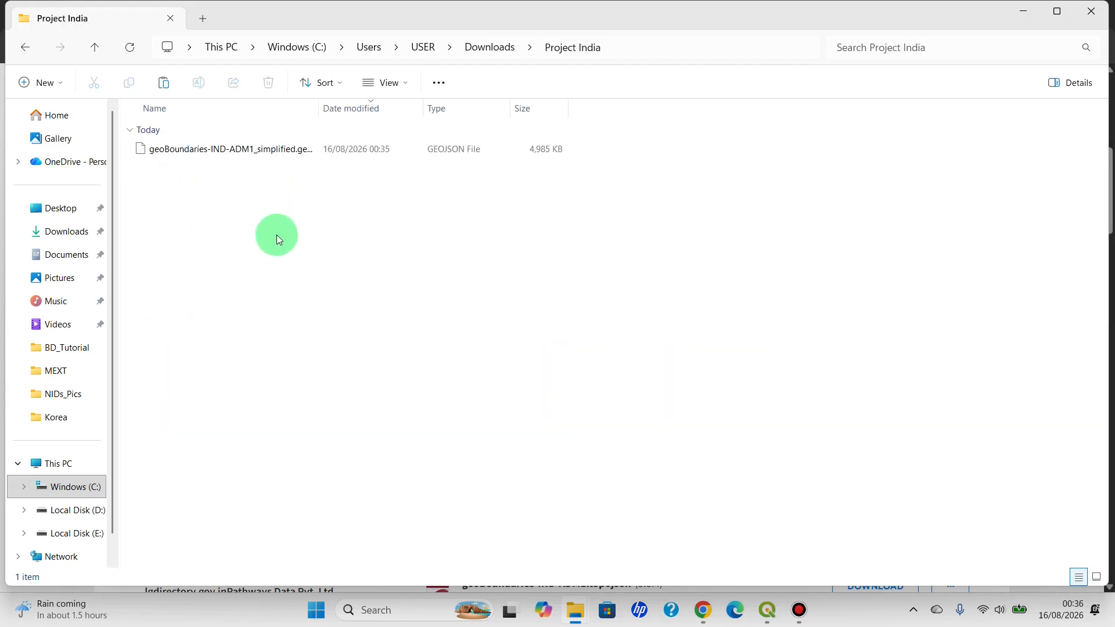
left_click(243, 150)
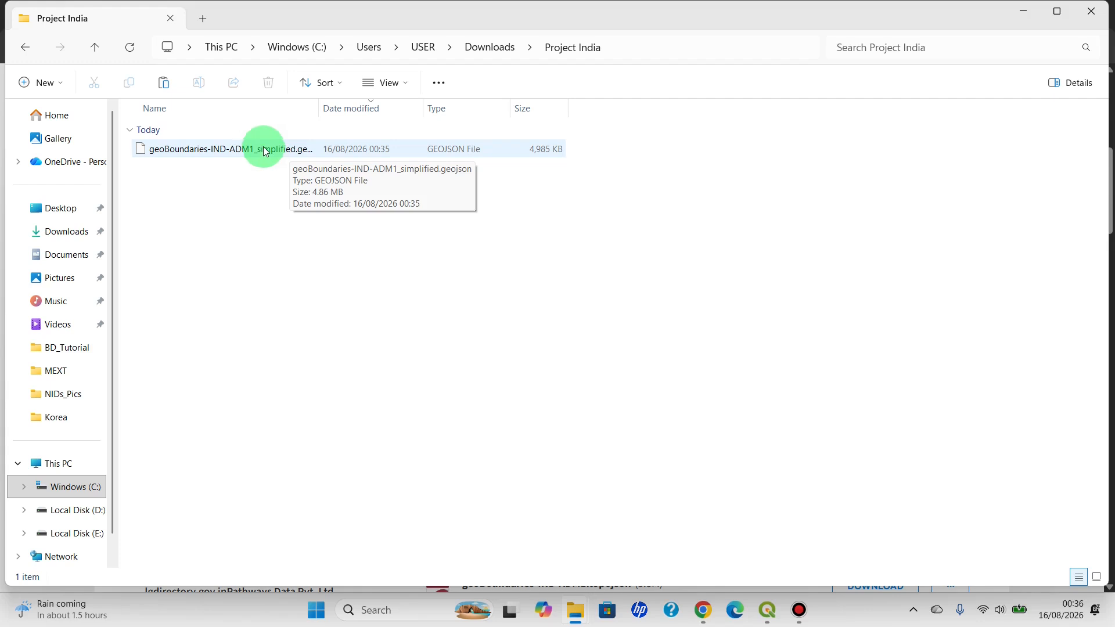
Switch to QGIS and add the MultiPolygon item of geoBoundaries-IND-ADM1_simplified.geojson from the Project India folder as a layer
left_click_drag(266, 152, 74, 402)
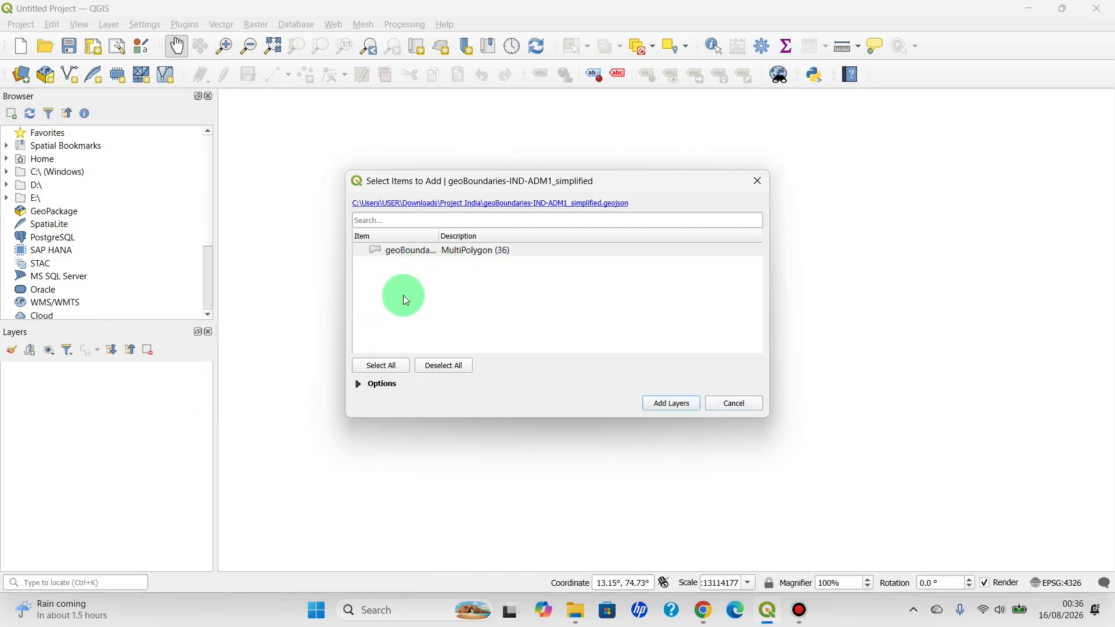
left_click(428, 251)
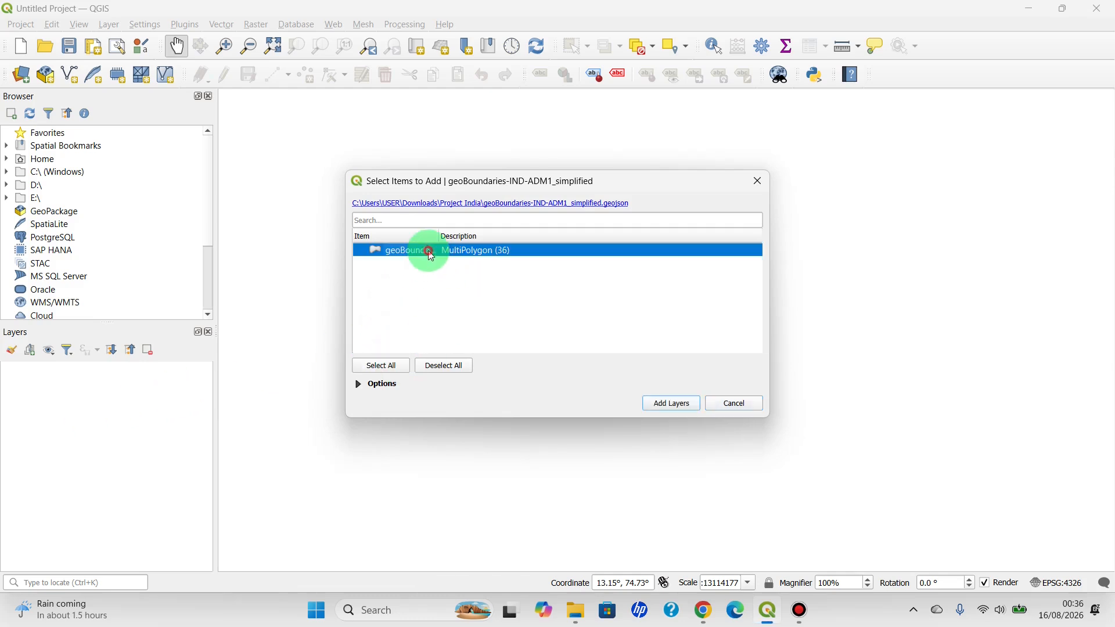
left_click(395, 370)
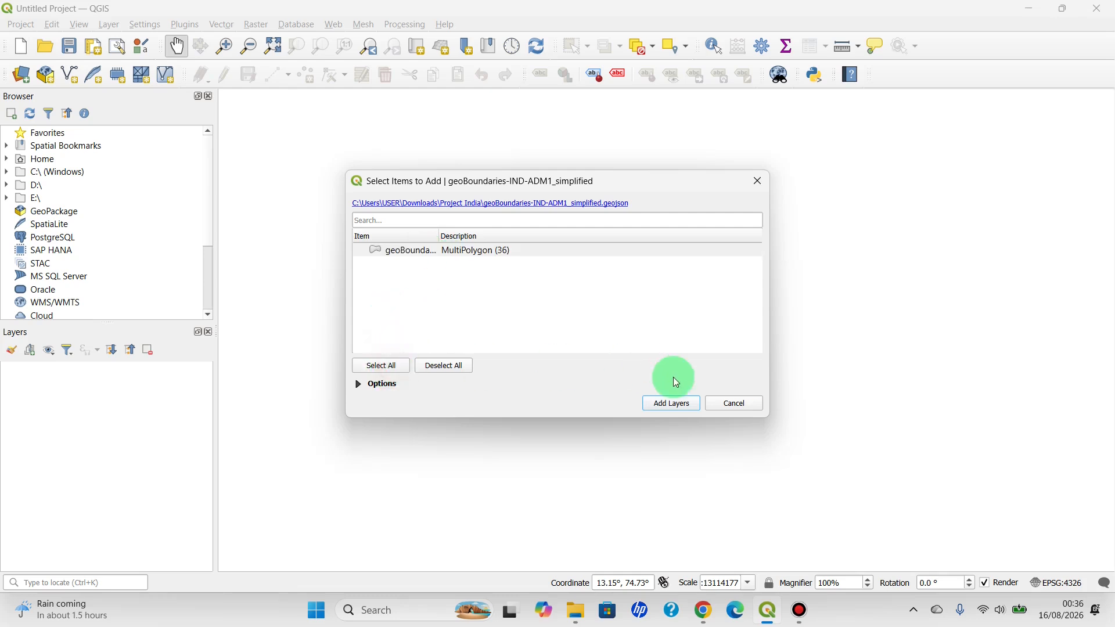
left_click(672, 403)
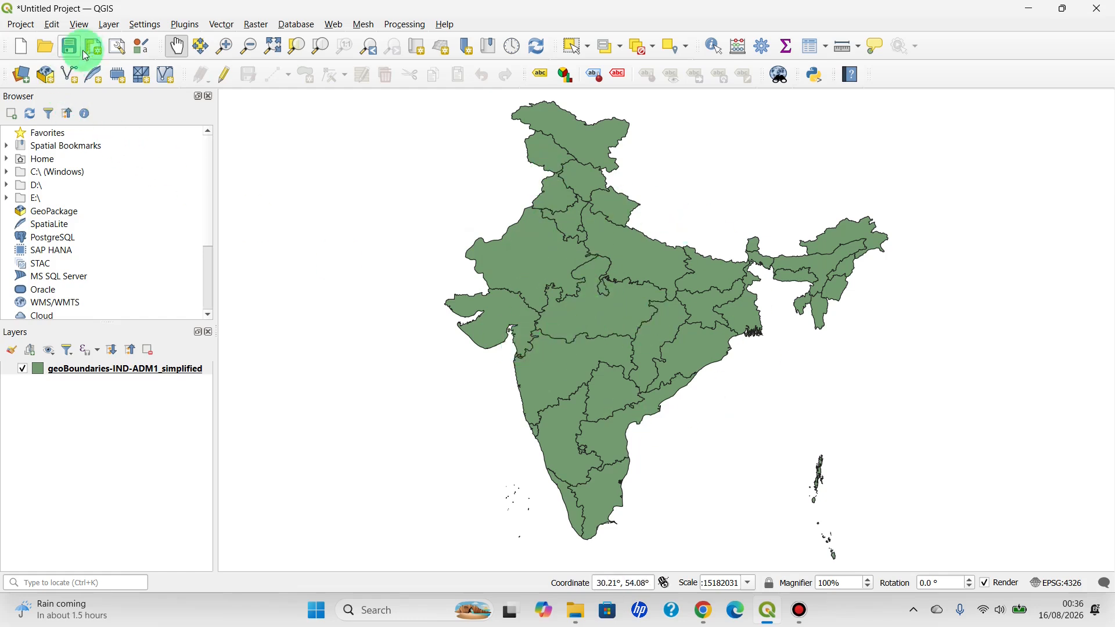
left_click(108, 24)
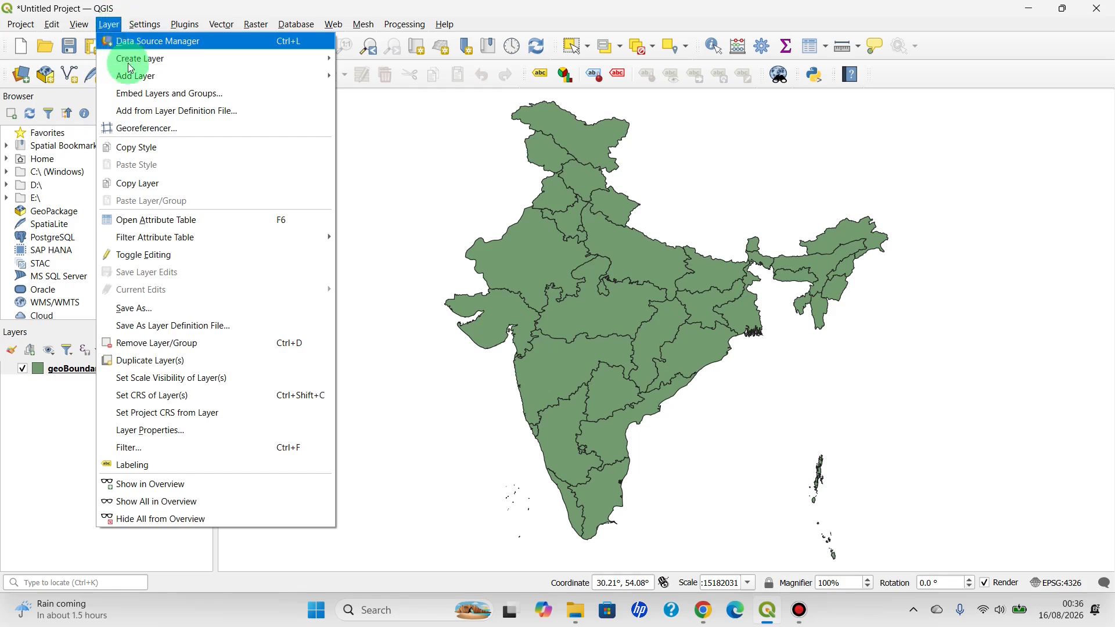
mouse_move(133, 82)
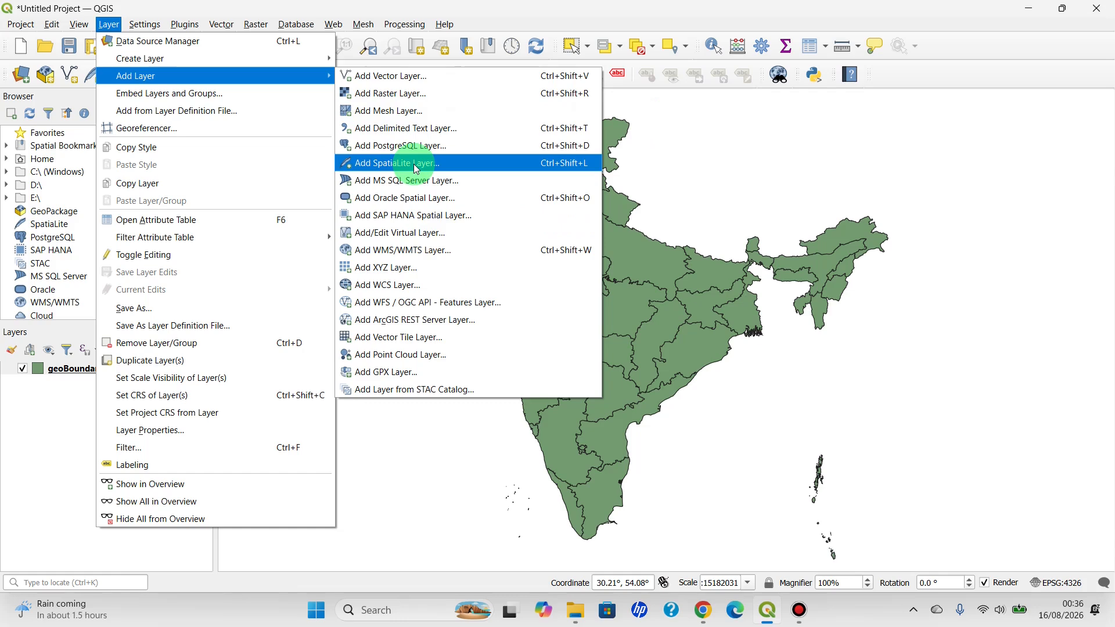
left_click(650, 165)
left_click_drag(669, 162, 621, 132)
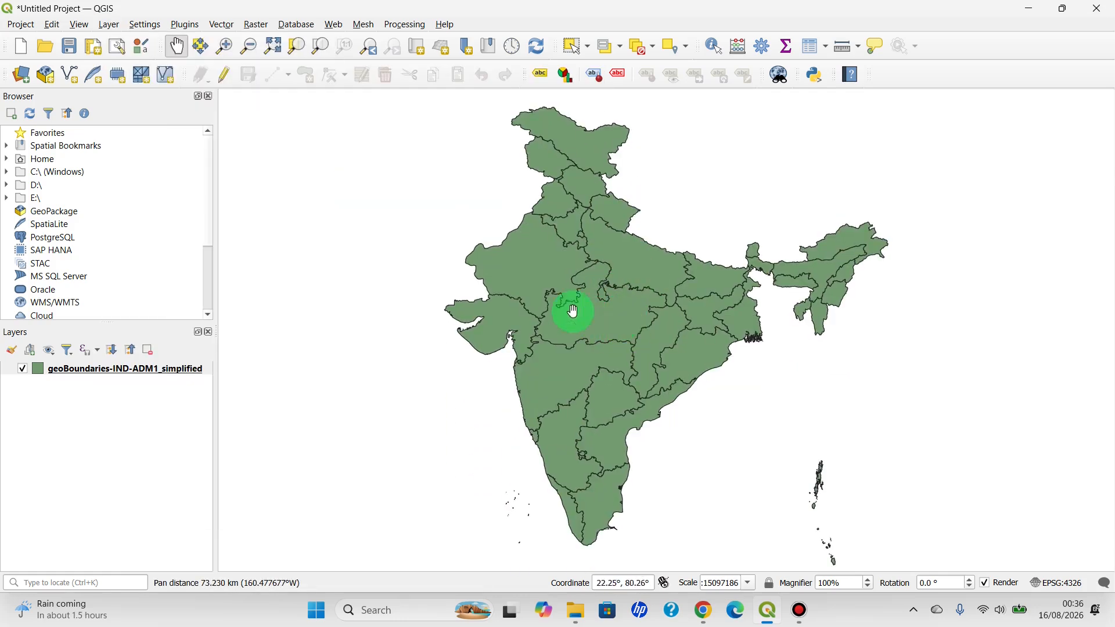
Examine the geoBoundaries-IND-ADM1_simplified layer's attribute table for its fields and state names, and close it
right_click(107, 376)
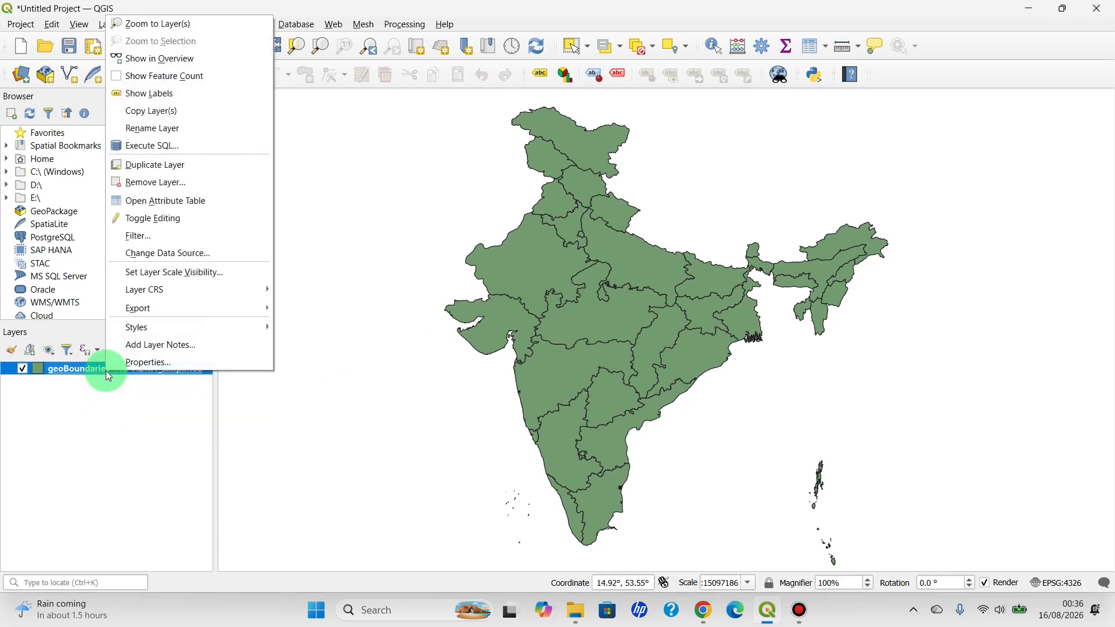
left_click(166, 203)
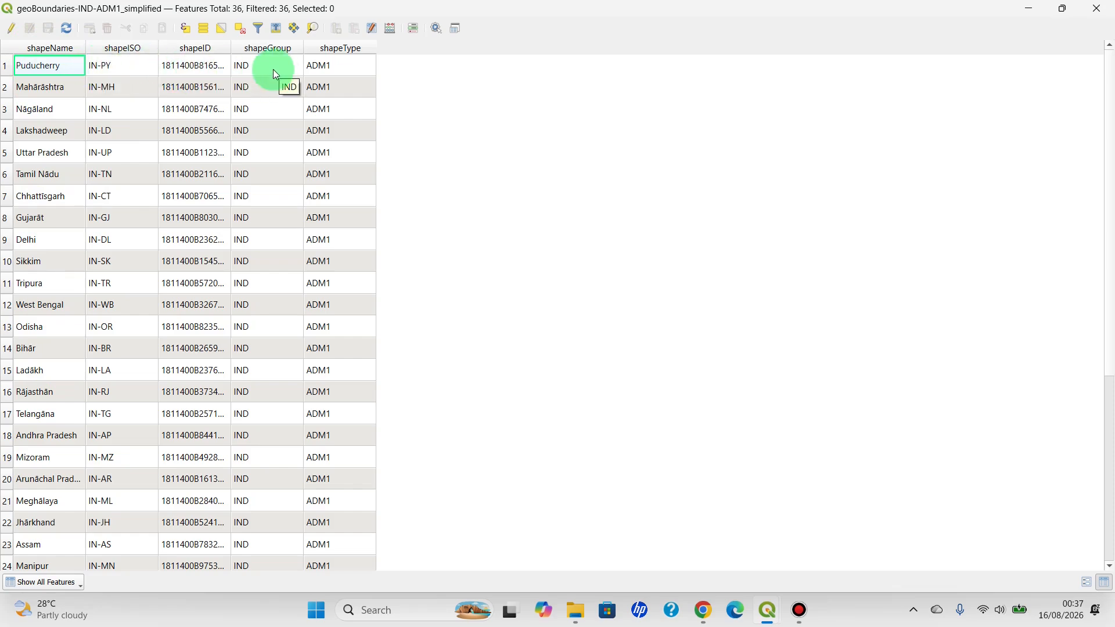
left_click(1096, 9)
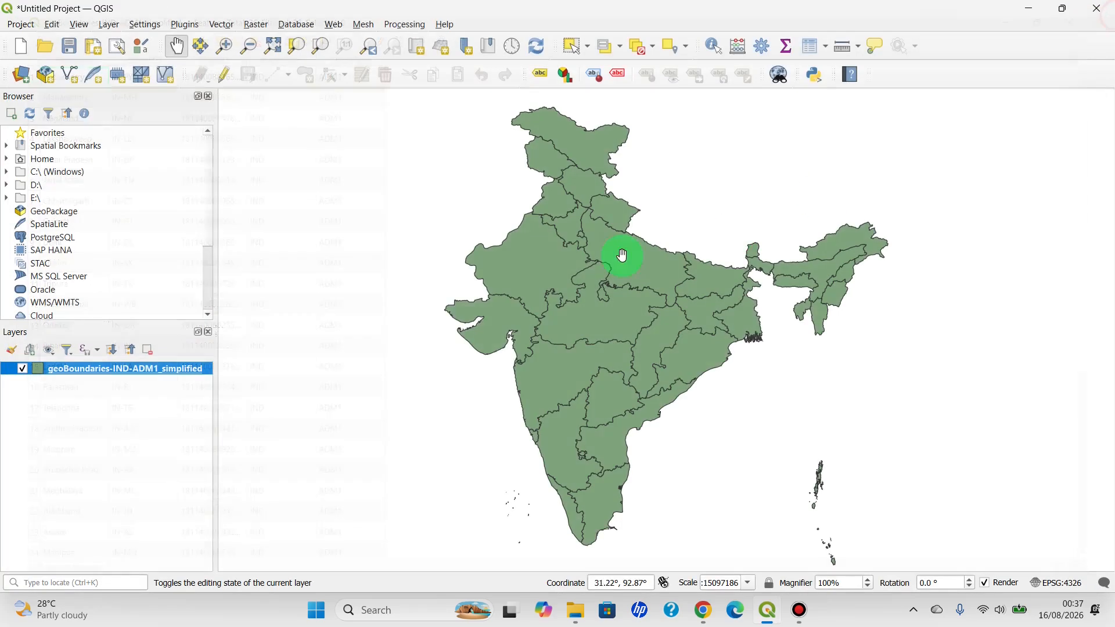
In the symbology of the geoBoundaries-IND-ADM1_simplified layer, set the Simple Fill's fill color to white
right_click(107, 372)
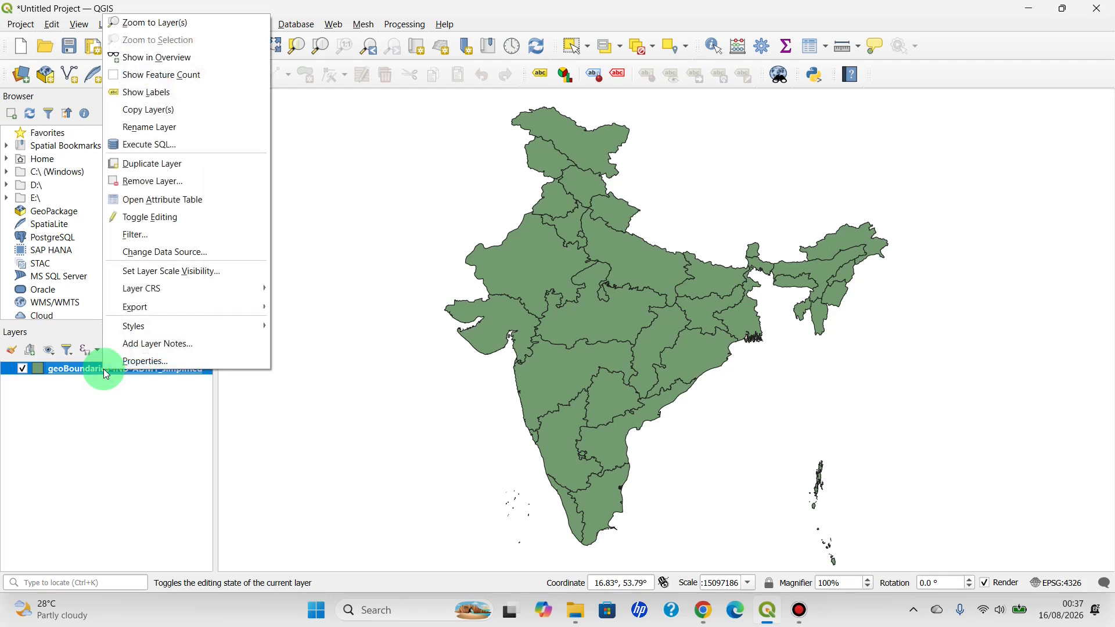
left_click(137, 363)
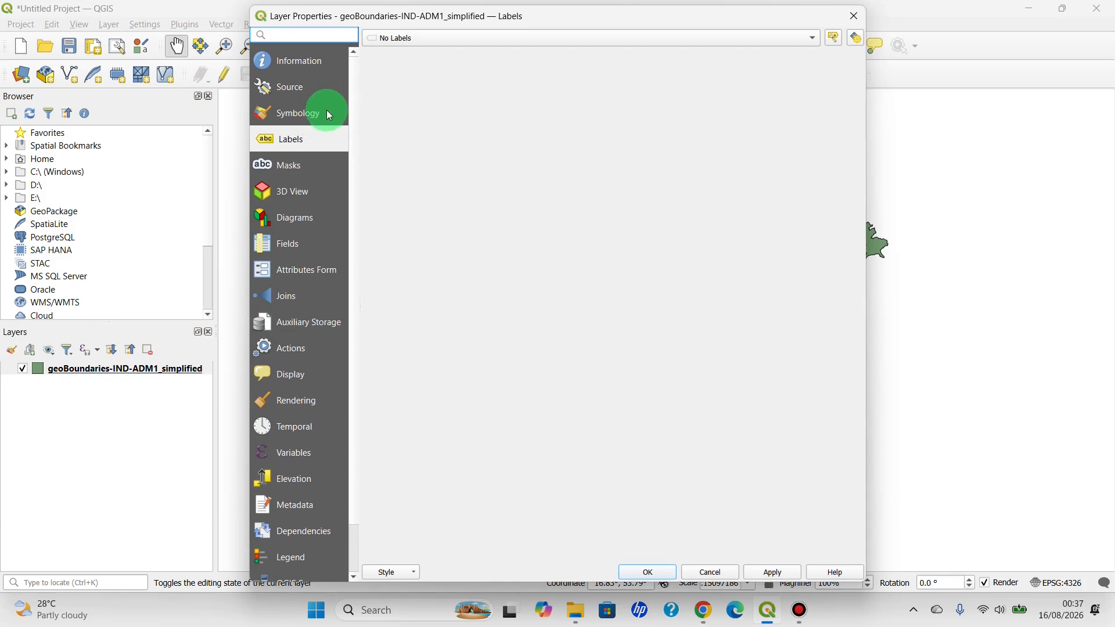
left_click(304, 119)
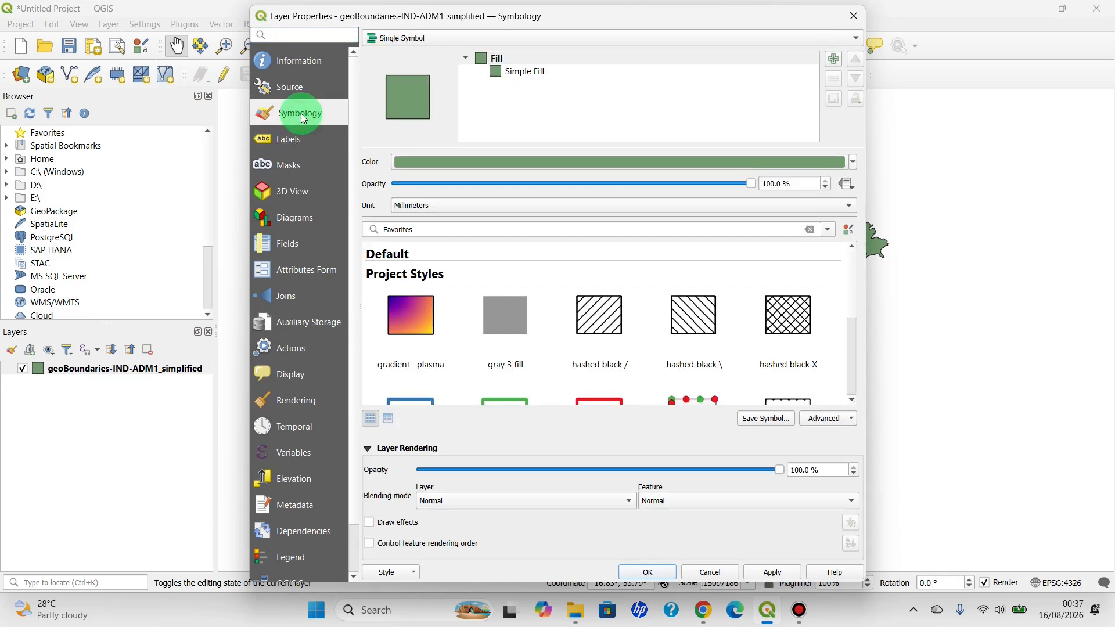
left_click(412, 37)
left_click(415, 41)
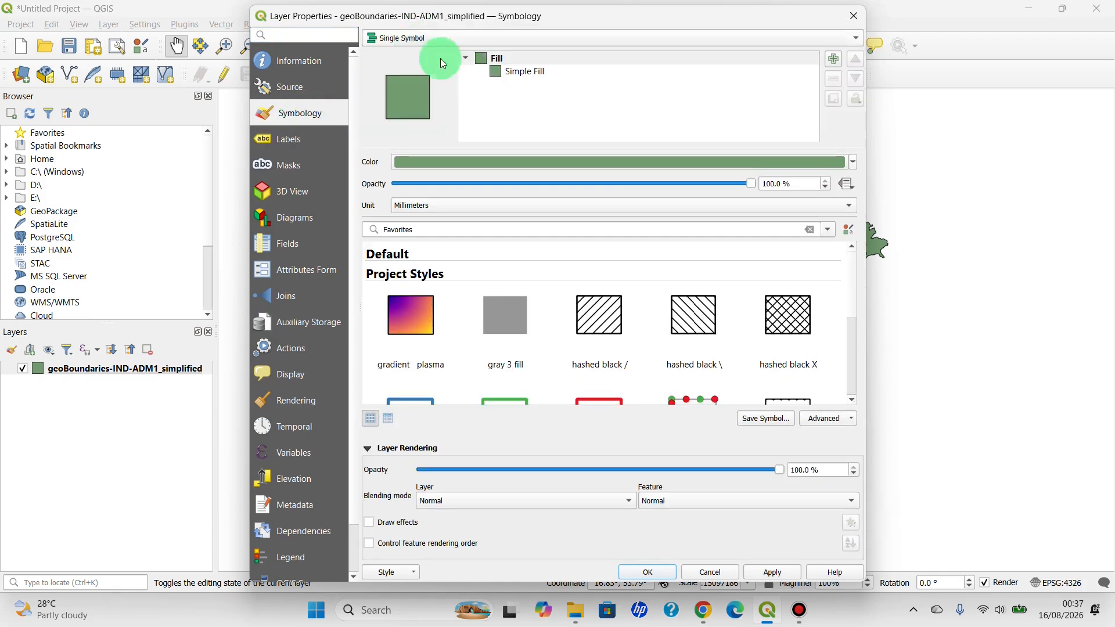
left_click(499, 74)
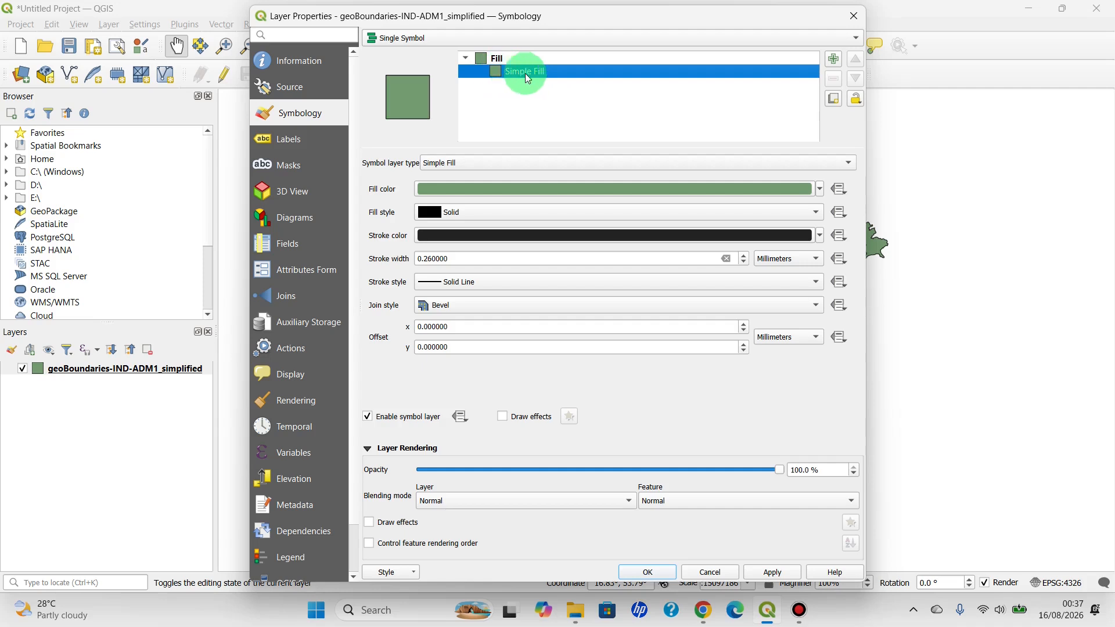
left_click(821, 191)
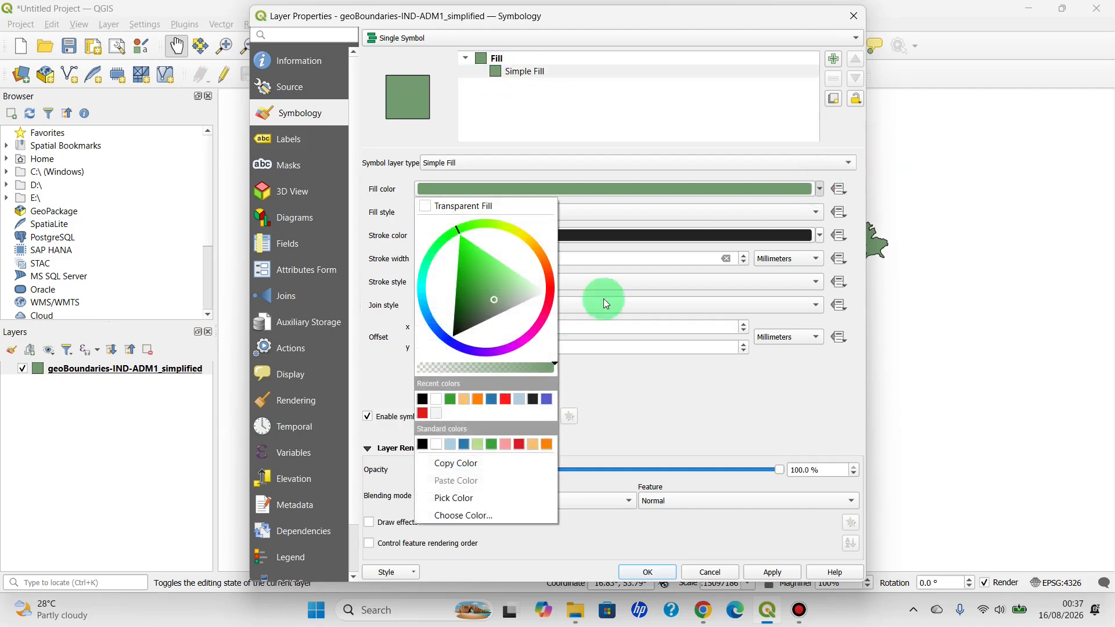
left_click(445, 408)
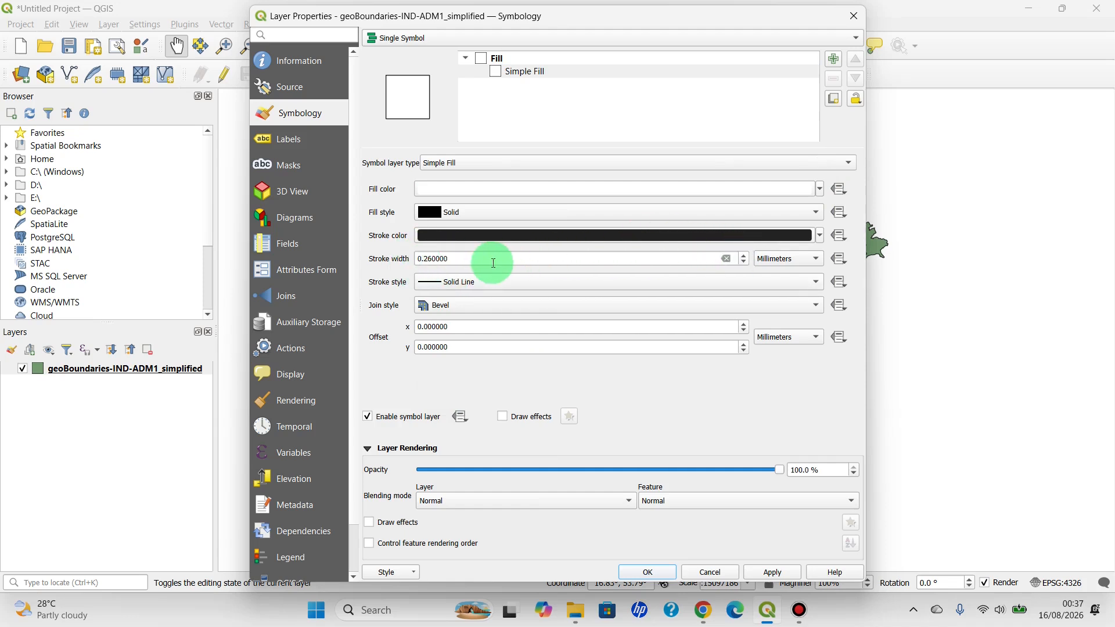
Set the boundary stroke width to 0.46 millimeters with the Solid Line stroke style, and apply the symbology to the layer
left_click(744, 258)
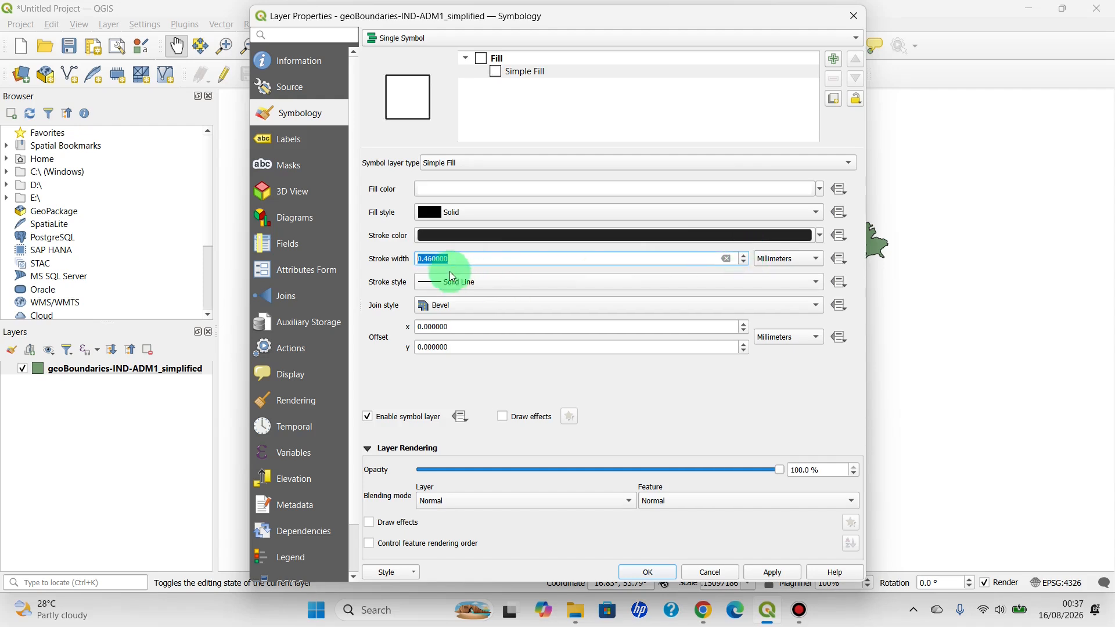
left_click(491, 285)
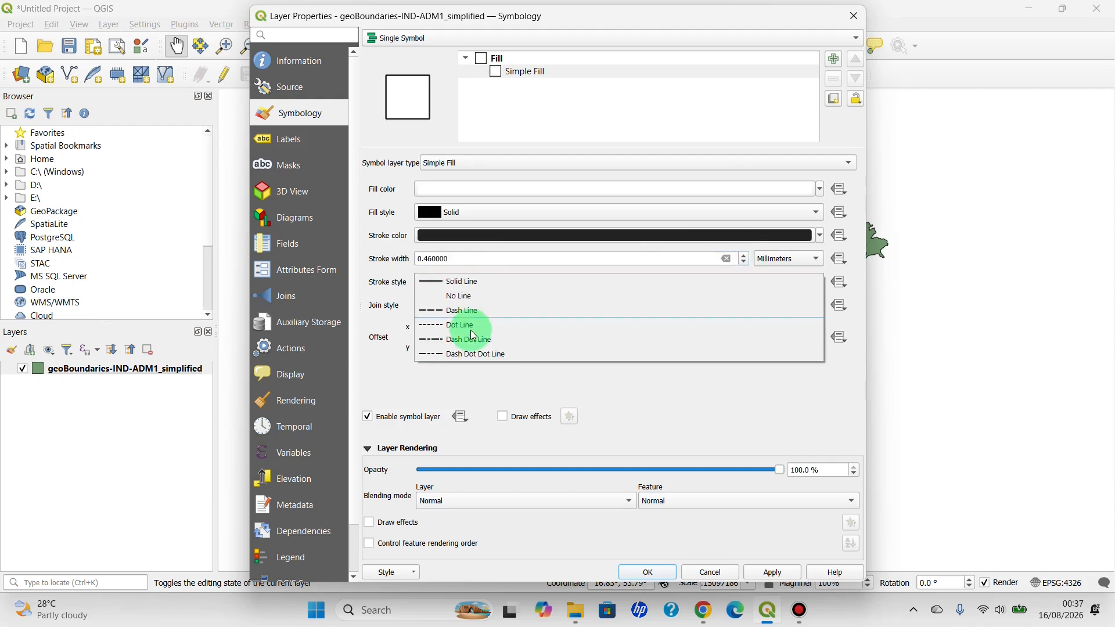
left_click(469, 285)
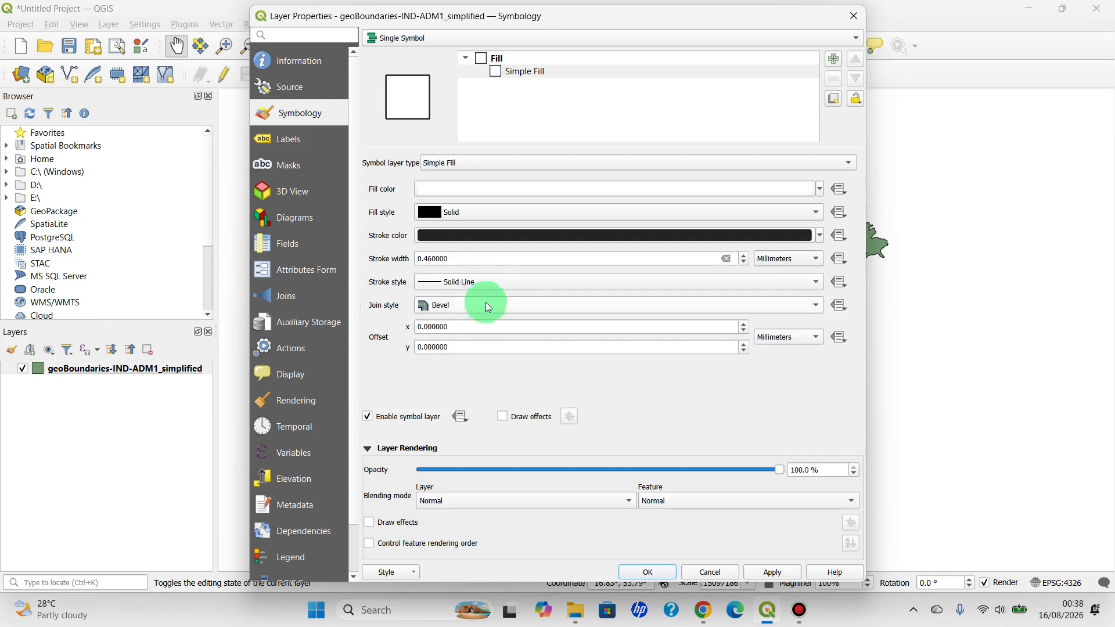
left_click(774, 572)
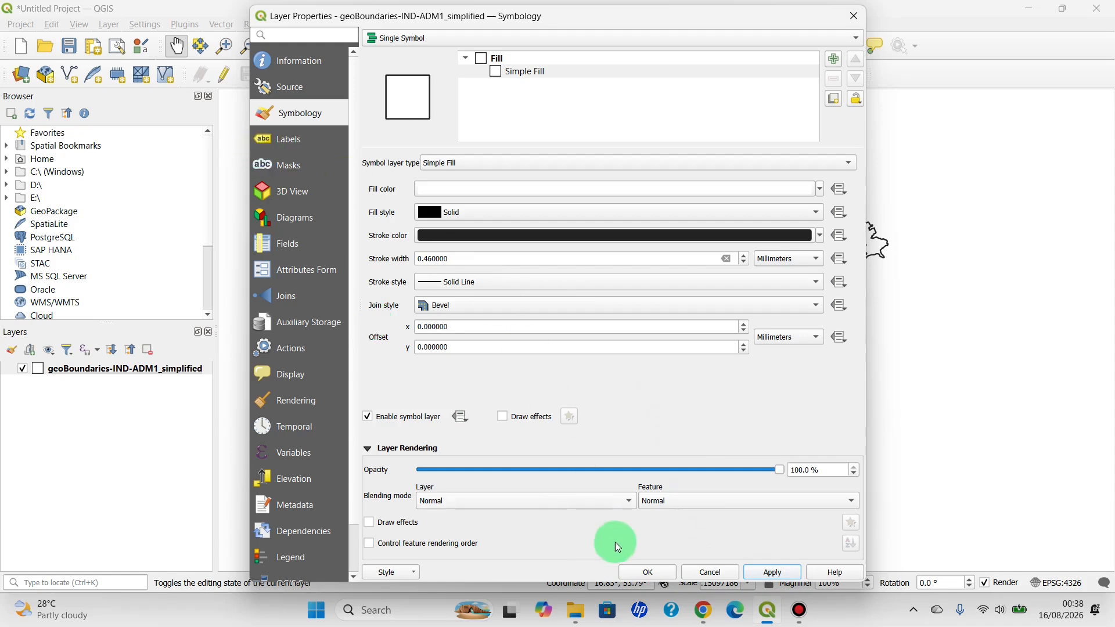
left_click(644, 571)
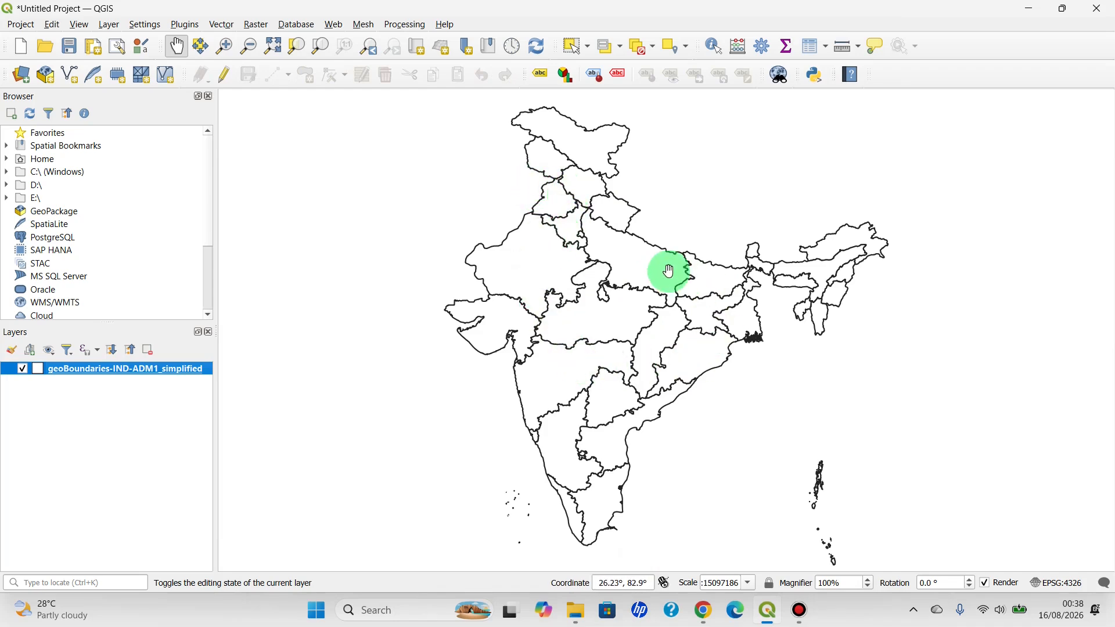
Turn on Single Labels for the geoBoundaries-IND-ADM1_simplified layer, using the shapeName field as the label value
left_click_drag(559, 385, 587, 378)
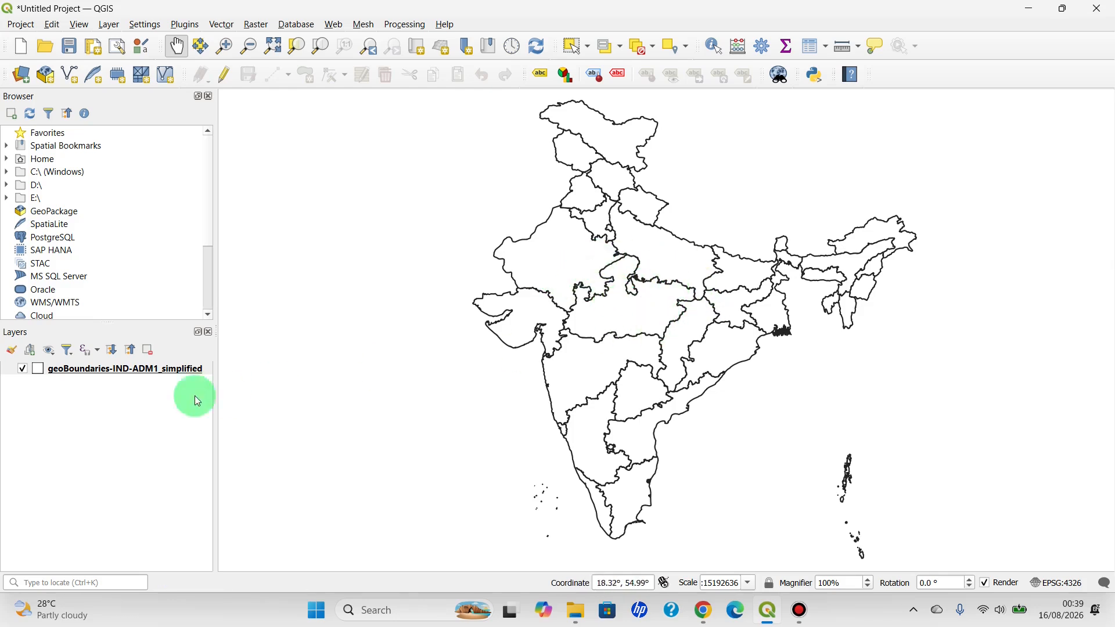
right_click(104, 372)
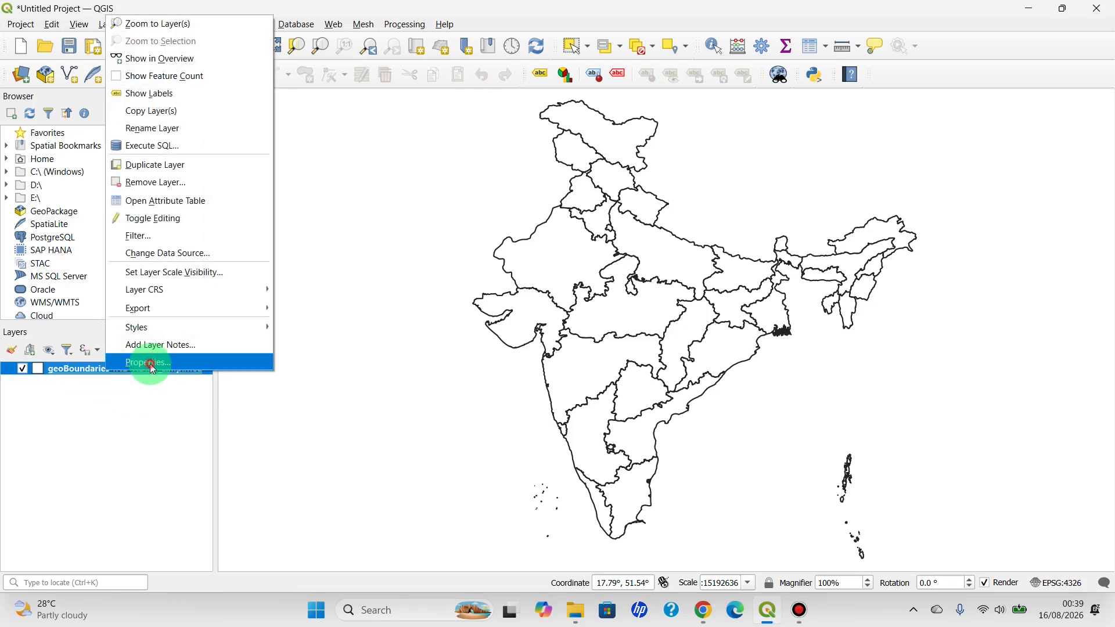
left_click(151, 364)
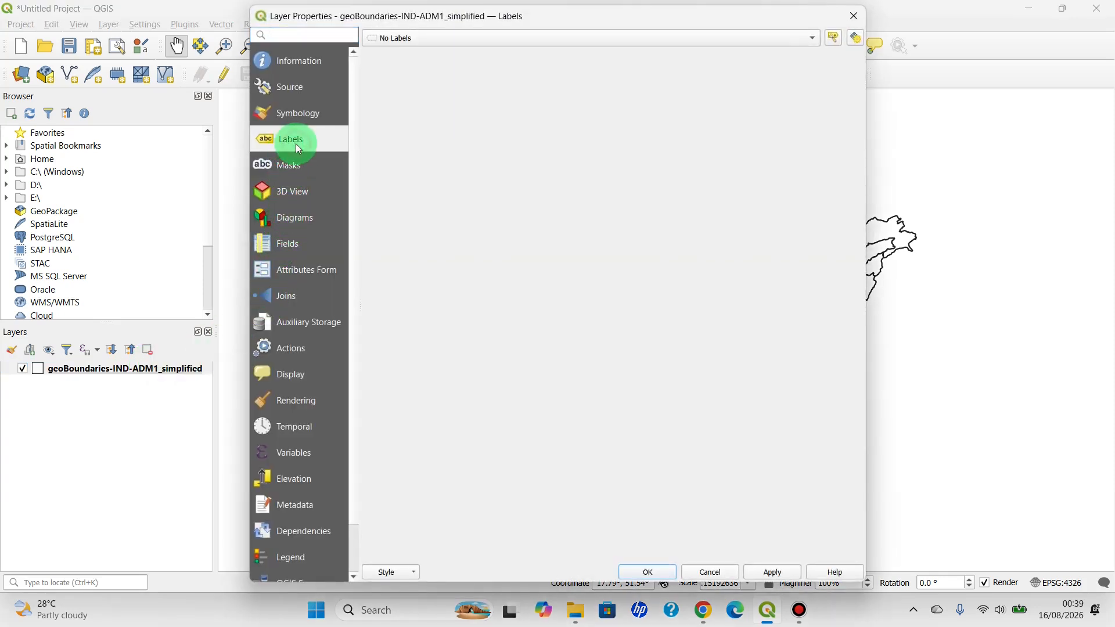
left_click(400, 39)
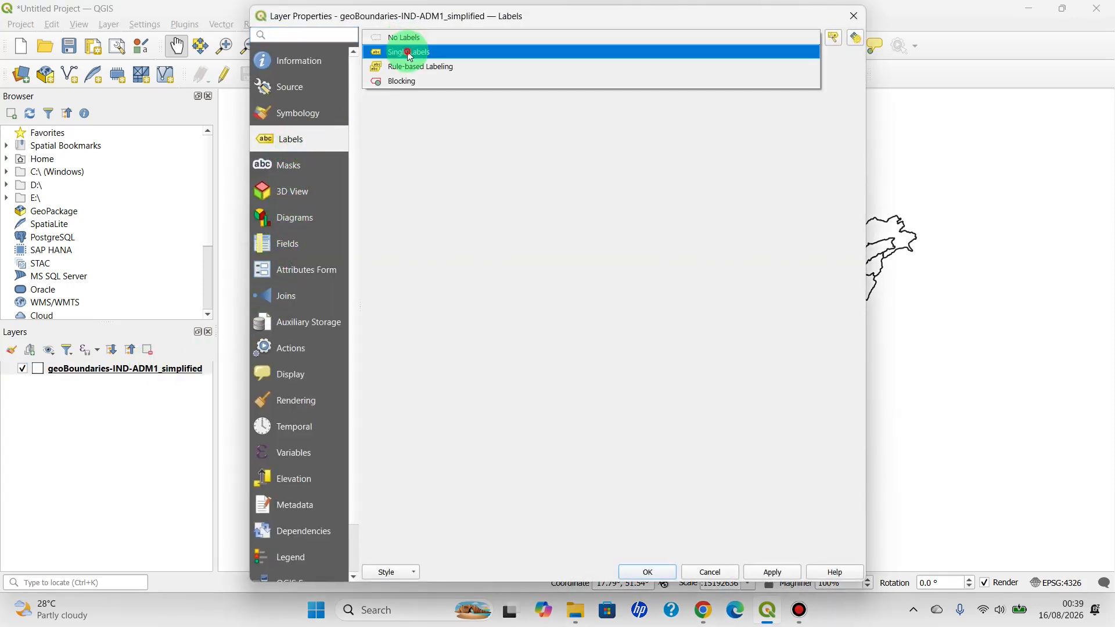
left_click(409, 53)
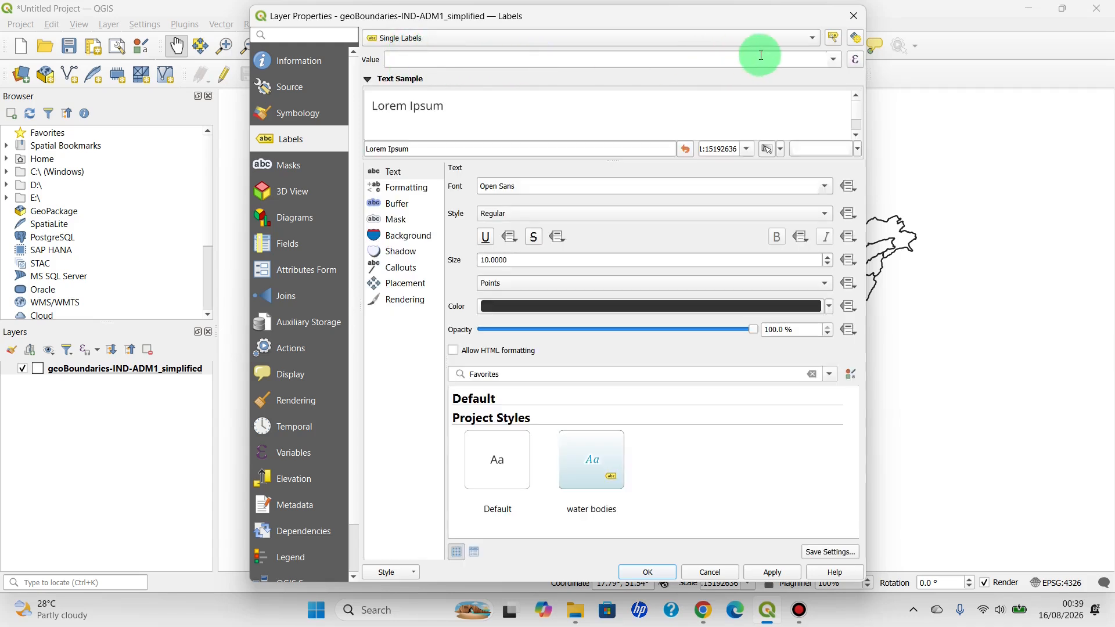
left_click(833, 59)
left_click(443, 86)
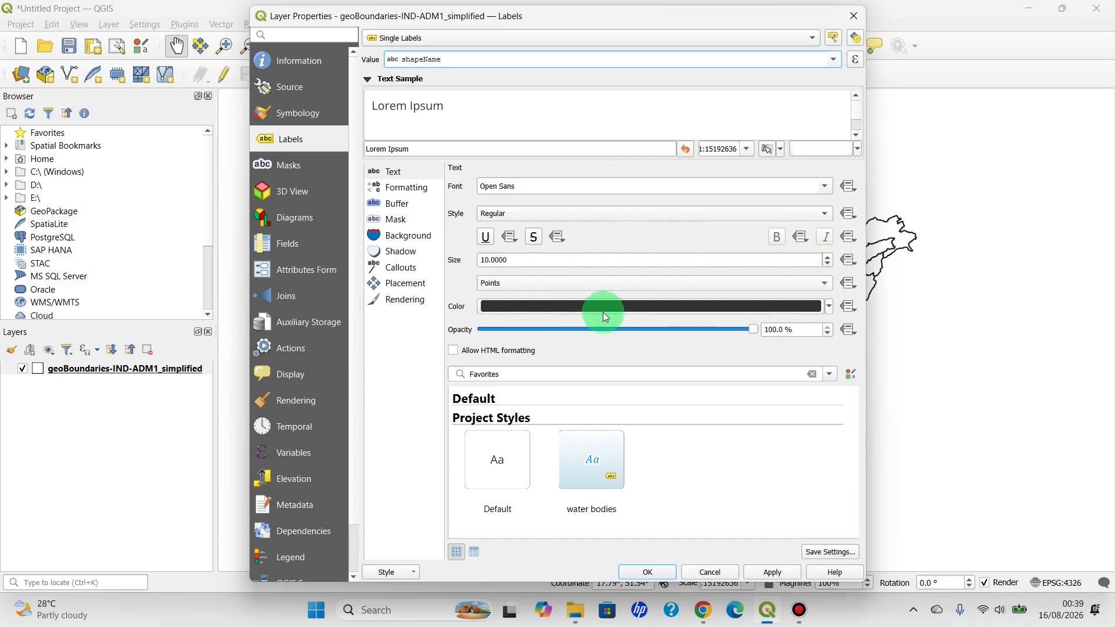
Set the label text color to black, apply the label settings and close the layer properties
left_click(828, 306)
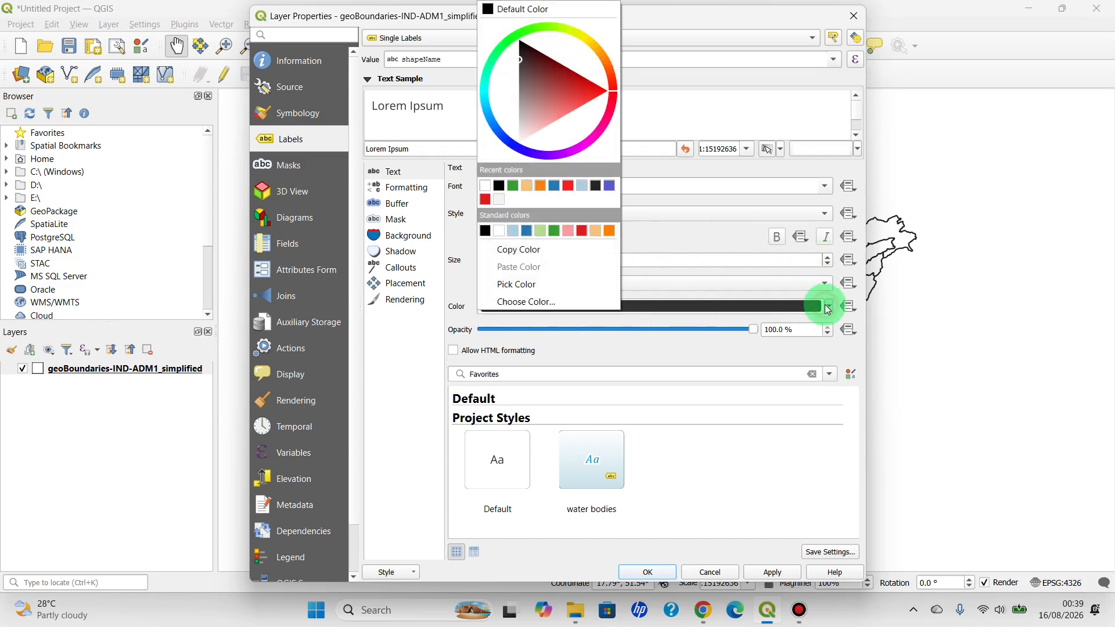
left_click(486, 234)
left_click(770, 574)
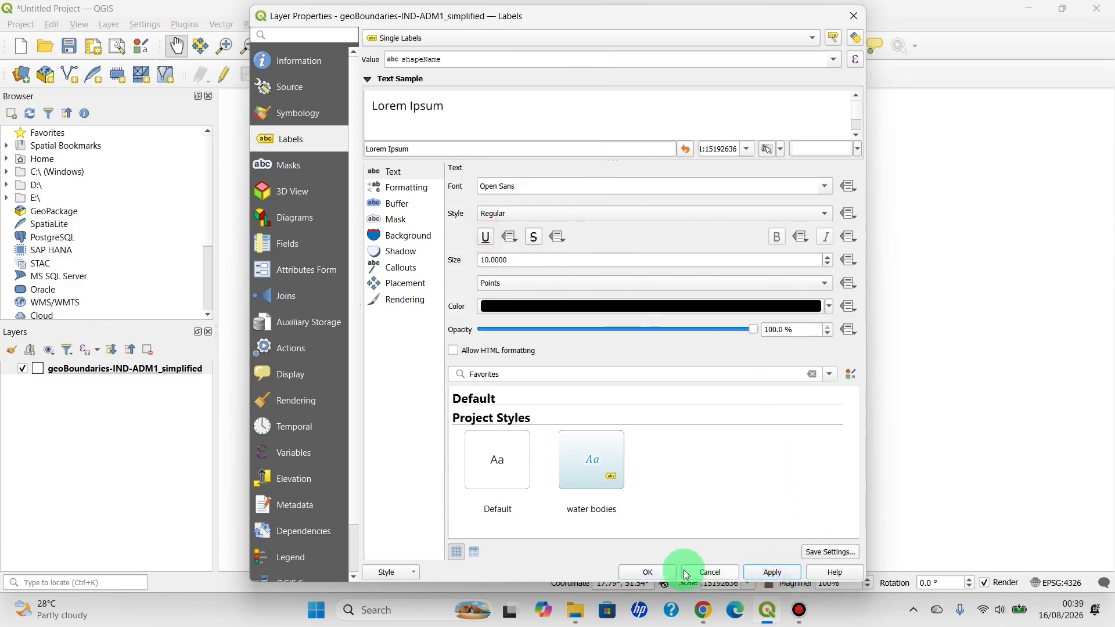
left_click(686, 575)
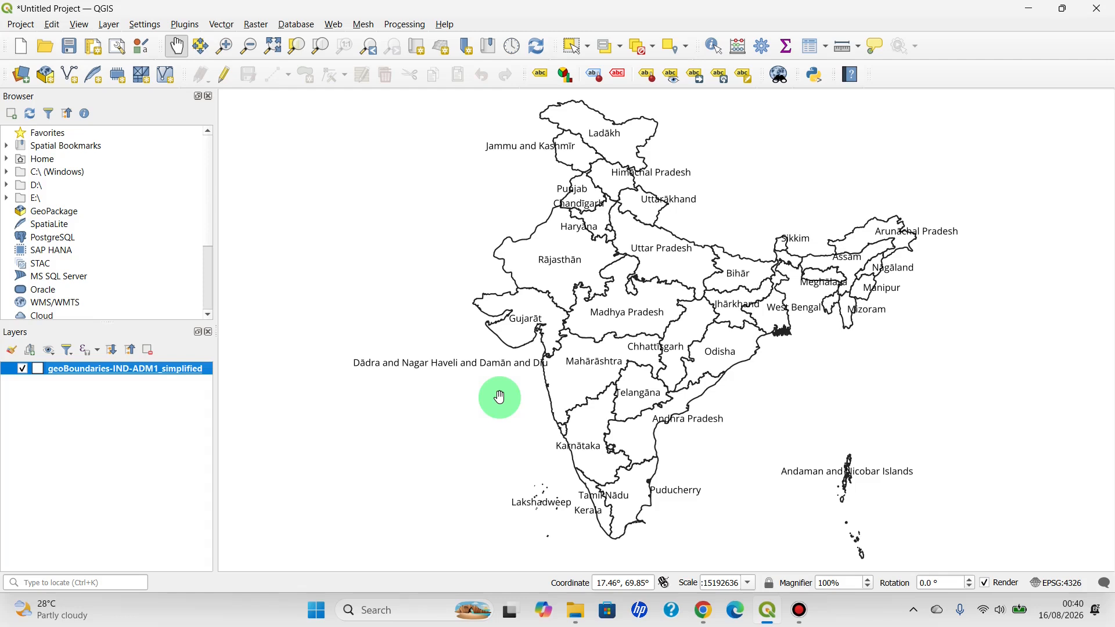
Rename the geoBoundaries-IND-ADM1_simplified layer as Country Boundaries
right_click(100, 375)
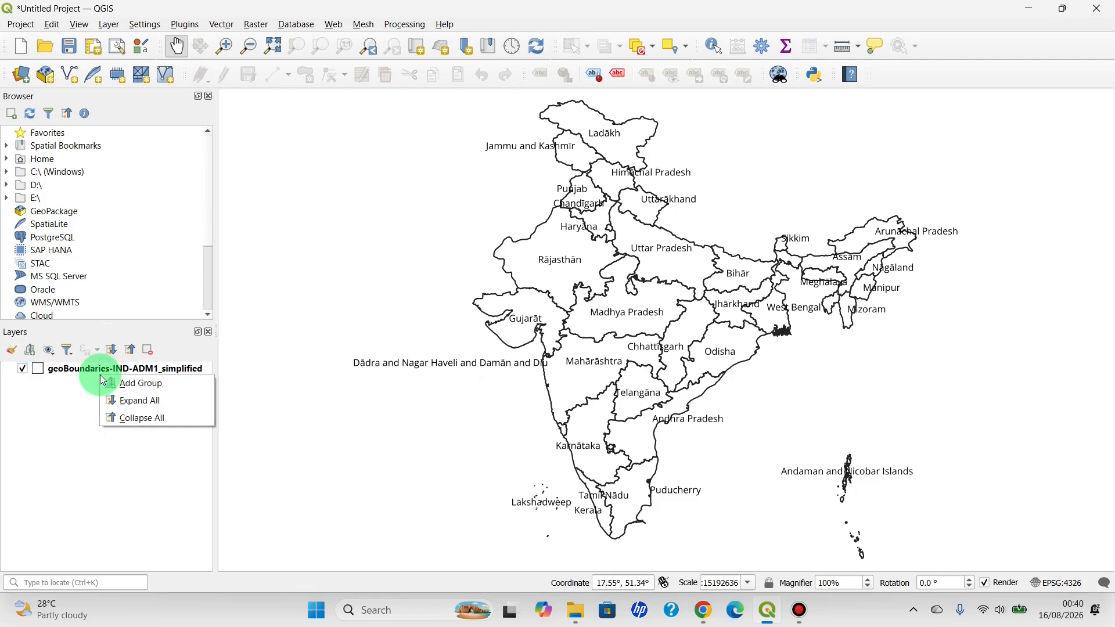
left_click(87, 374)
right_click(87, 374)
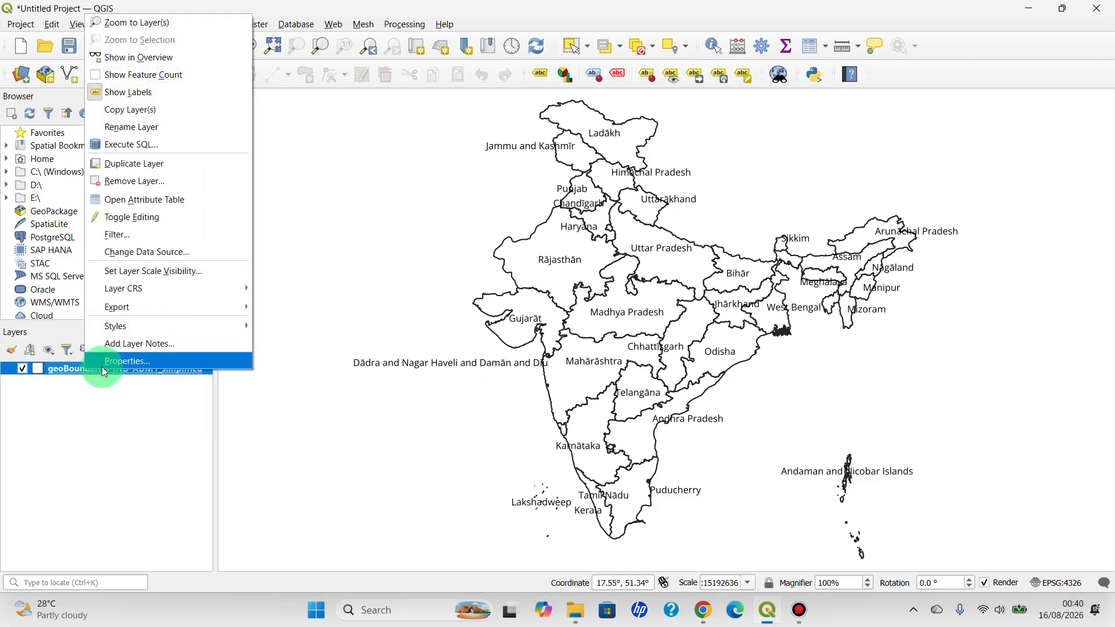
left_click(129, 130)
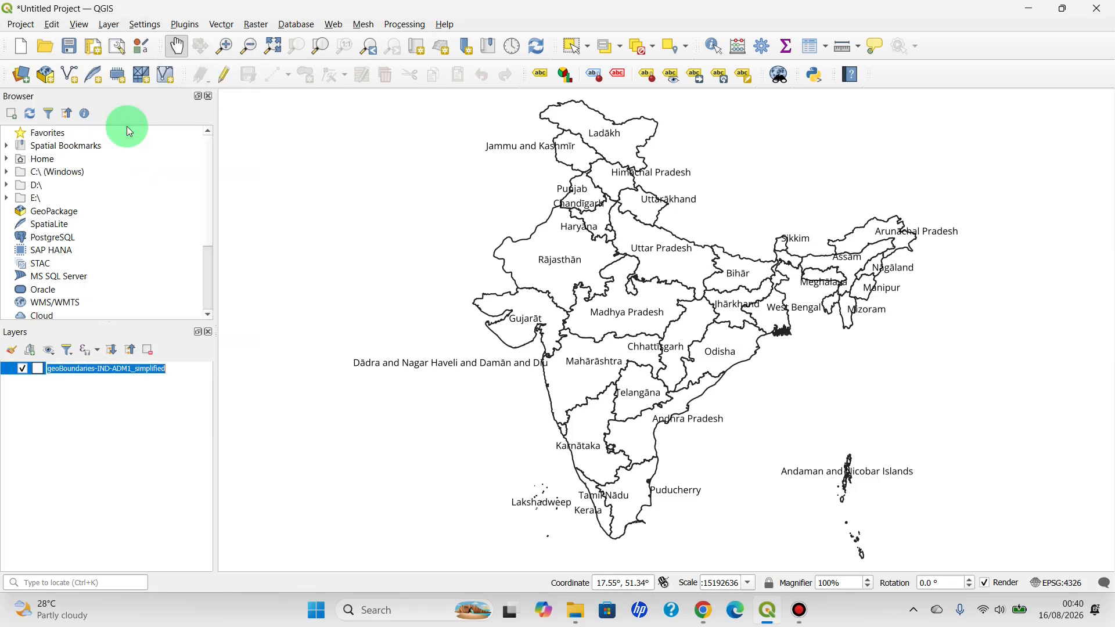
key("BackSpace")
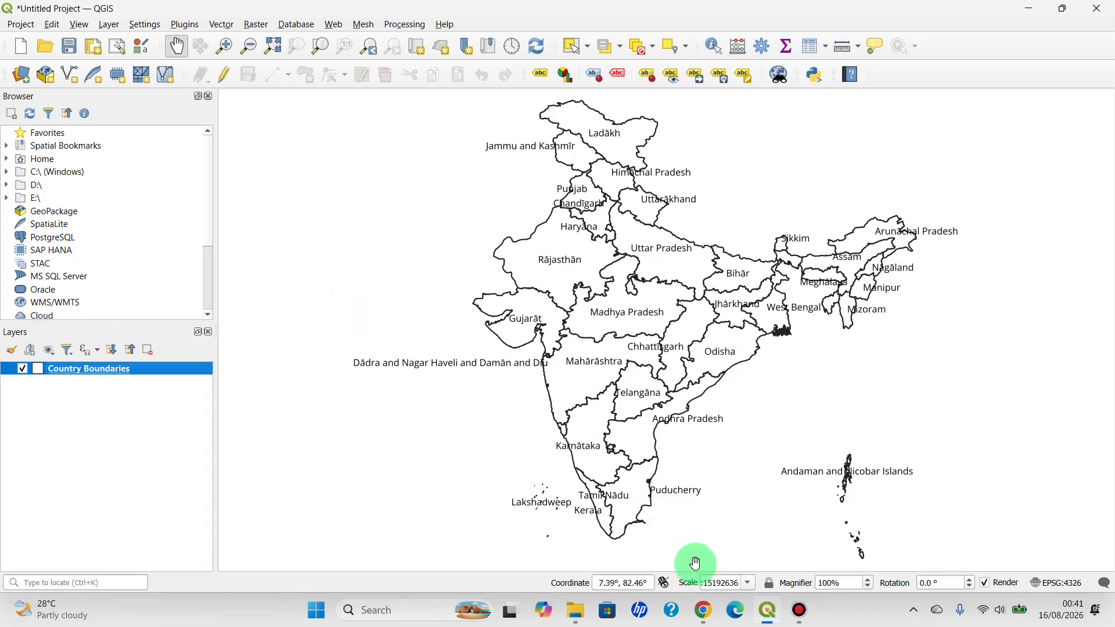
Switch to Chrome, search Google for "hdx indian seaports" and open the India : Sea Ports (OpenStreetMap Export) dataset on Humanitarian Data Exchange
left_click(705, 610)
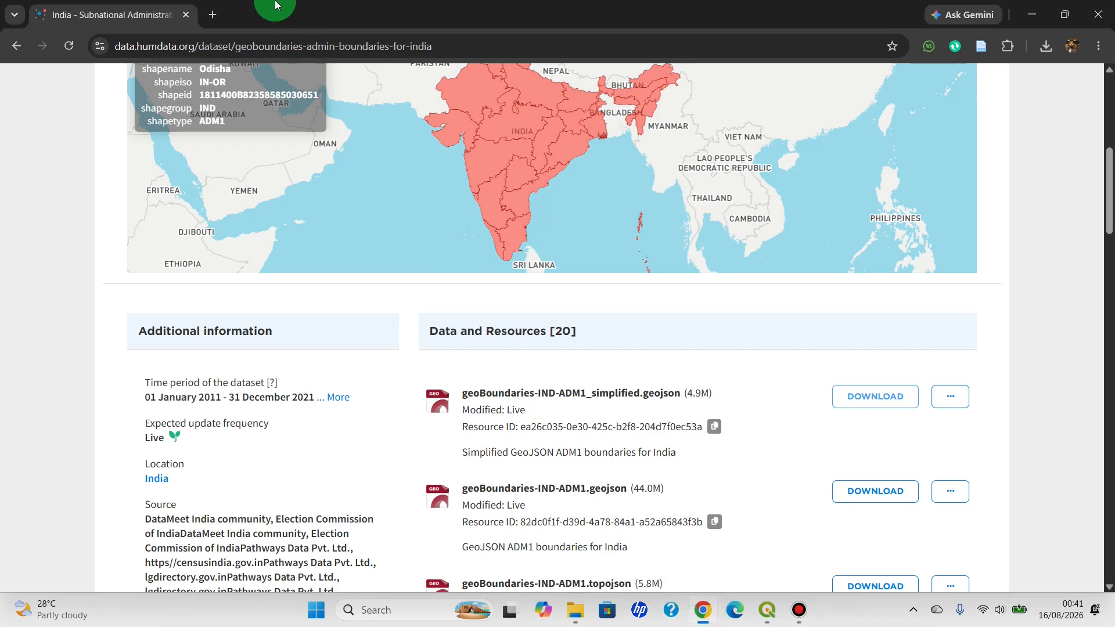
left_click(212, 15)
left_click(347, 289)
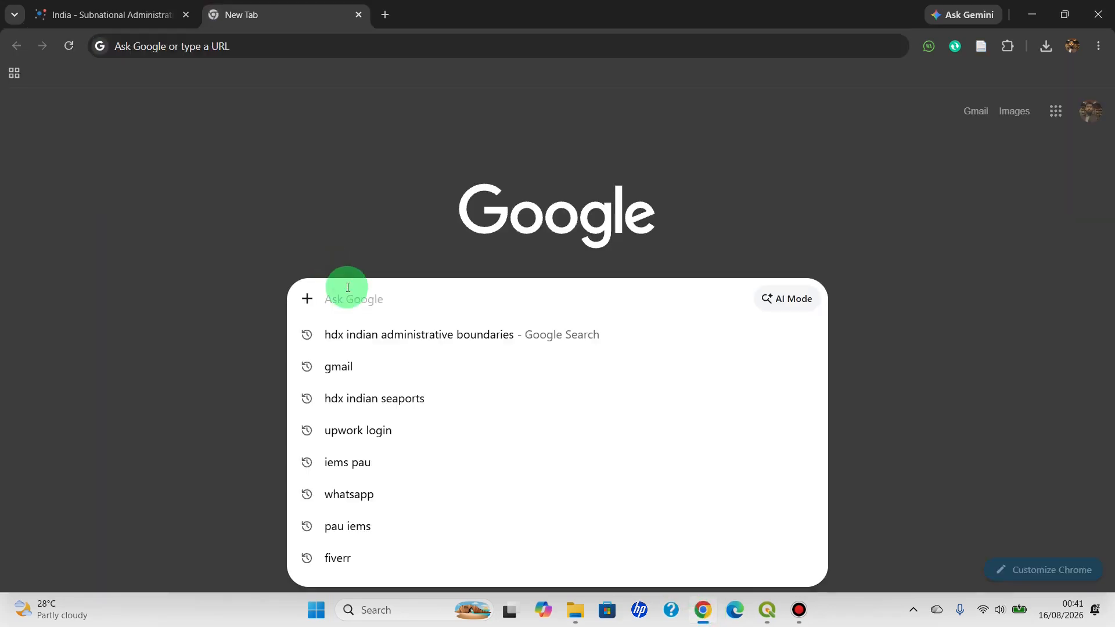
type("hdx")
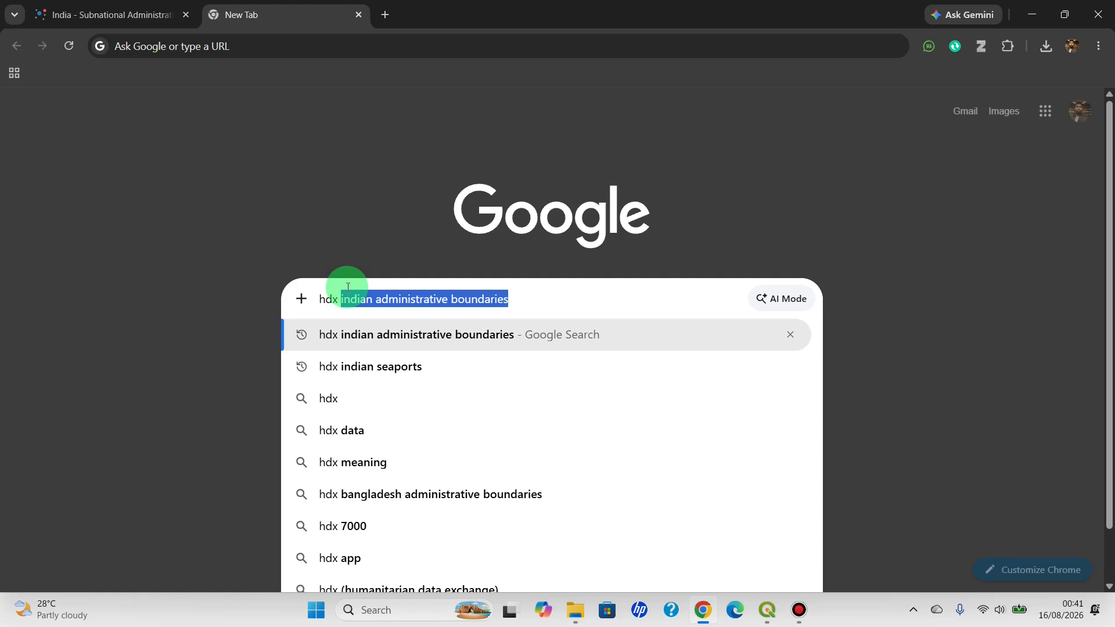
type(" indian")
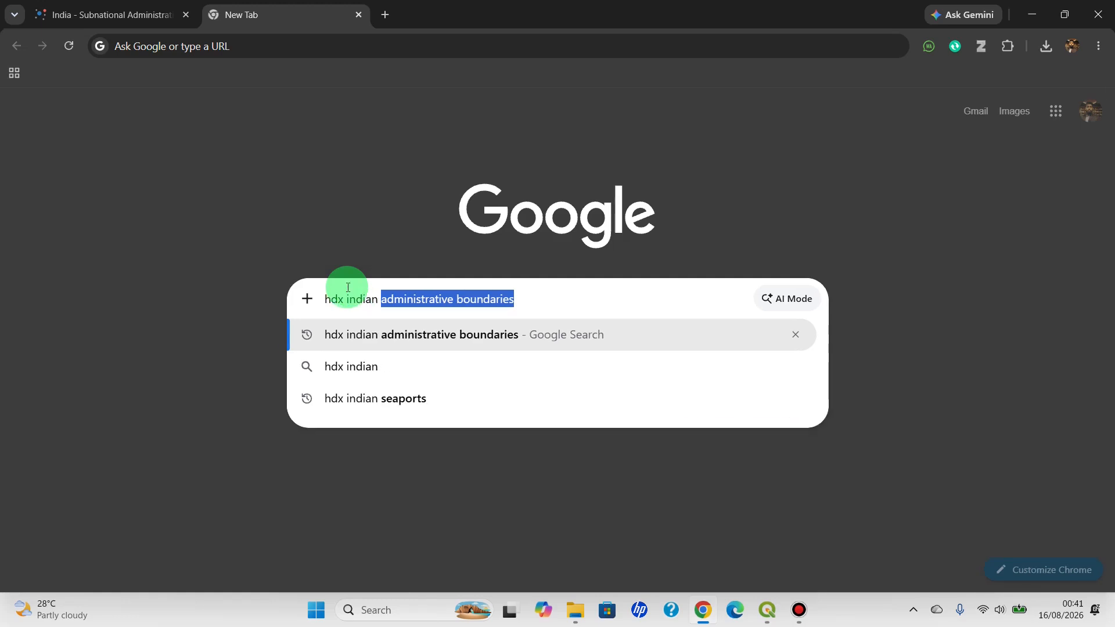
type(" seaports")
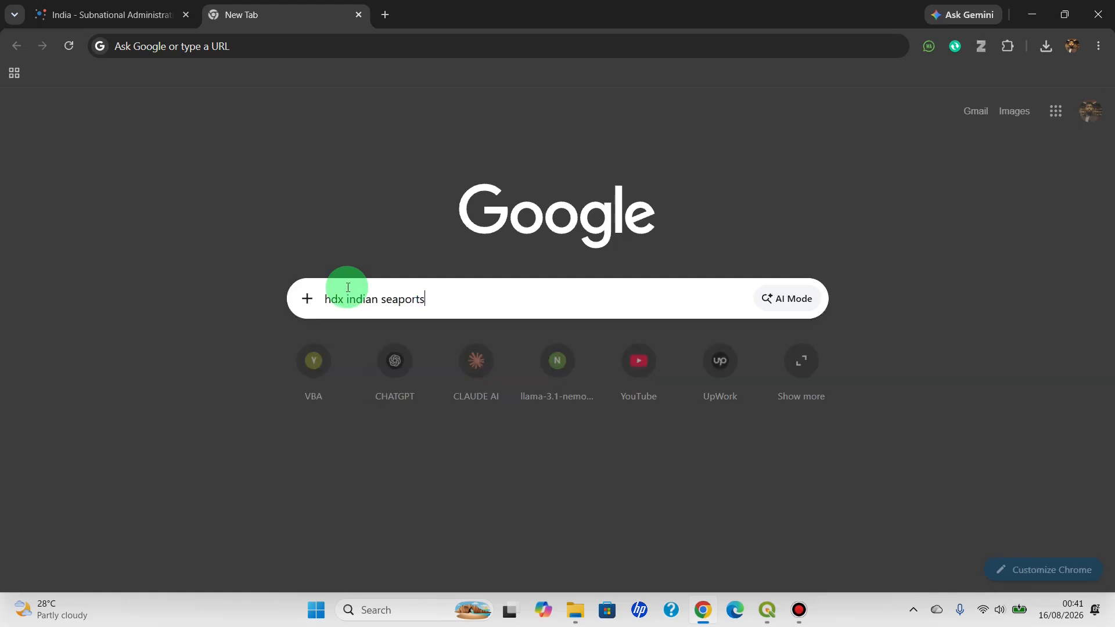
key("Return")
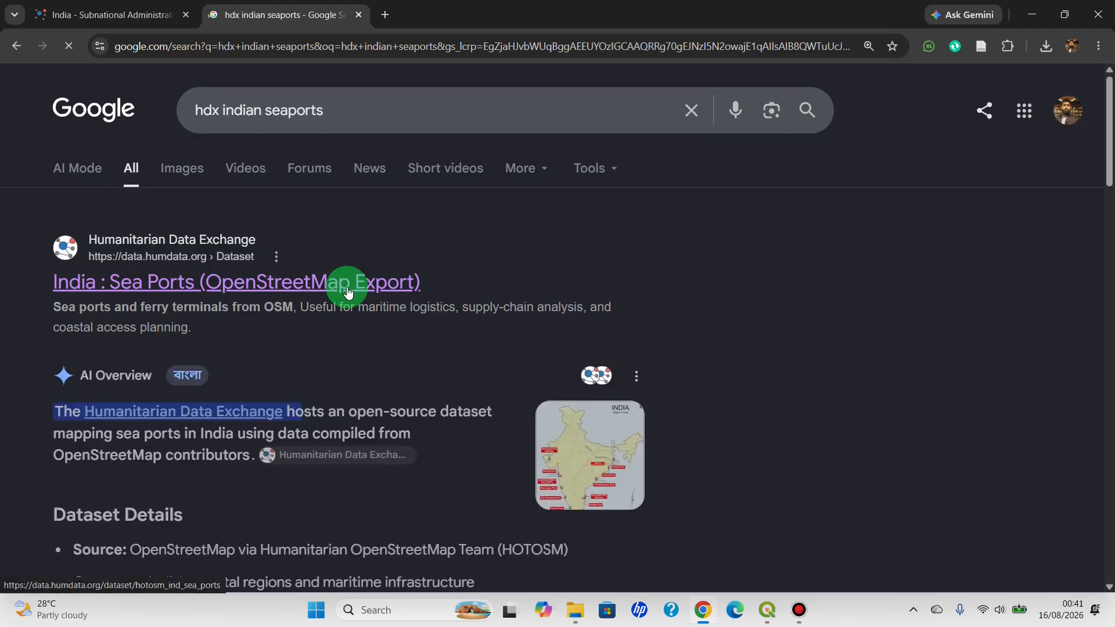
left_click(347, 287)
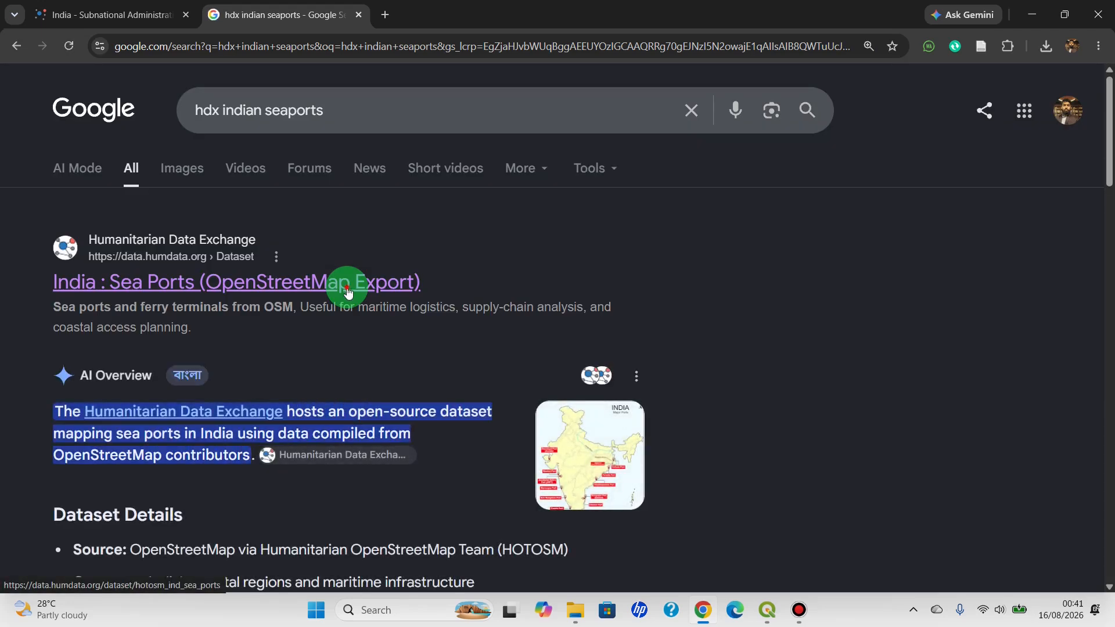
Download hotosm_ind_sea_ports_osm_gpkg.zip, show it in the Downloads folder and move it into the Project India folder
scroll(347, 292, "down", 10)
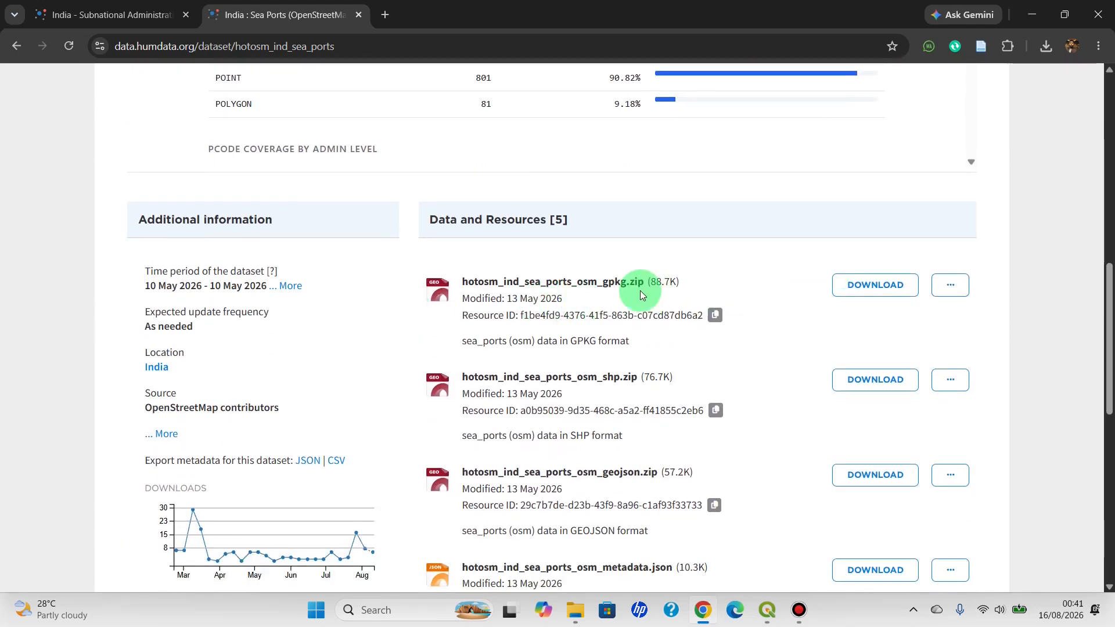
left_click(865, 287)
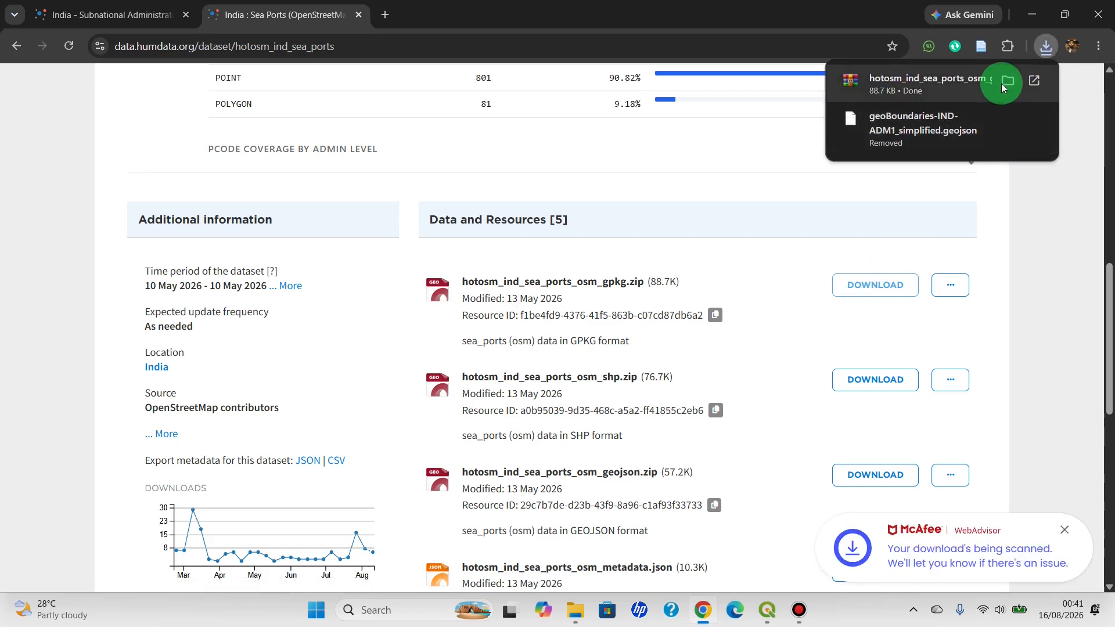
left_click(1001, 83)
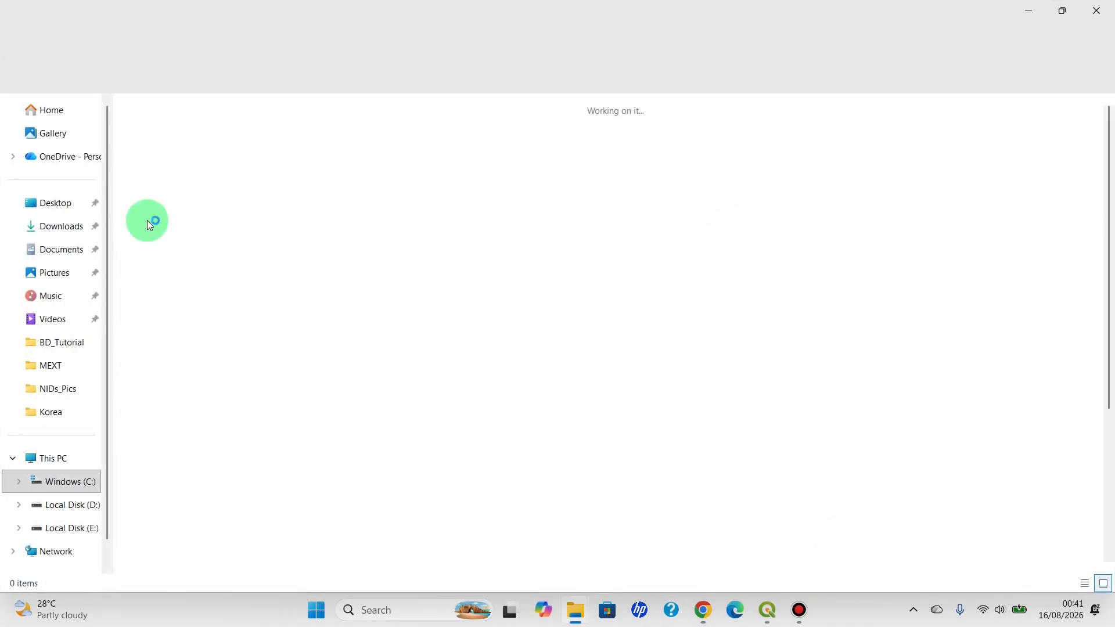
left_click(158, 166)
left_click_drag(159, 168, 235, 177)
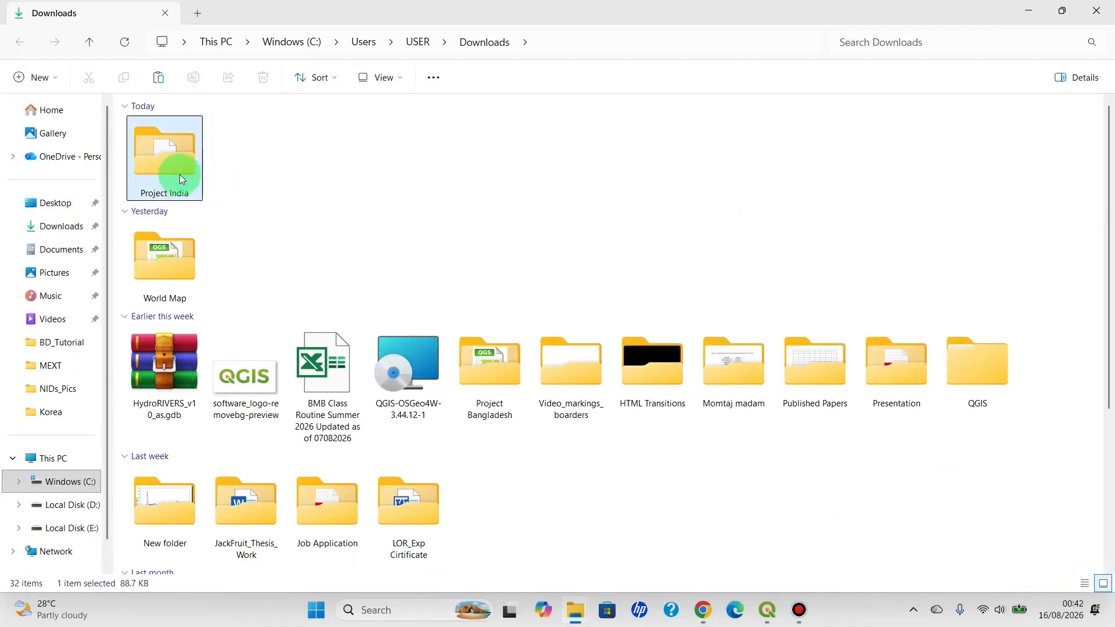
Open the Project India folder and create a new folder named Seaports in it
double_click(169, 164)
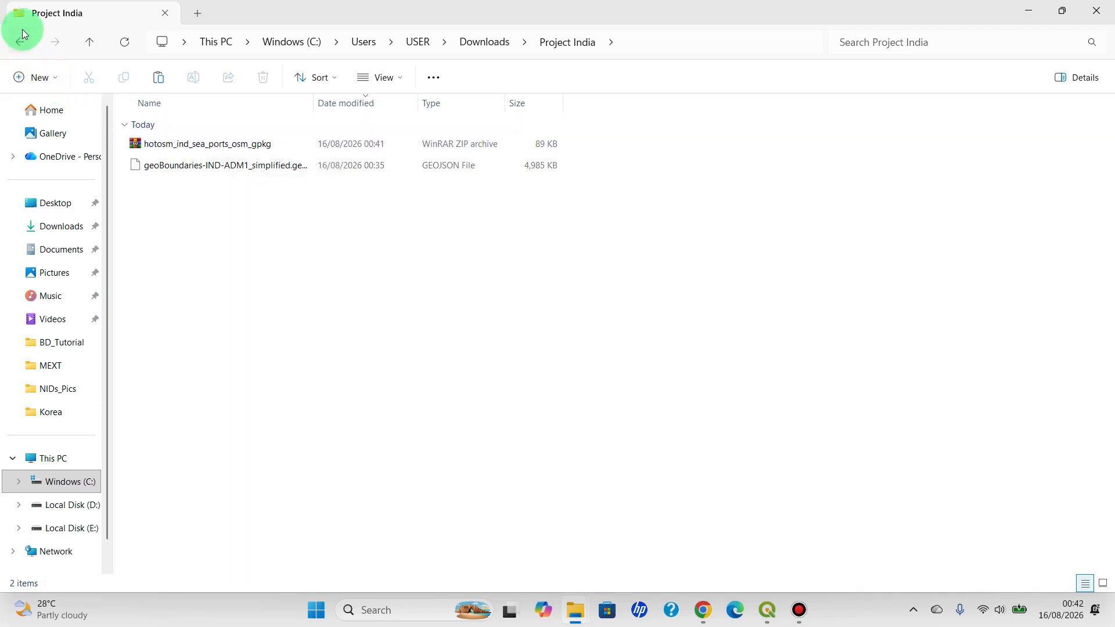
left_click(29, 77)
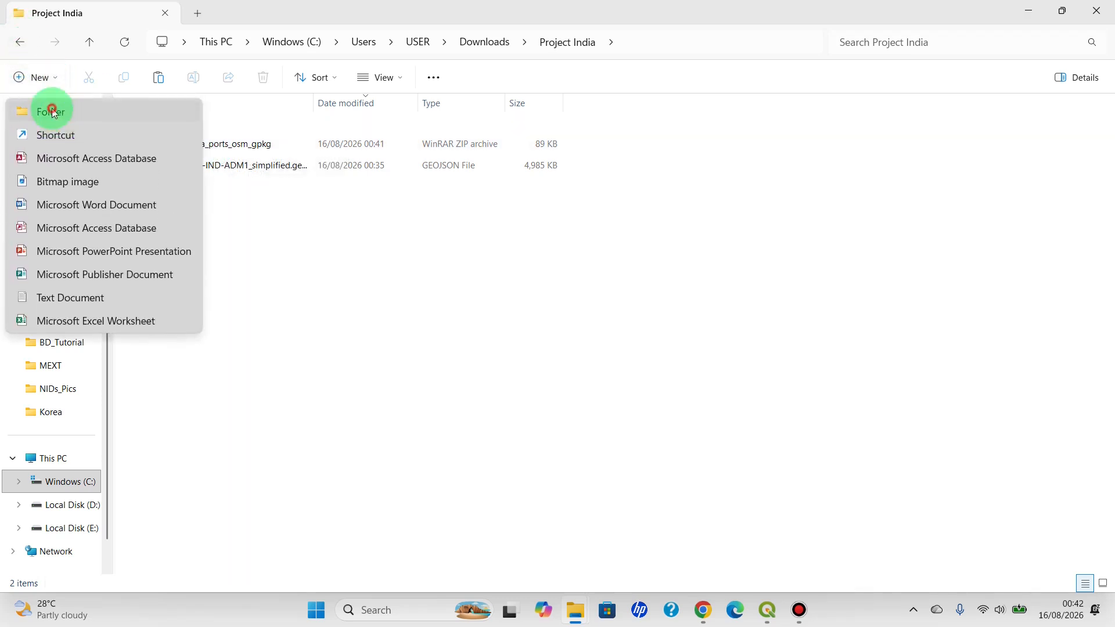
left_click(51, 112)
key("BackSpace")
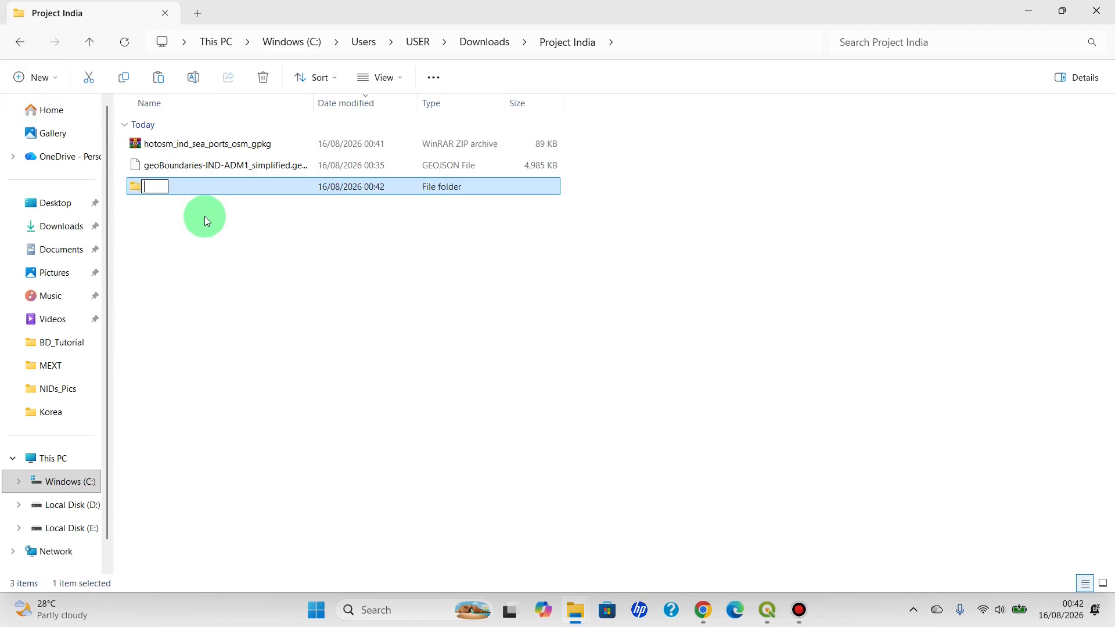
type("Seaports")
key("Return")
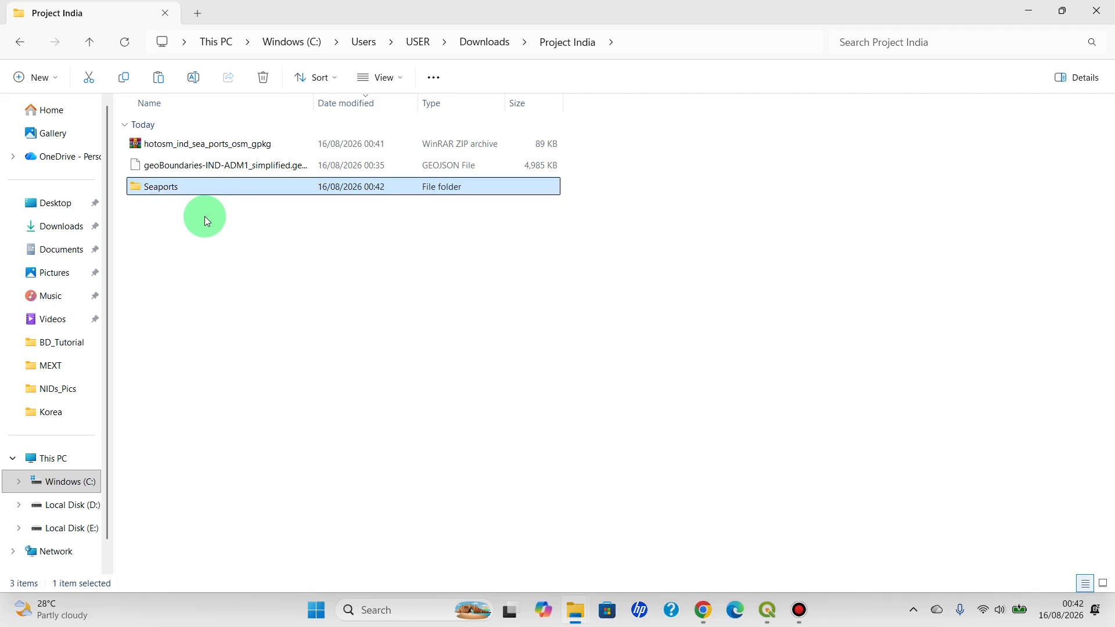
Move the hotosm_ind_sea_ports_osm_gpkg archive into the Seaports folder and extract it there
left_click(185, 143)
left_click_drag(185, 144, 196, 191)
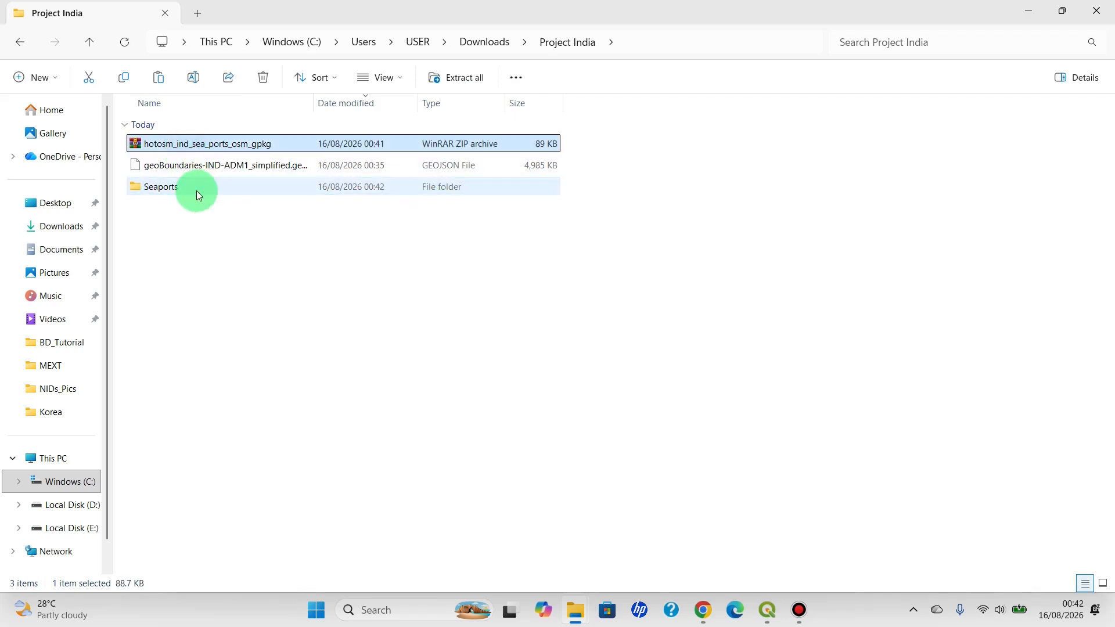
double_click(172, 164)
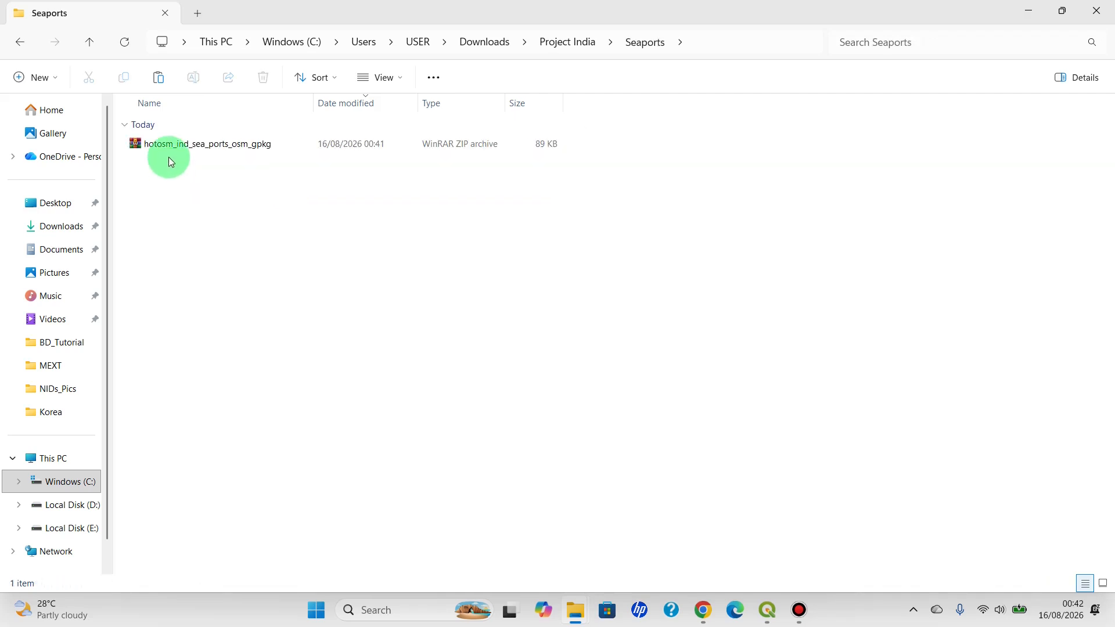
left_click(172, 147)
right_click(173, 150)
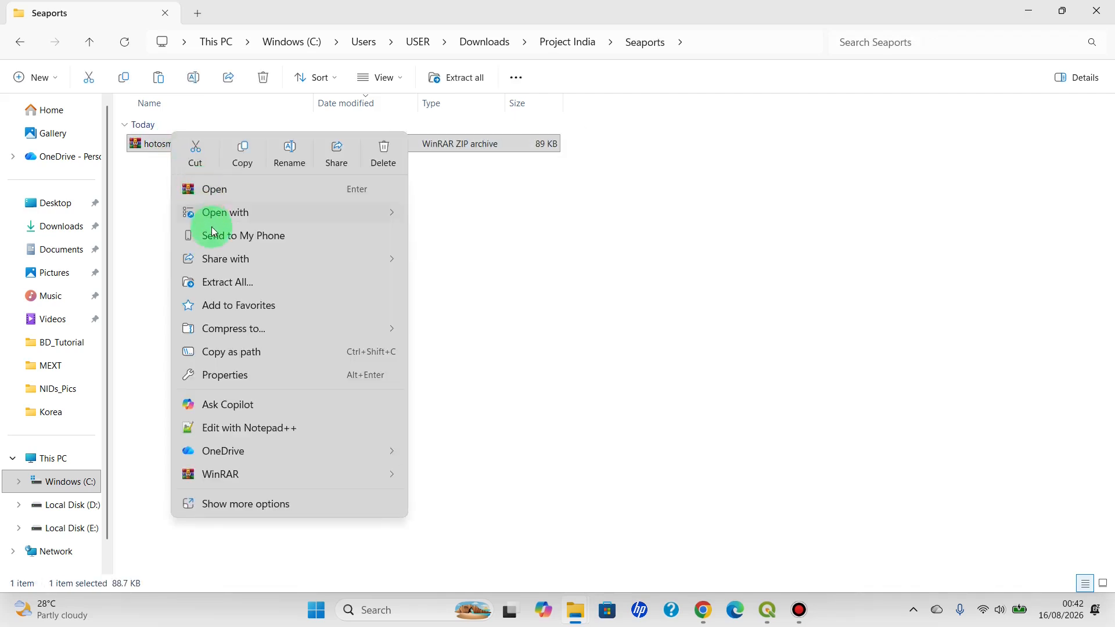
left_click(224, 287)
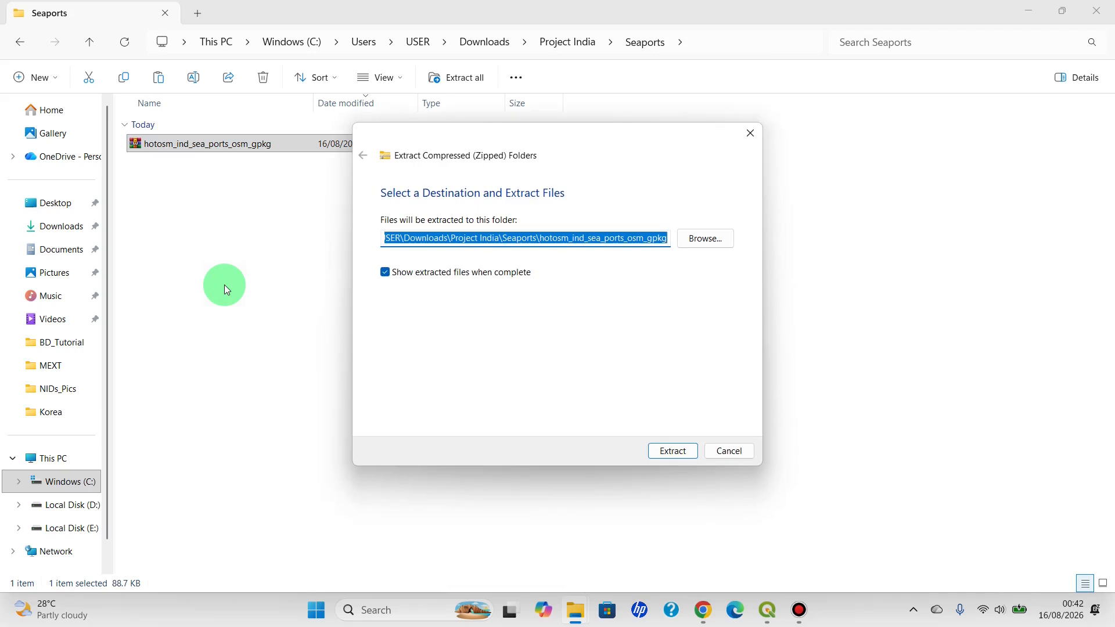
left_click(683, 452)
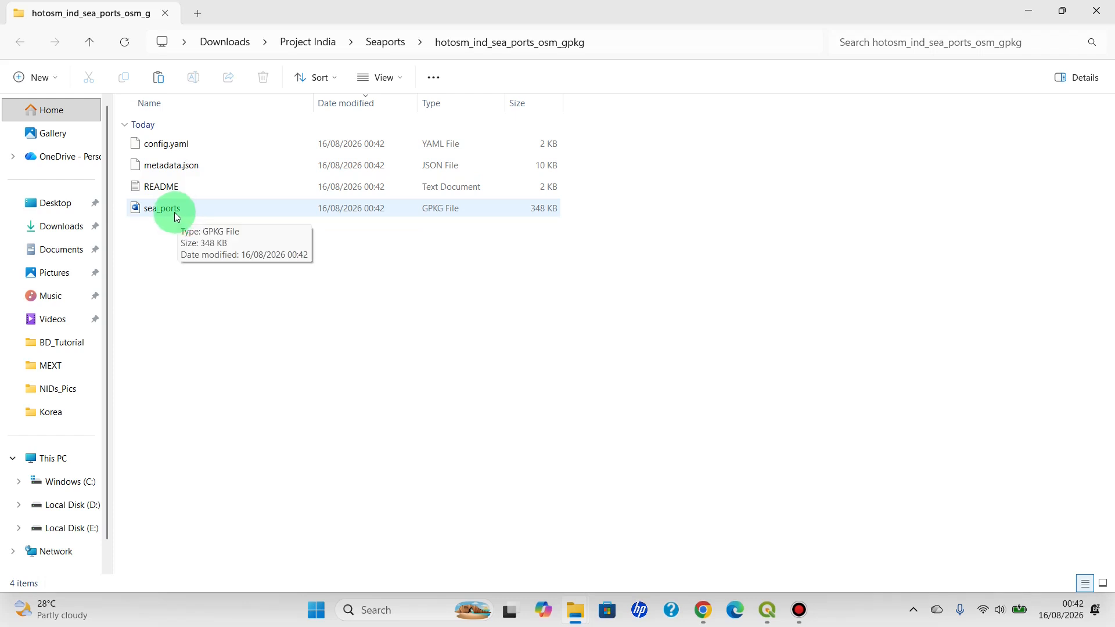
Bring the sea_ports GeoPackage file into the QGIS project, adding both its point and polygon sea_ports layers
left_click_drag(177, 213, 764, 605)
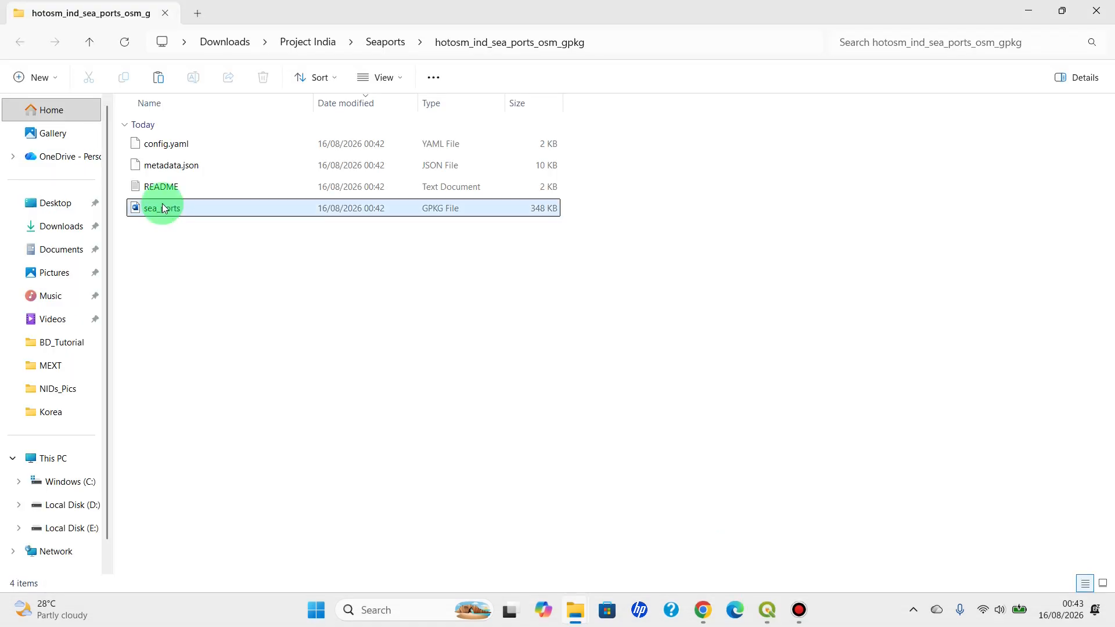
left_click_drag(162, 208, 110, 444)
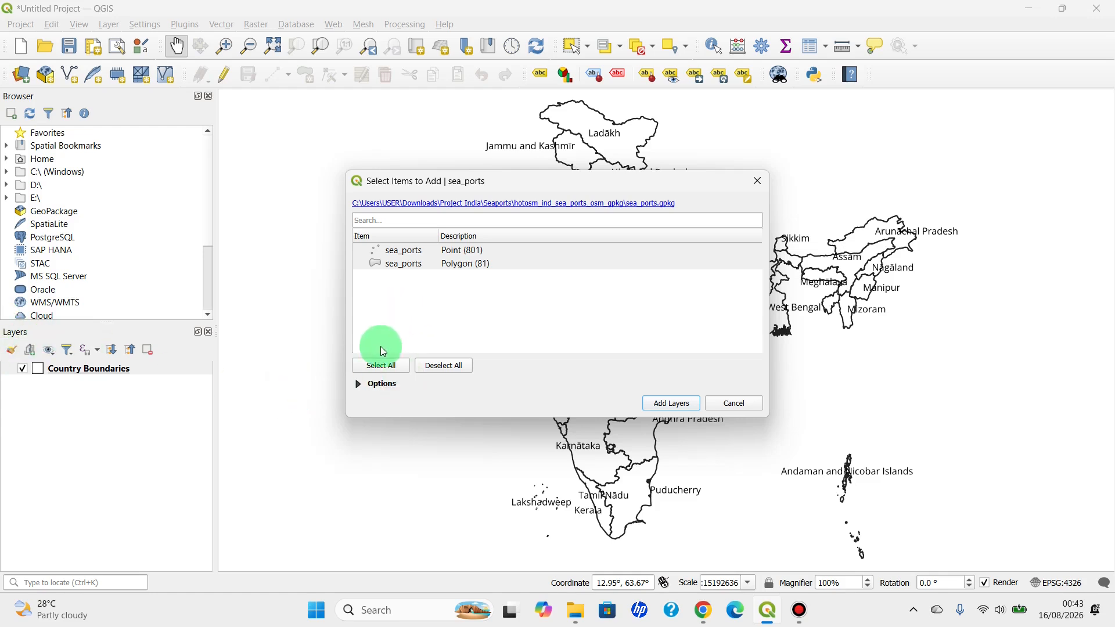
left_click(673, 403)
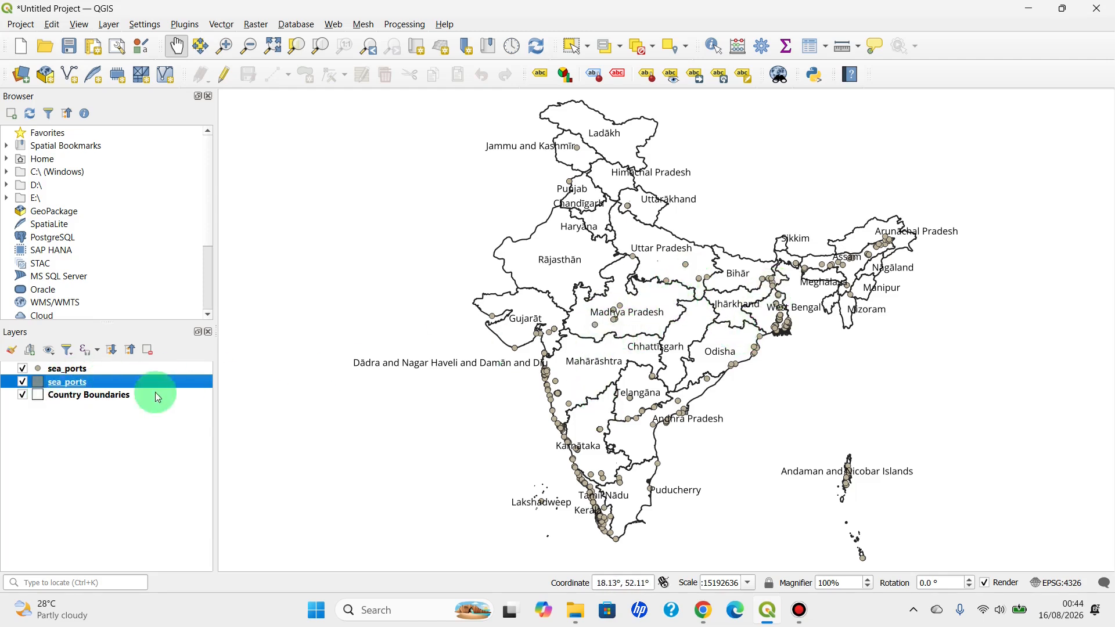
Toggle the visibility of the sea_ports point layer to check it, and remove the polygon sea_ports layer from the project
left_click(22, 368)
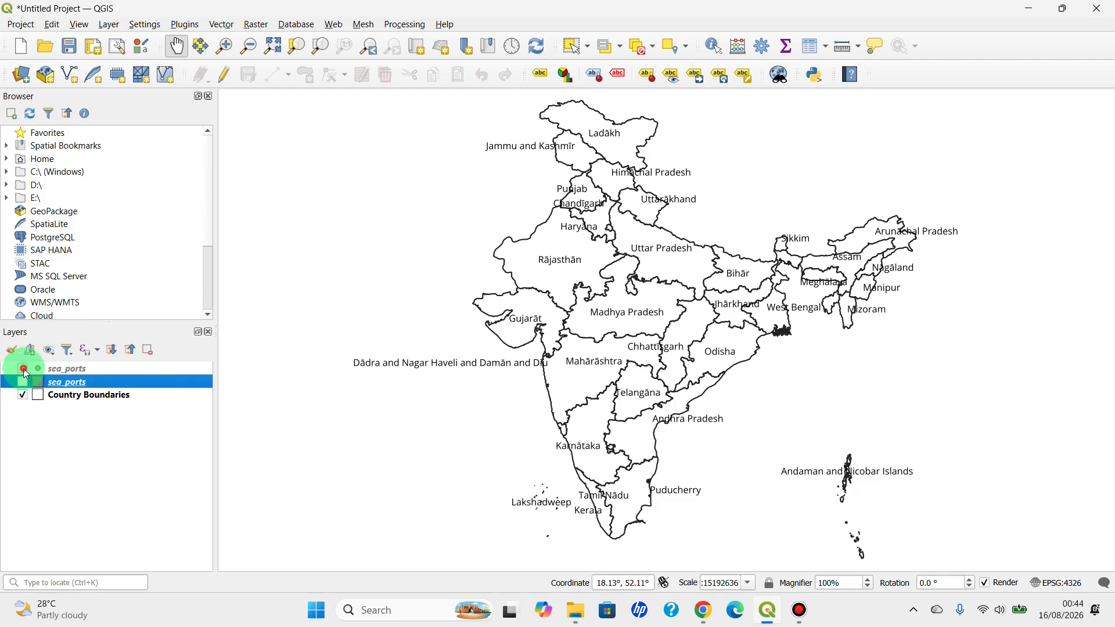
left_click(24, 370)
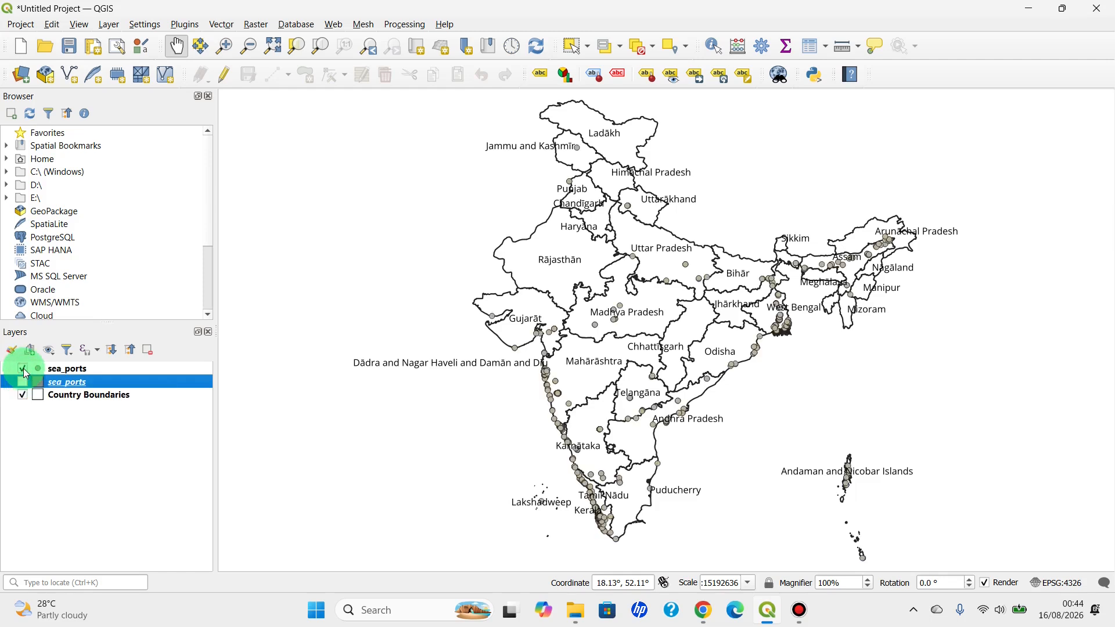
right_click(74, 383)
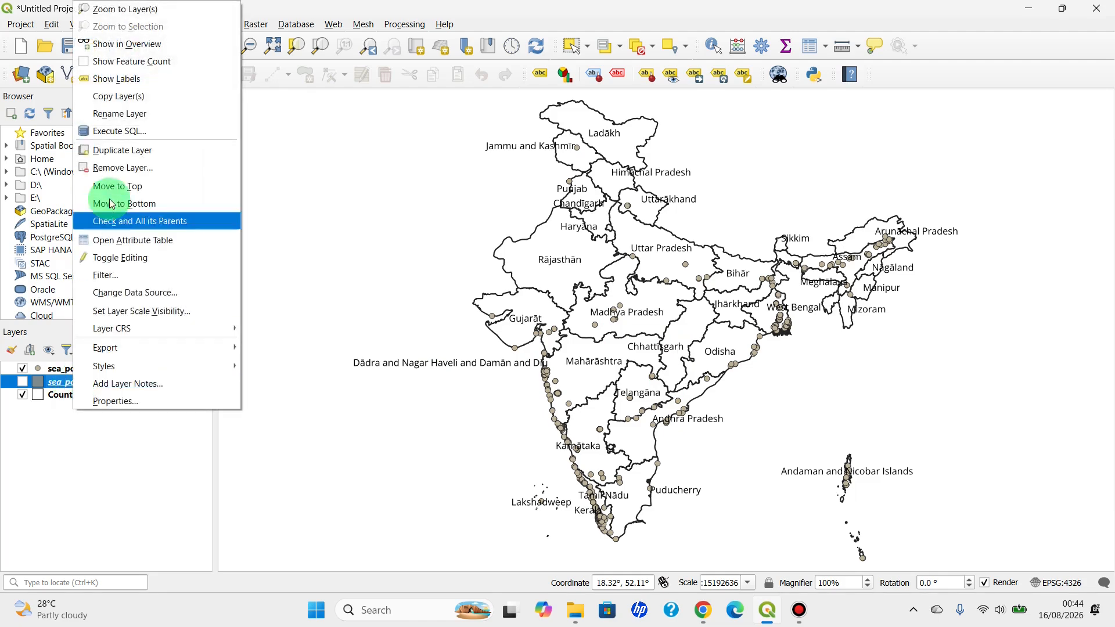
left_click(116, 174)
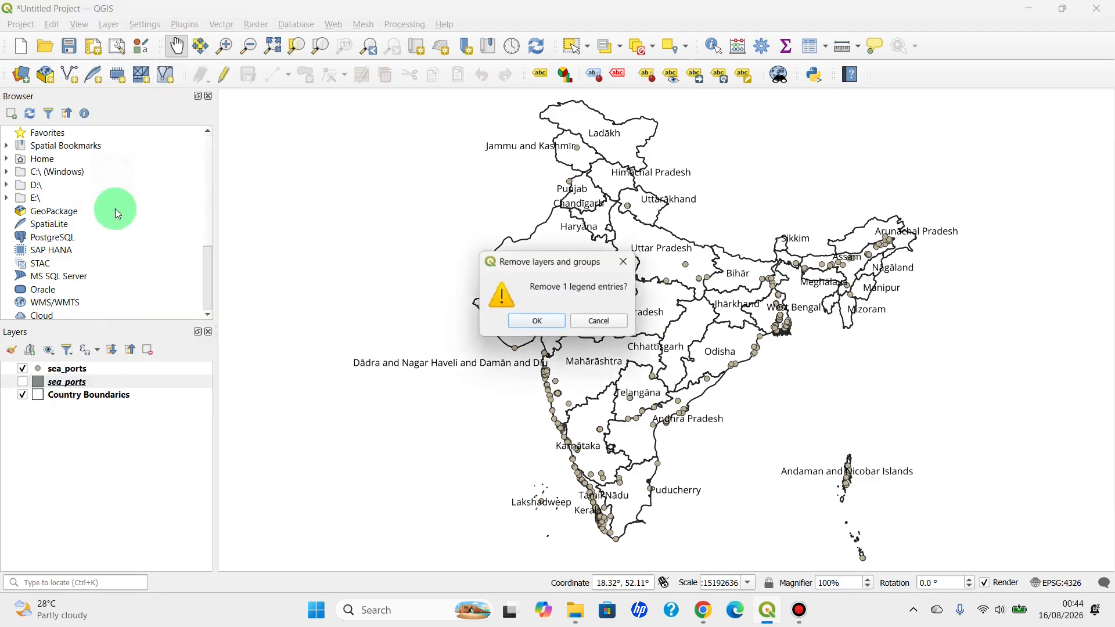
left_click(542, 320)
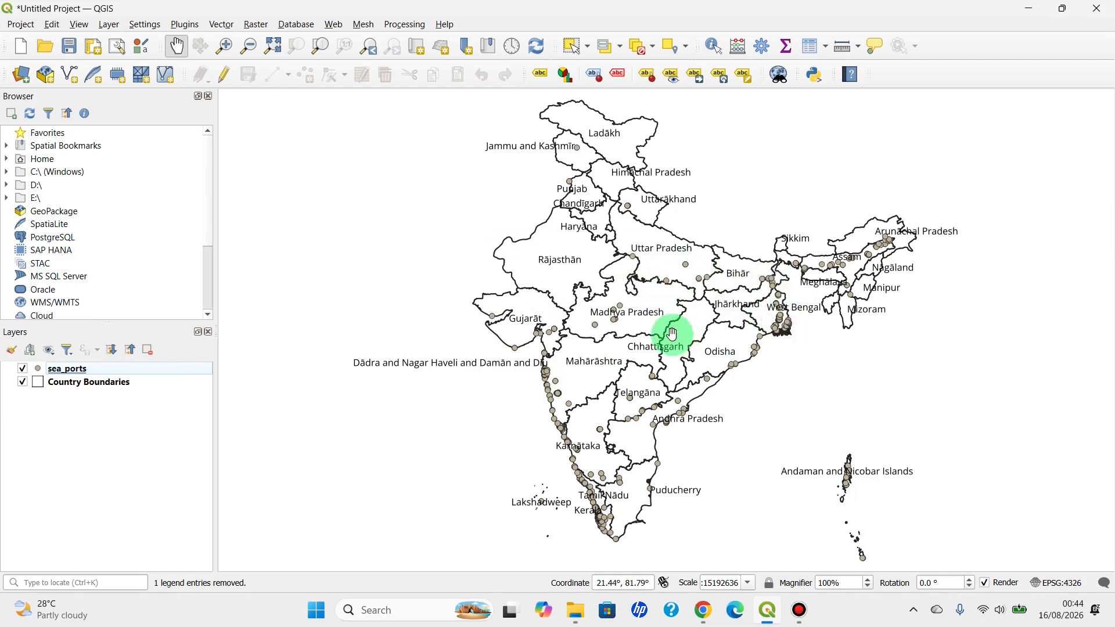
Set the fill color of the sea_ports layer's simple marker to the standard blue and apply the symbology
right_click(64, 370)
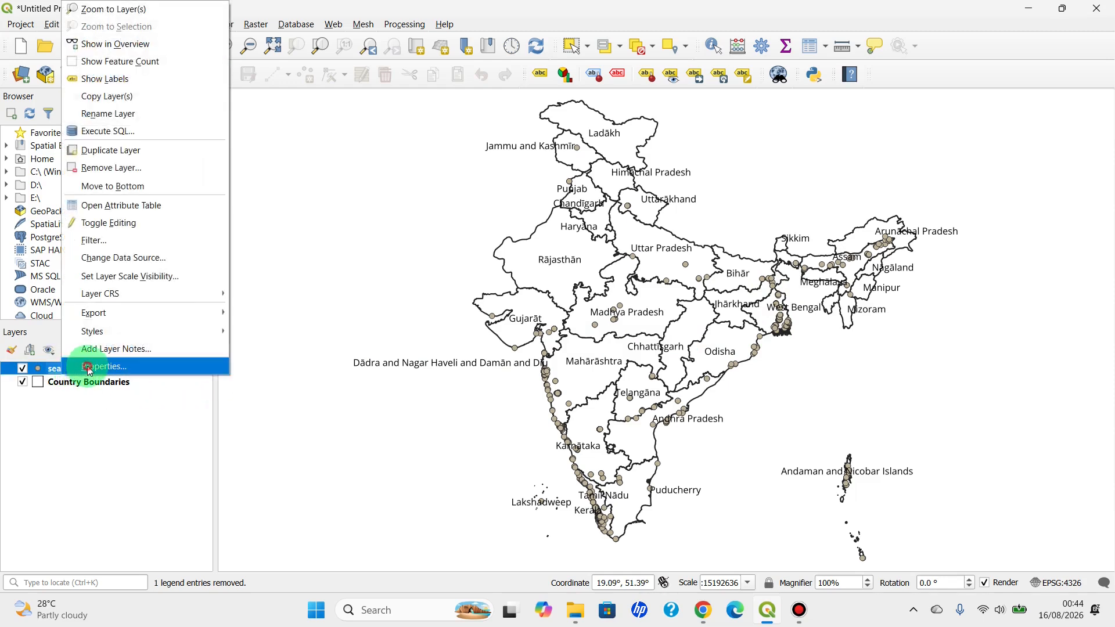
left_click(82, 371)
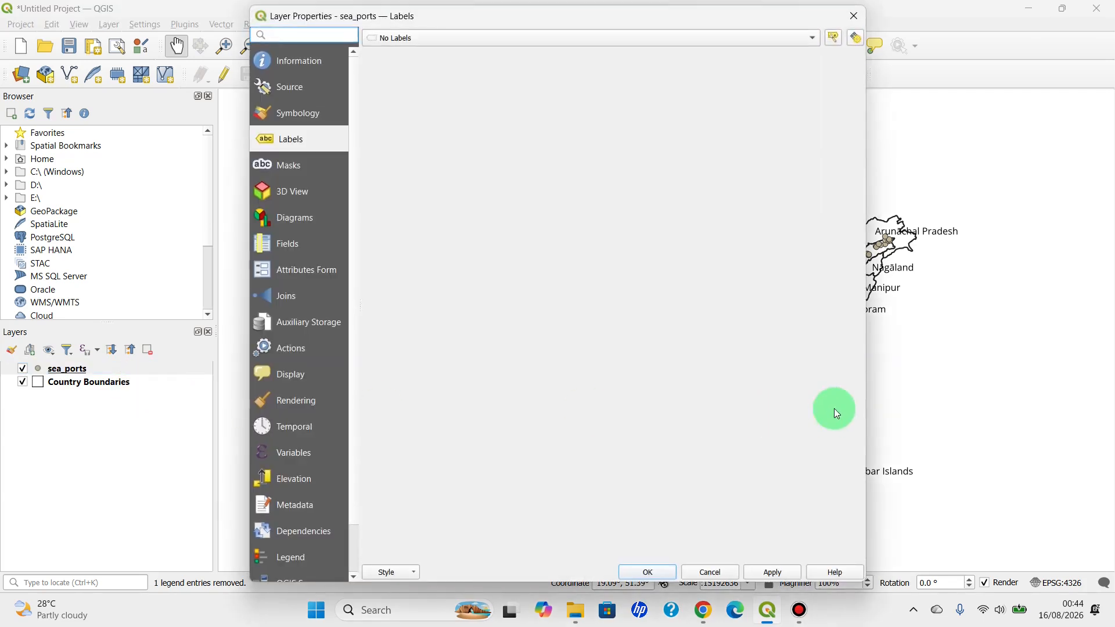
left_click(282, 113)
left_click(423, 40)
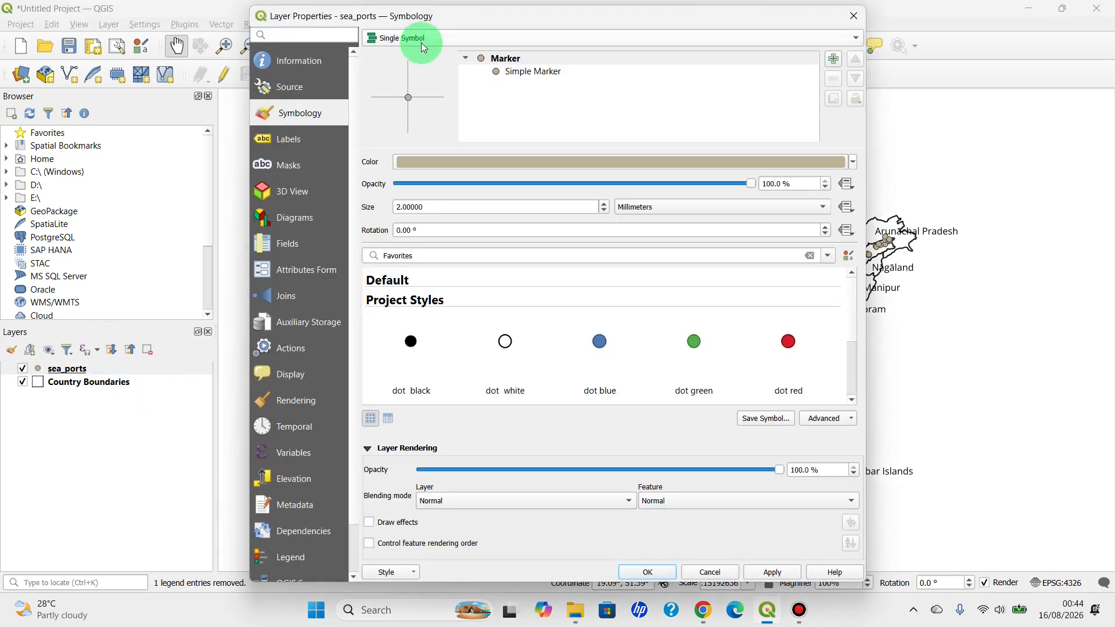
left_click(429, 41)
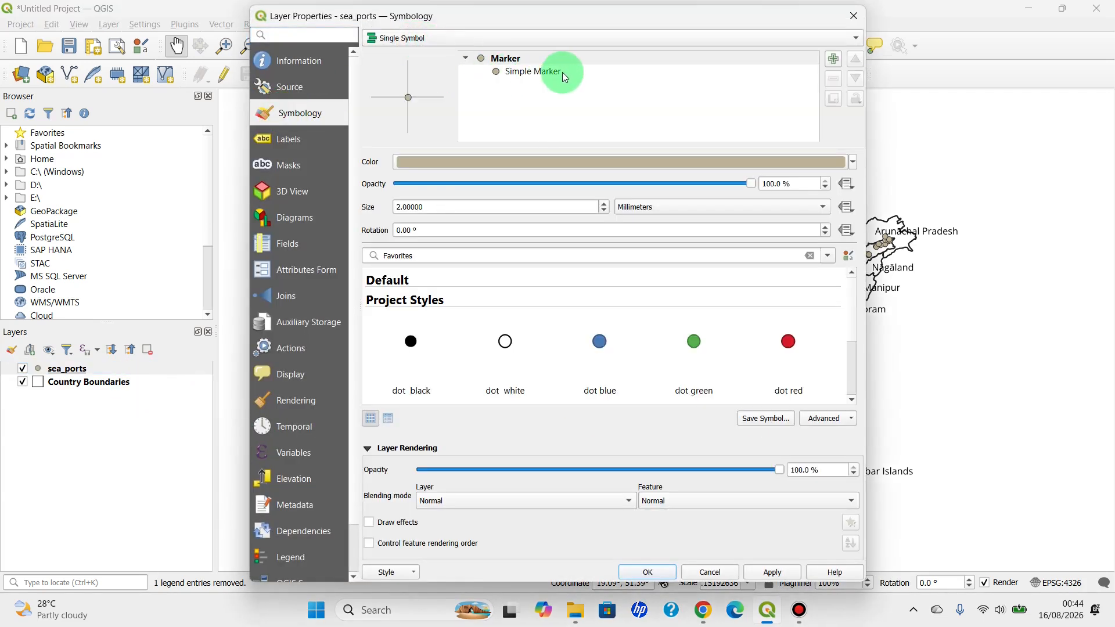
left_click(495, 72)
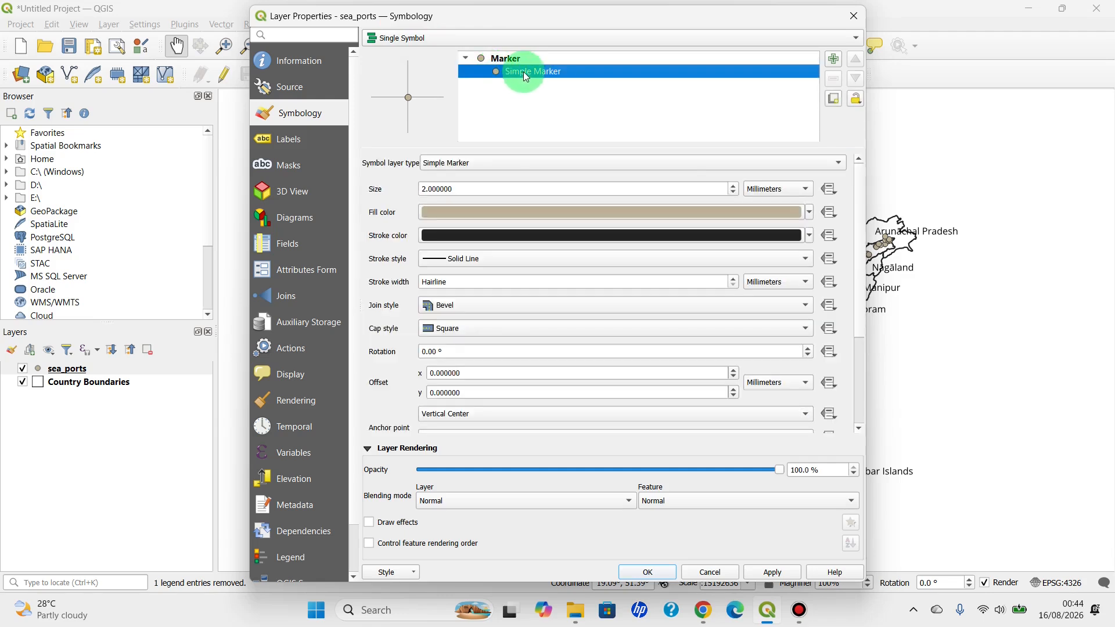
left_click(811, 214)
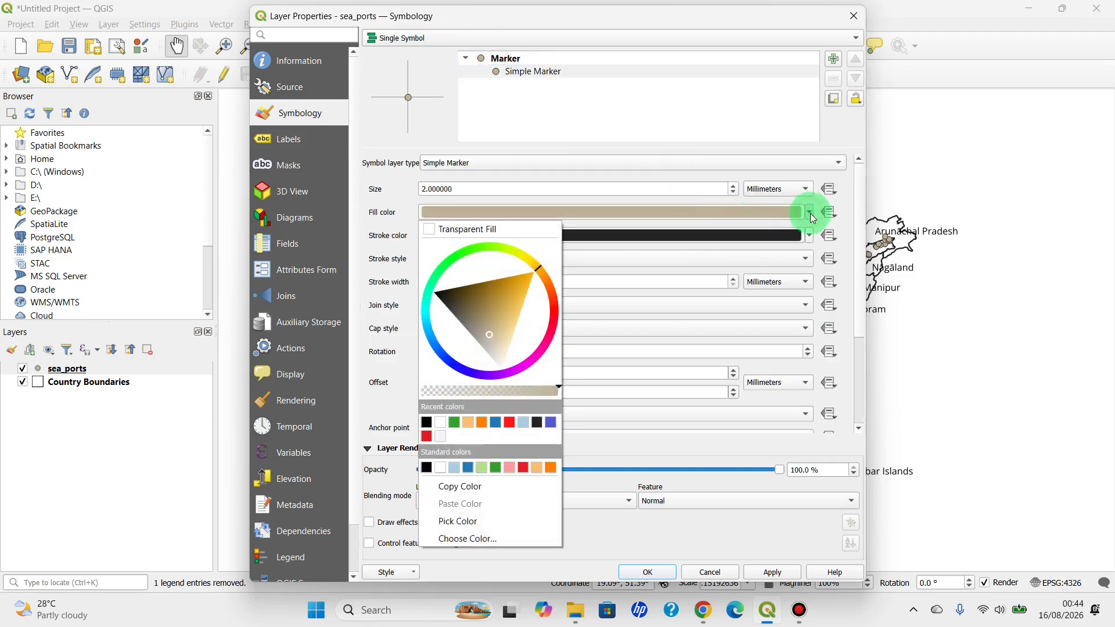
left_click(471, 467)
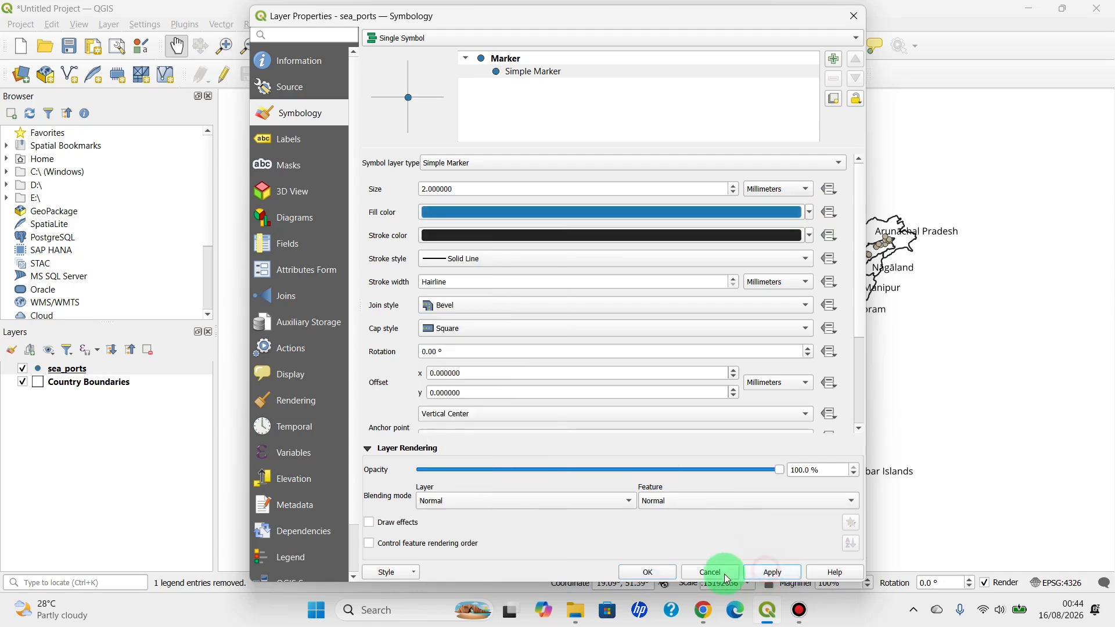
left_click(661, 571)
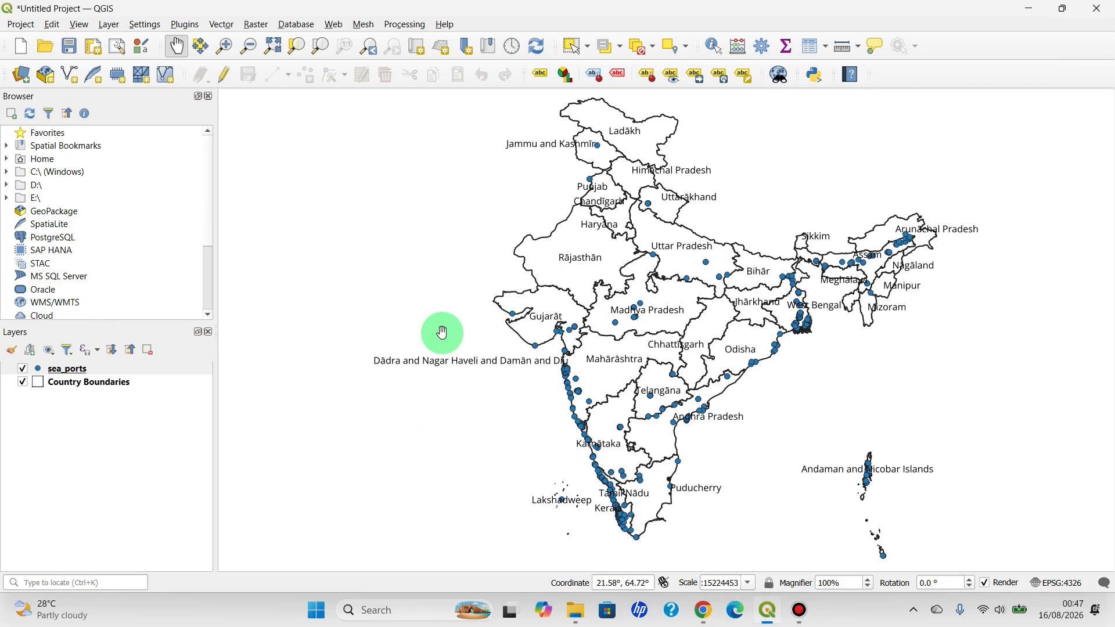
Switch to Chrome and search Google for "worldpop"
left_click(703, 609)
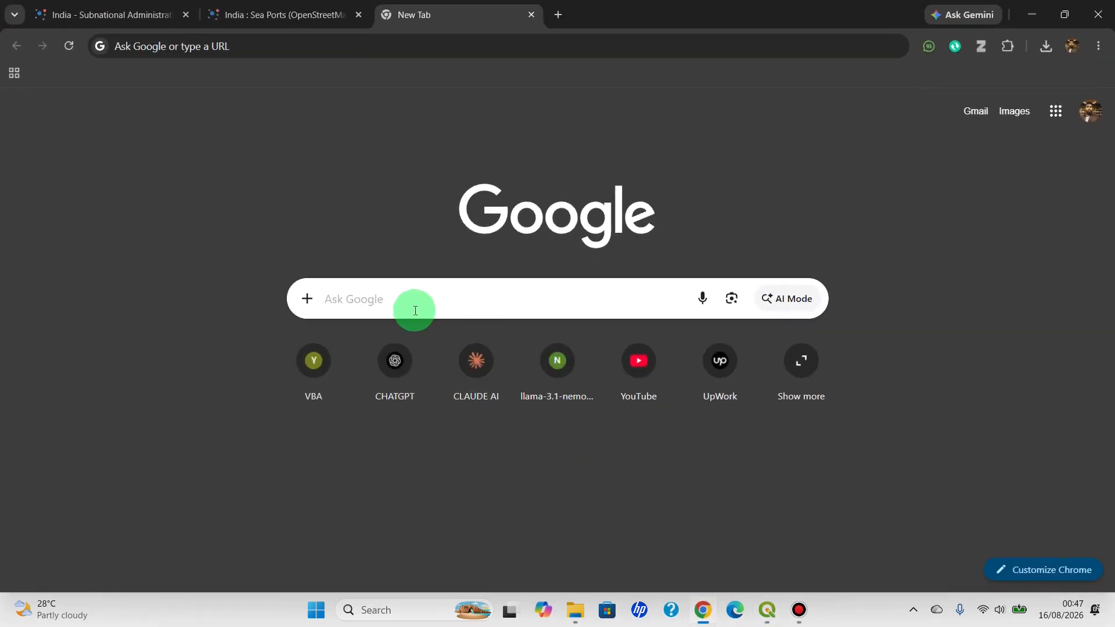
left_click(415, 311)
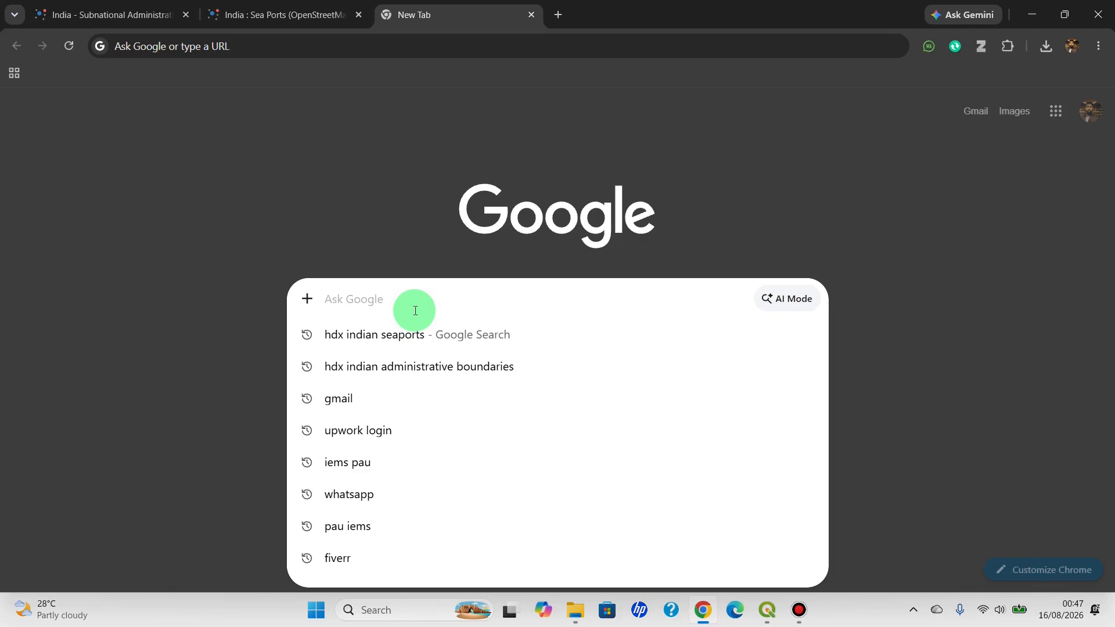
left_click(379, 218)
left_click(364, 295)
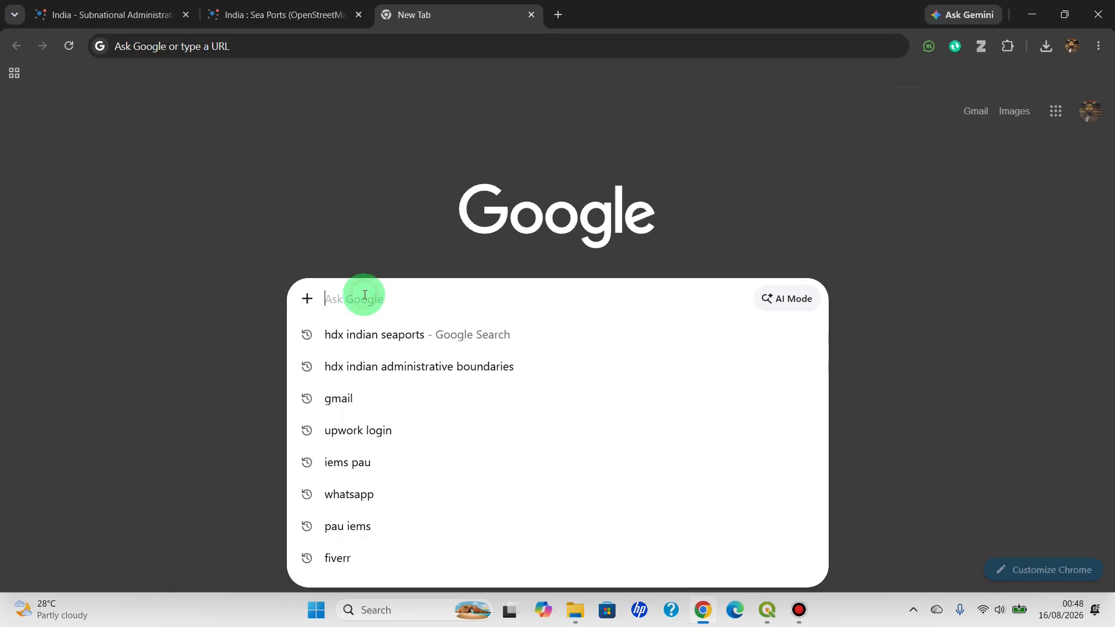
type("worldpop")
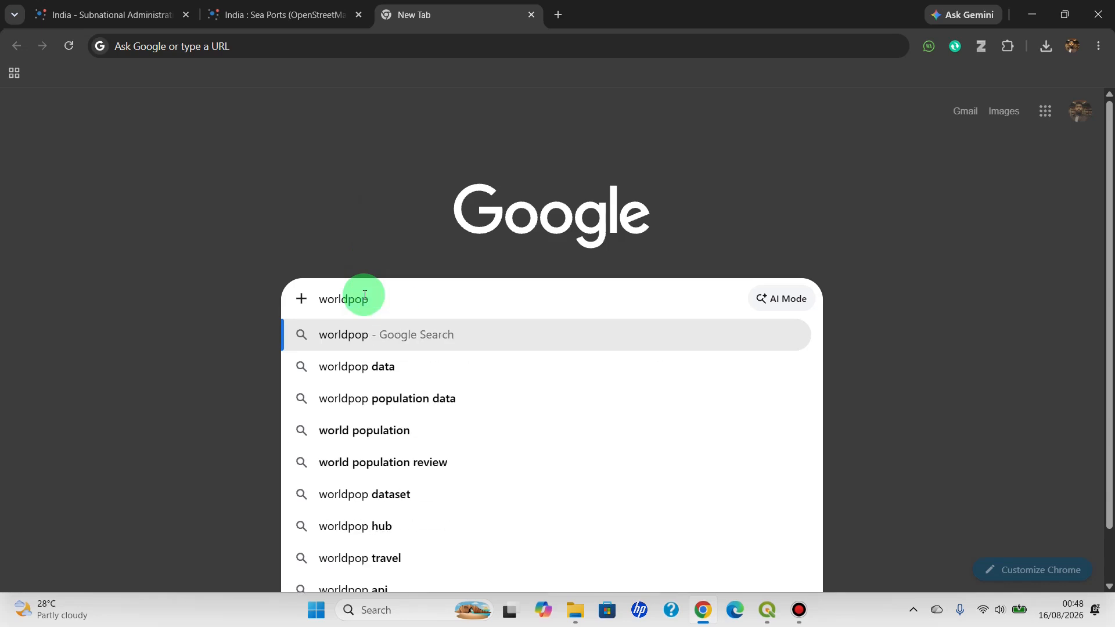
key("Return")
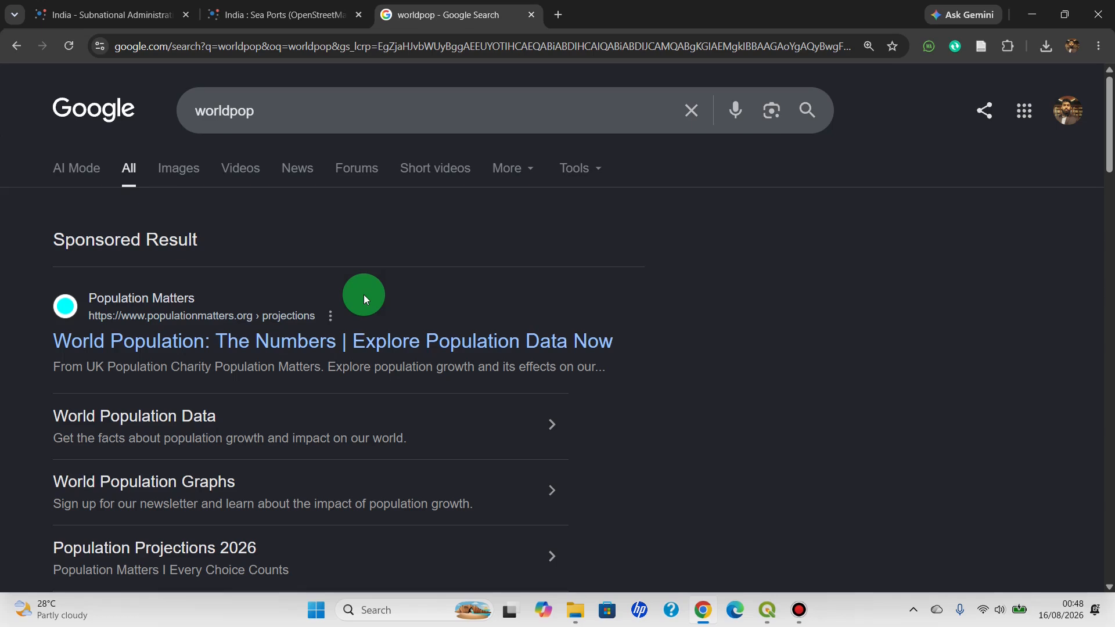
Open the WorldPop website from the search results and go to its data catalogue
scroll(363, 295, "down", 2)
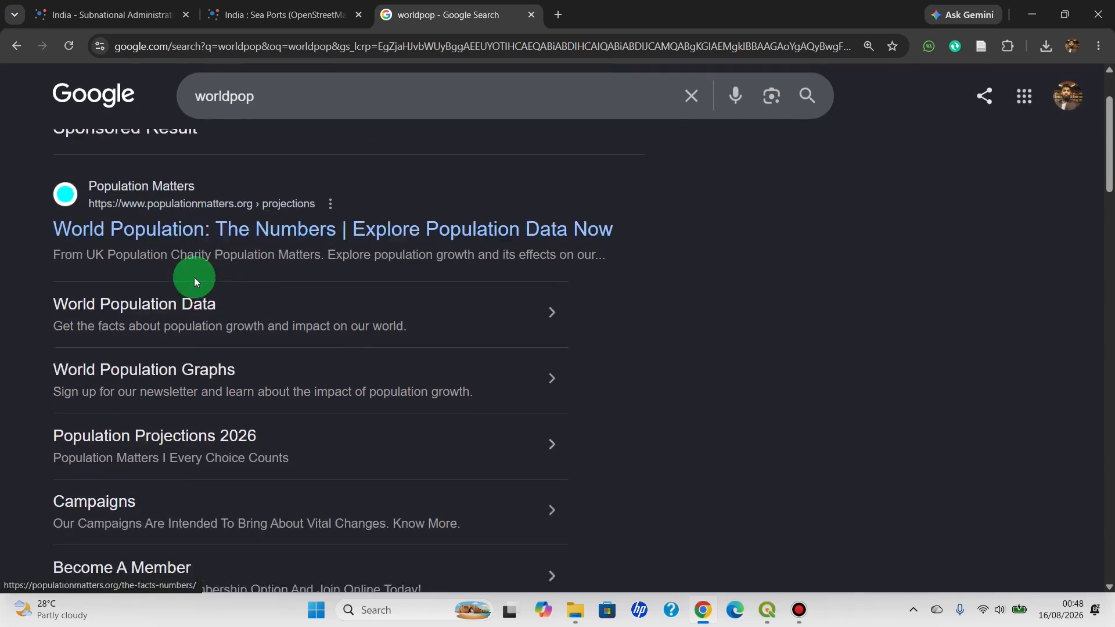
scroll(194, 280, "down", 2)
scroll(179, 355, "up", 4)
scroll(180, 352, "down", 8)
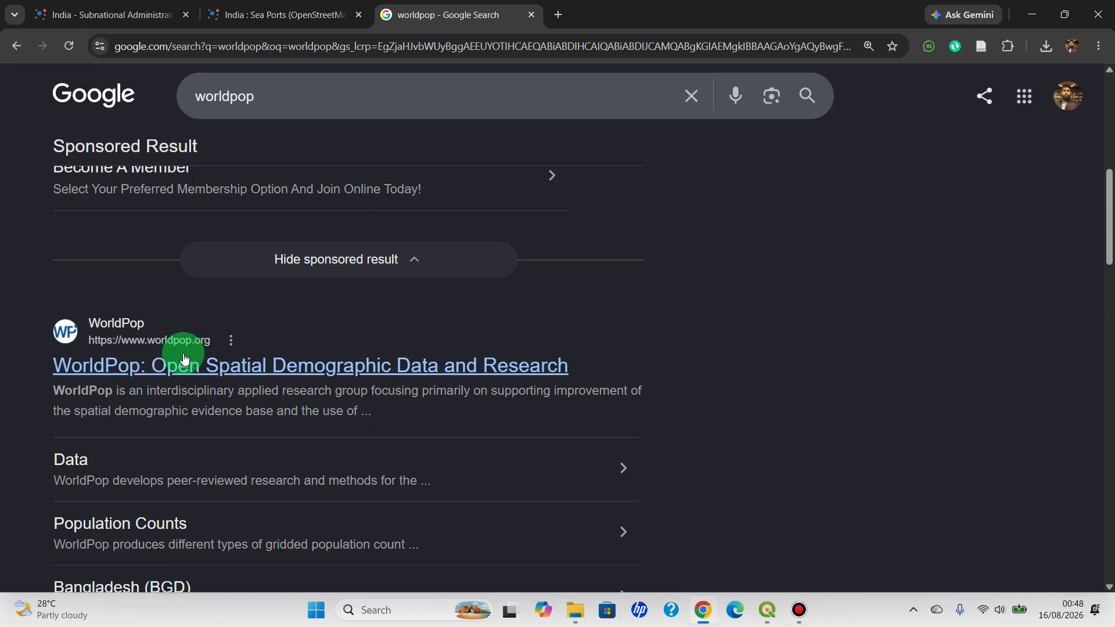
scroll(182, 353, "down", 2)
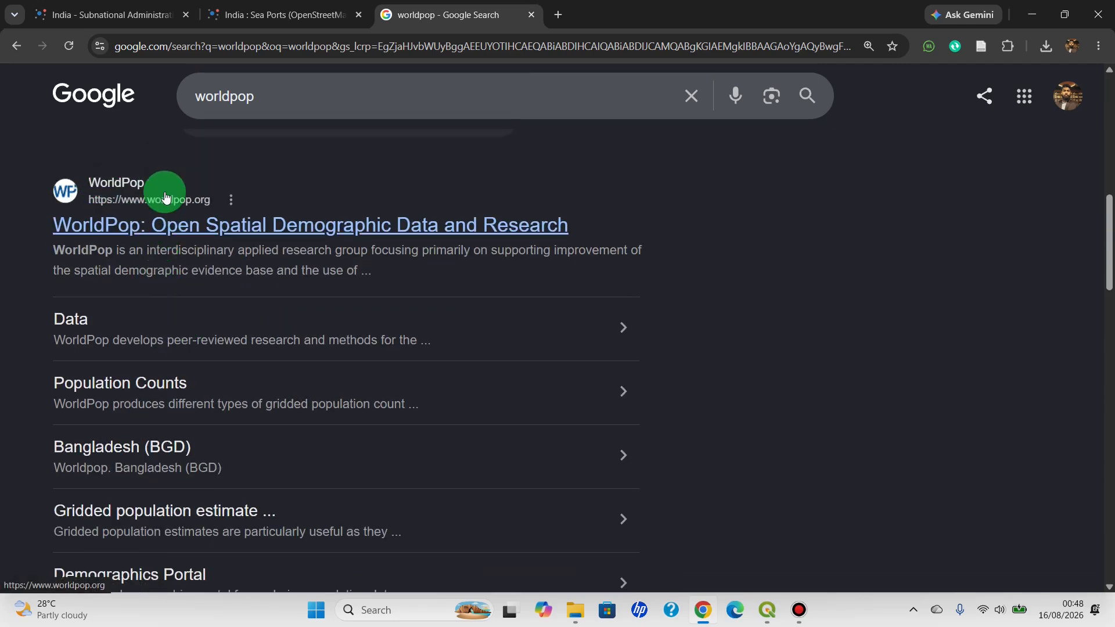
left_click(162, 224)
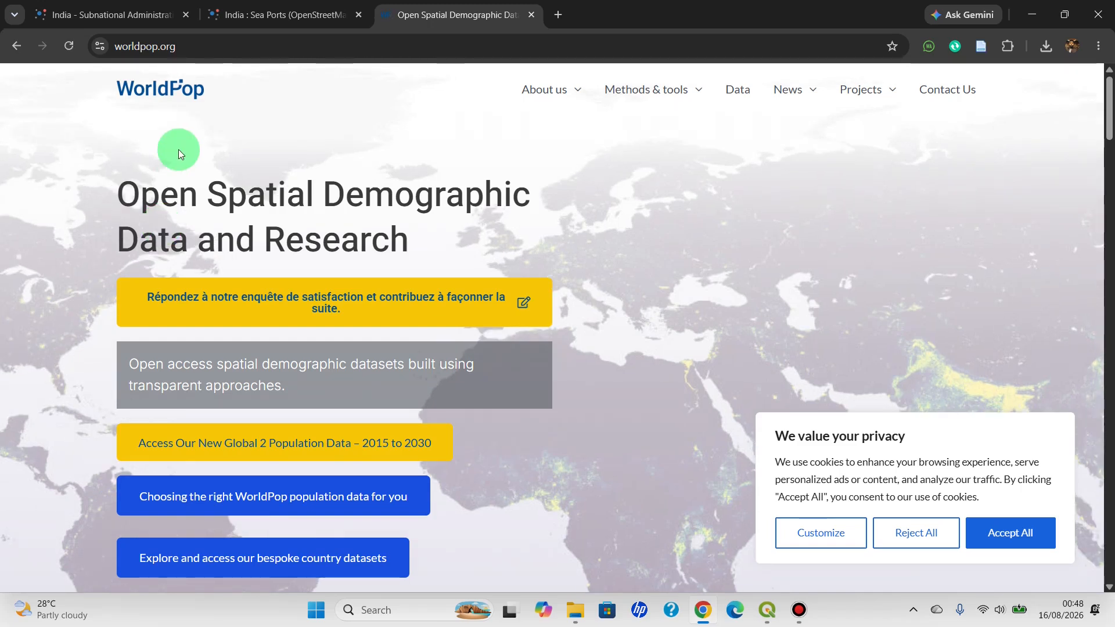
left_click(736, 97)
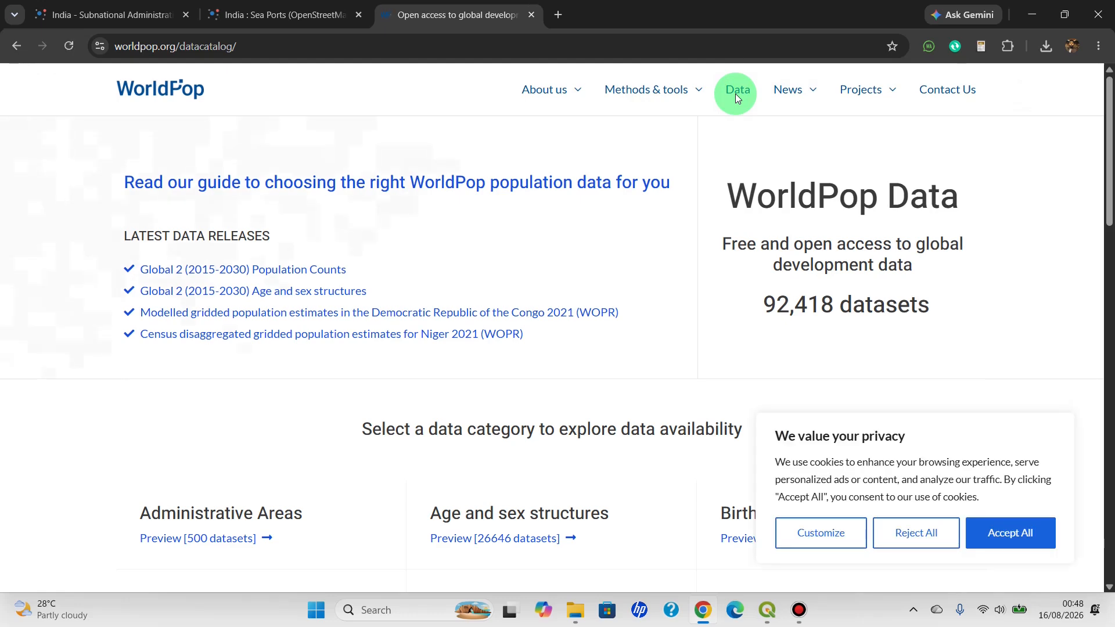
Open the Population Density category and its Unconstrained individual countries 2000-2020 UN adjusted (1km resolution) dataset listing
scroll(672, 299, "down", 6)
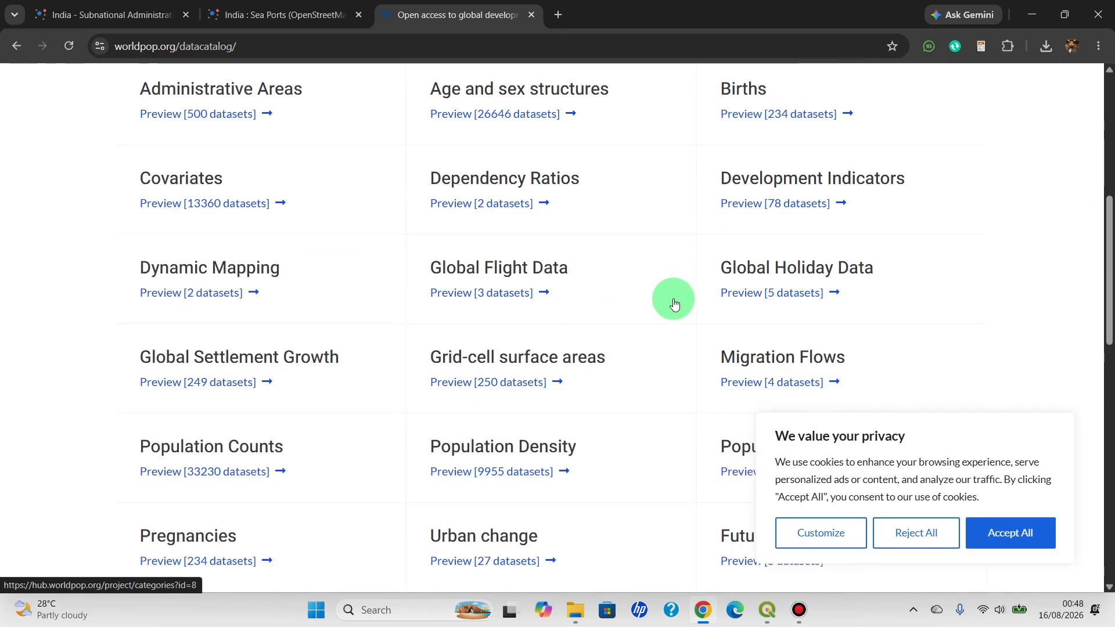
scroll(430, 302, "up", 1)
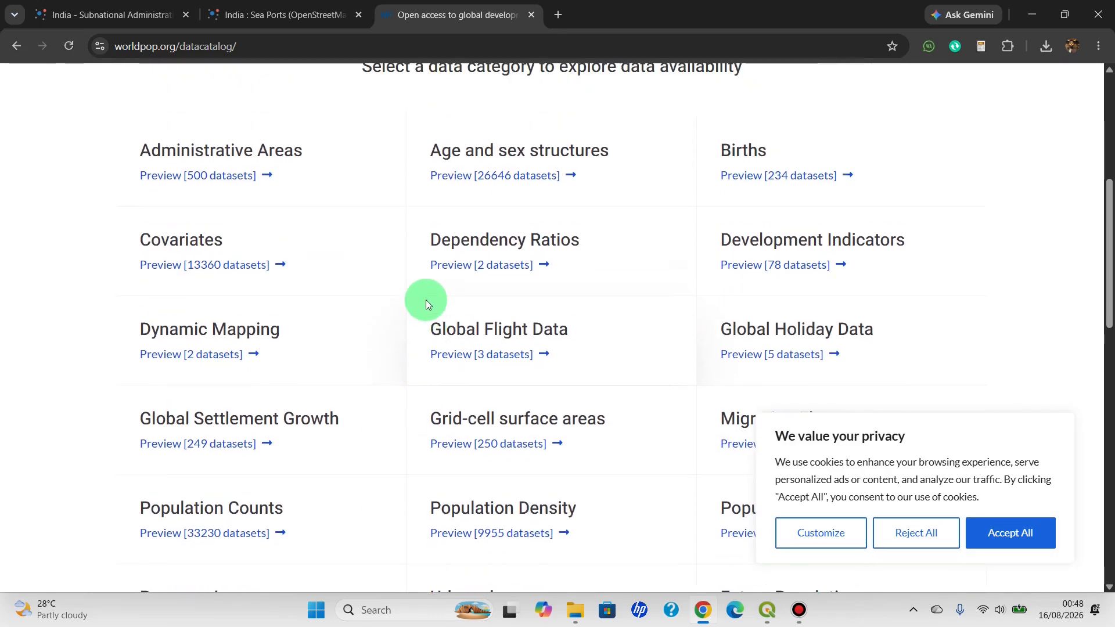
scroll(425, 349, "down", 2)
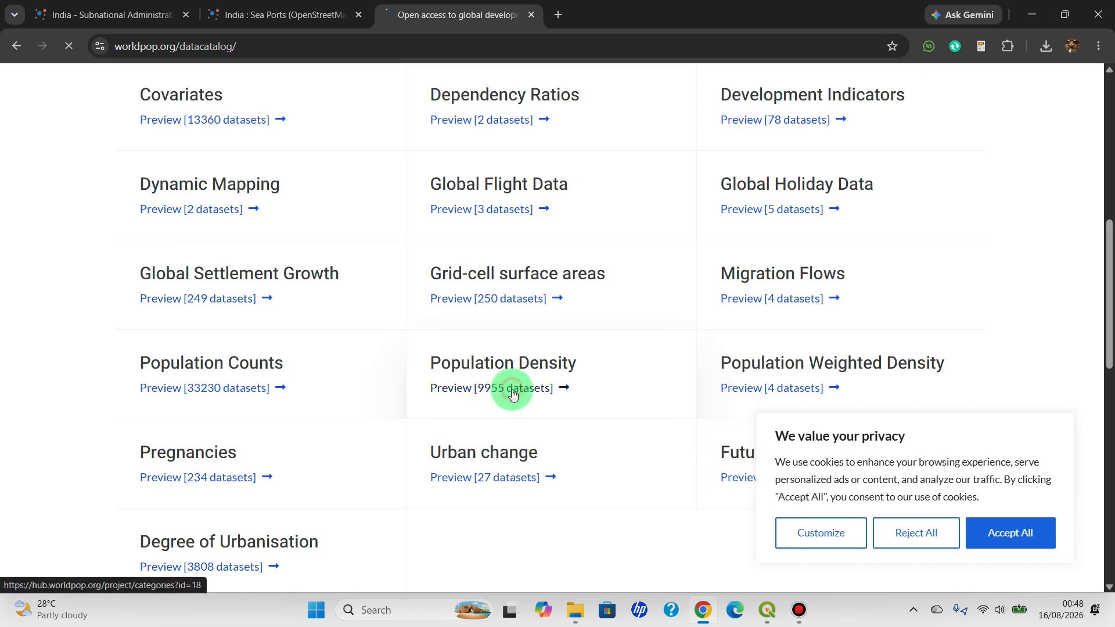
left_click(511, 389)
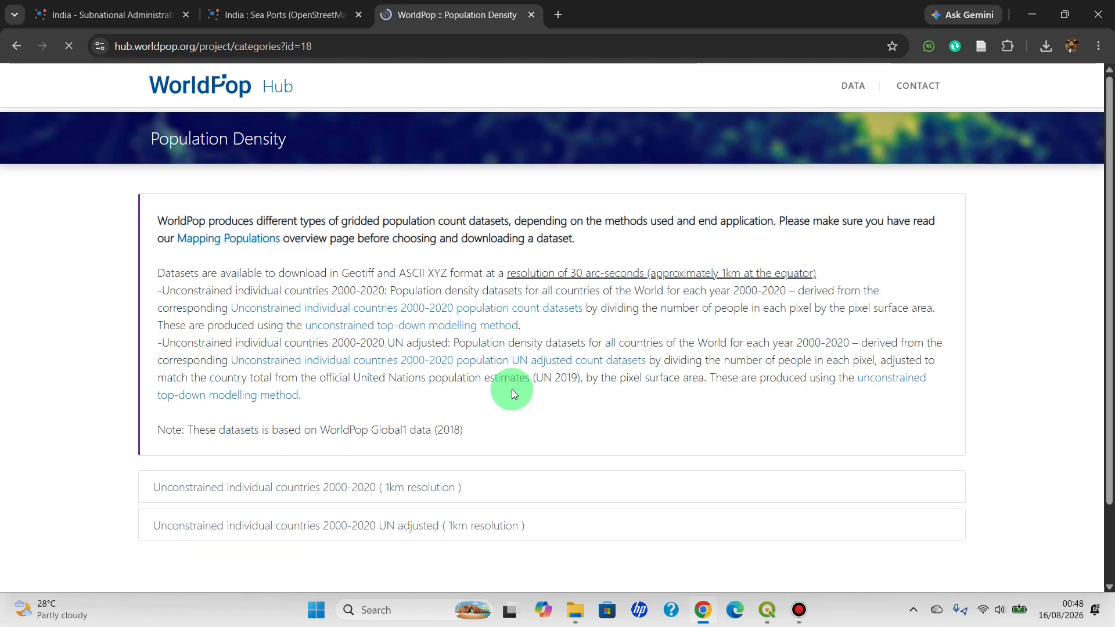
scroll(459, 389, "down", 1)
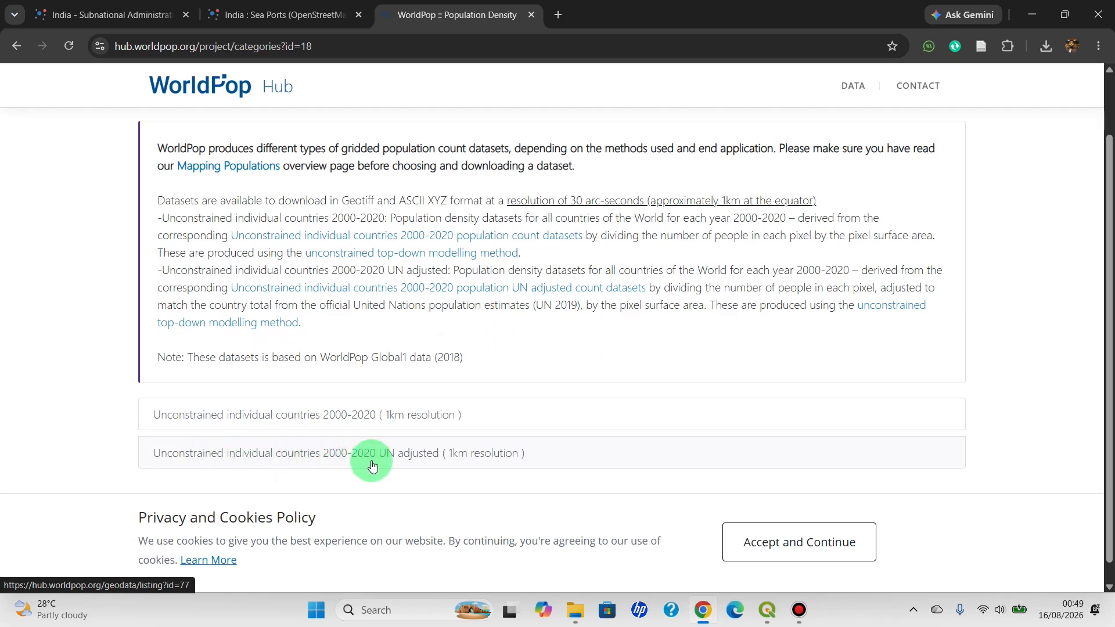
left_click(424, 462)
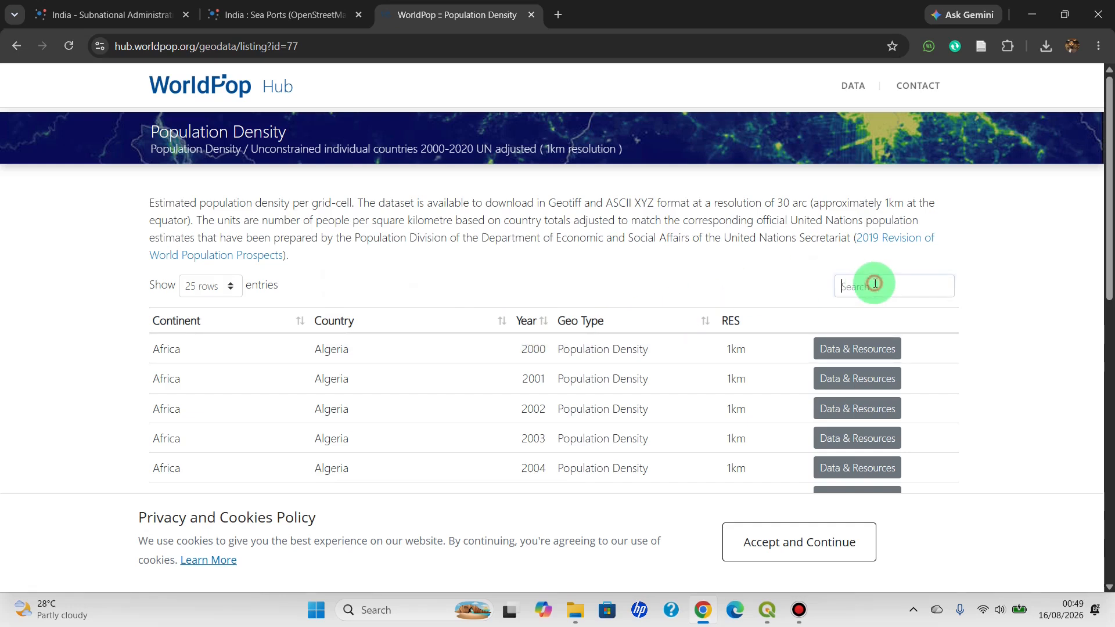
Filter the population density dataset list by "india" and locate the 2020 entry
left_click(875, 284)
type("in")
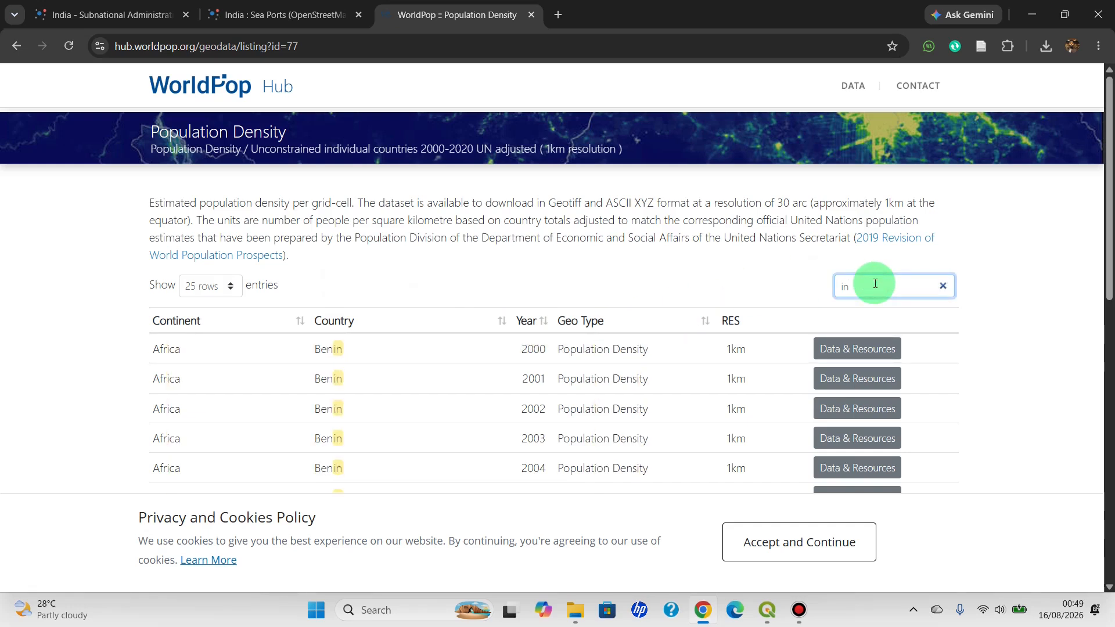
type("dia")
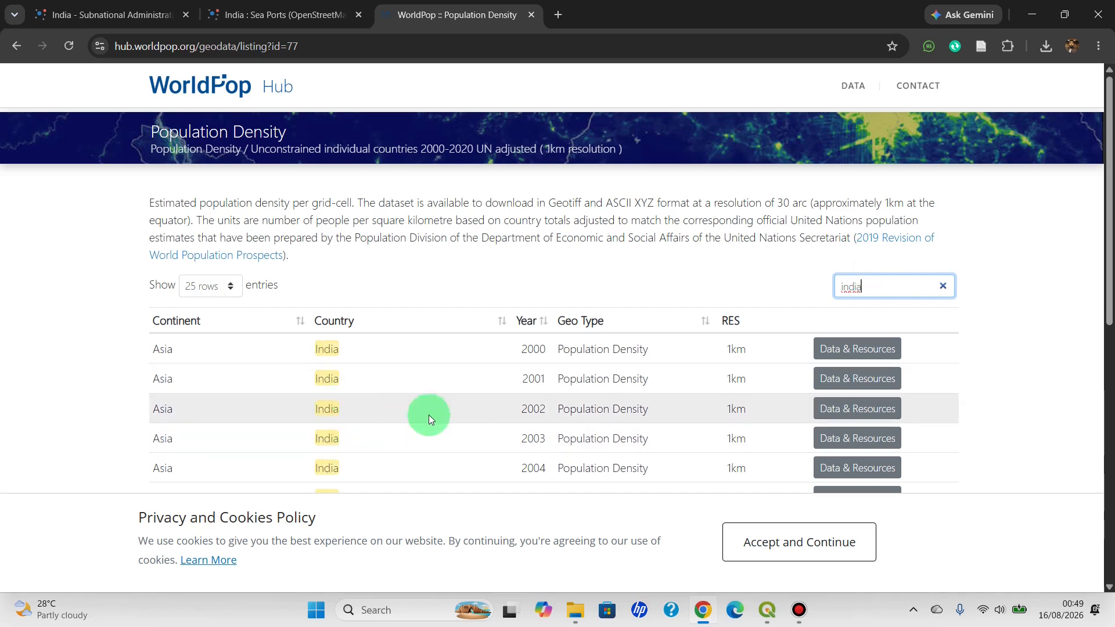
scroll(436, 413, "down", 3)
scroll(398, 382, "down", 7)
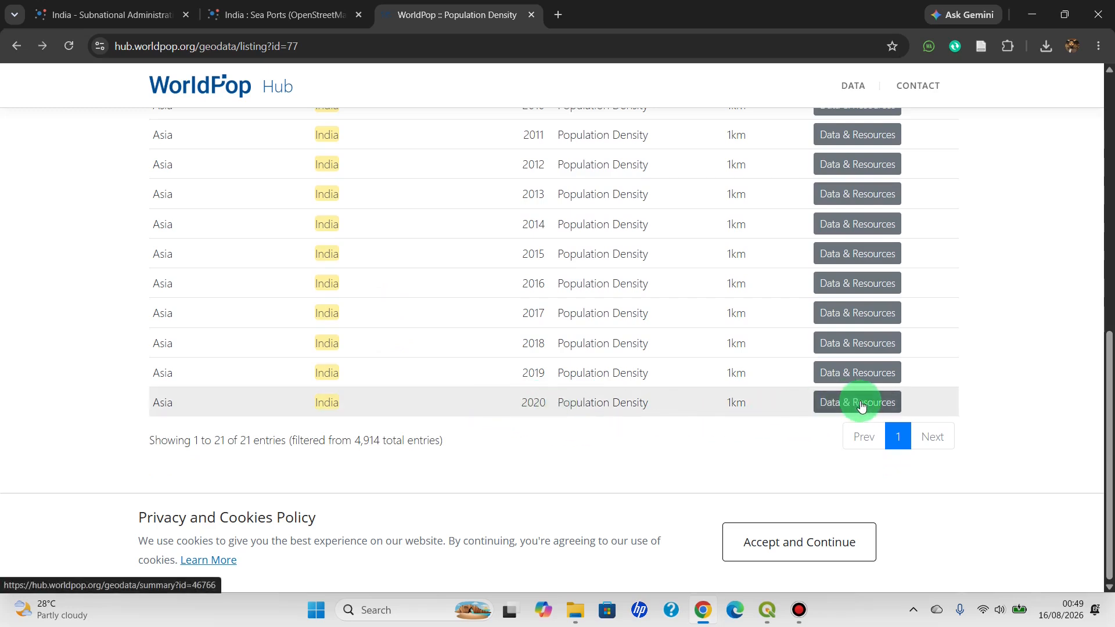
Open the India 2020 population density dataset page and download ind_pd_2020_1km_UNadj_ASCII_XYZ.zip
left_click(861, 403)
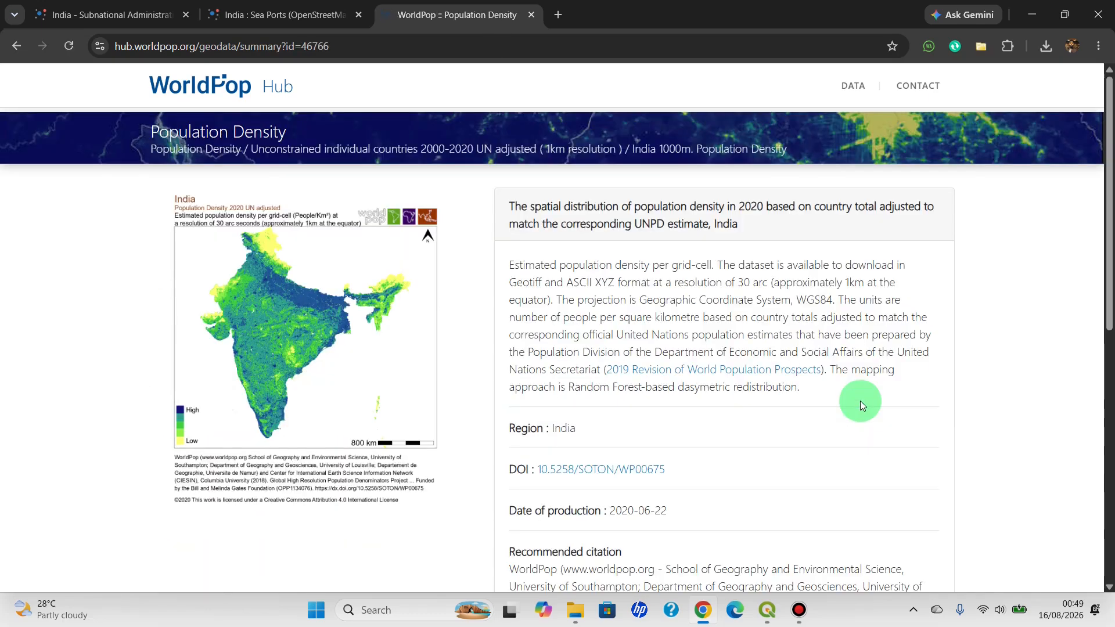
scroll(859, 401, "down", 6)
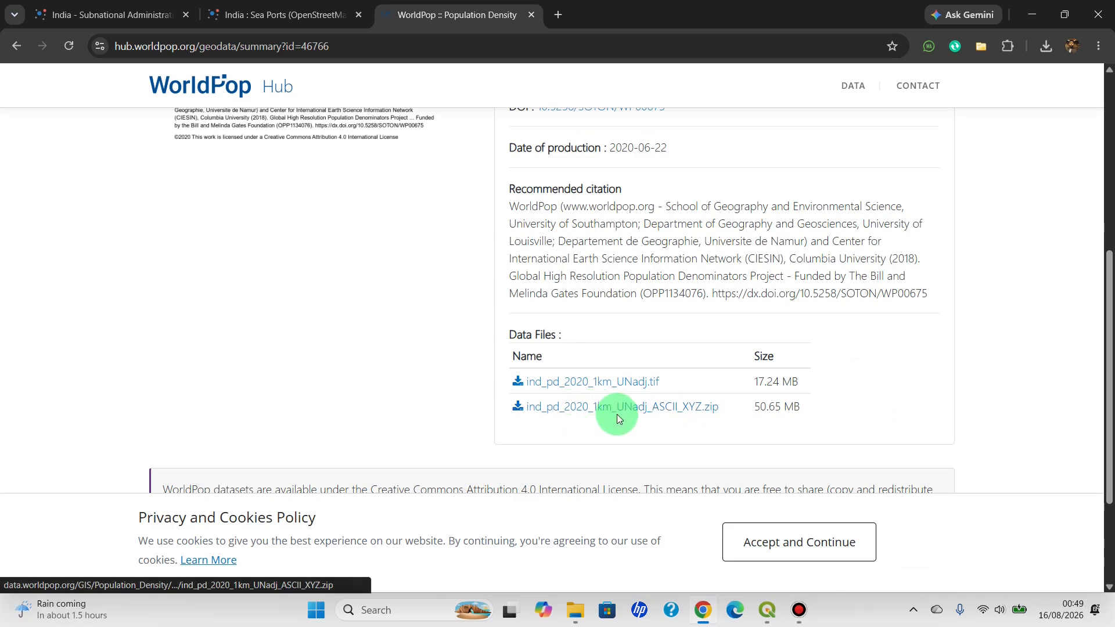
left_click(689, 411)
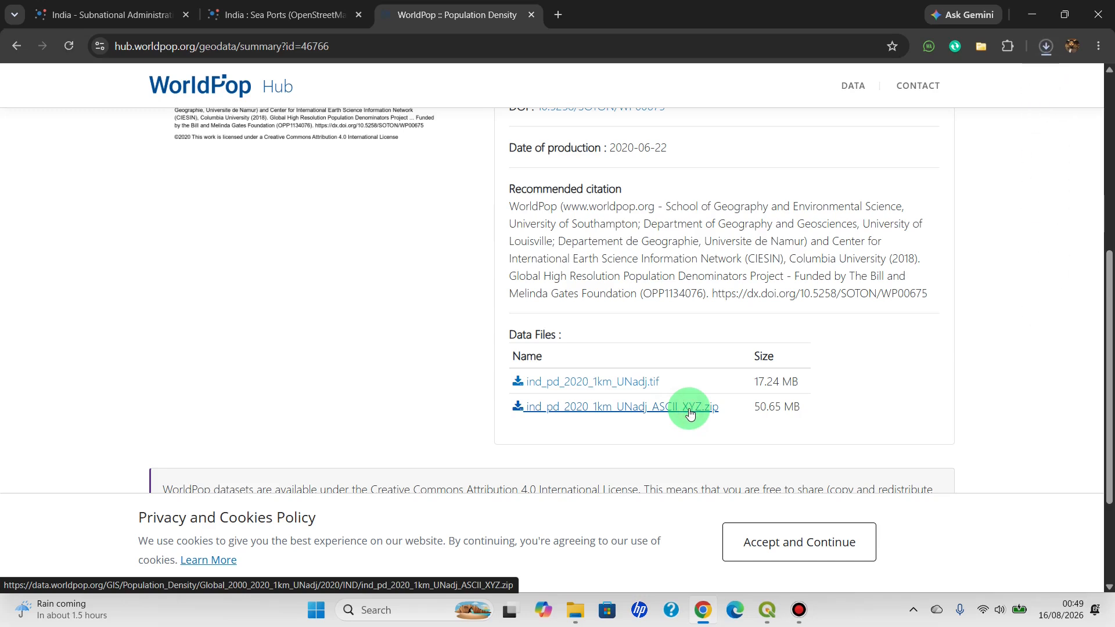
Show the downloaded population density archive in File Explorer and move it into the Project India folder
left_click(1046, 47)
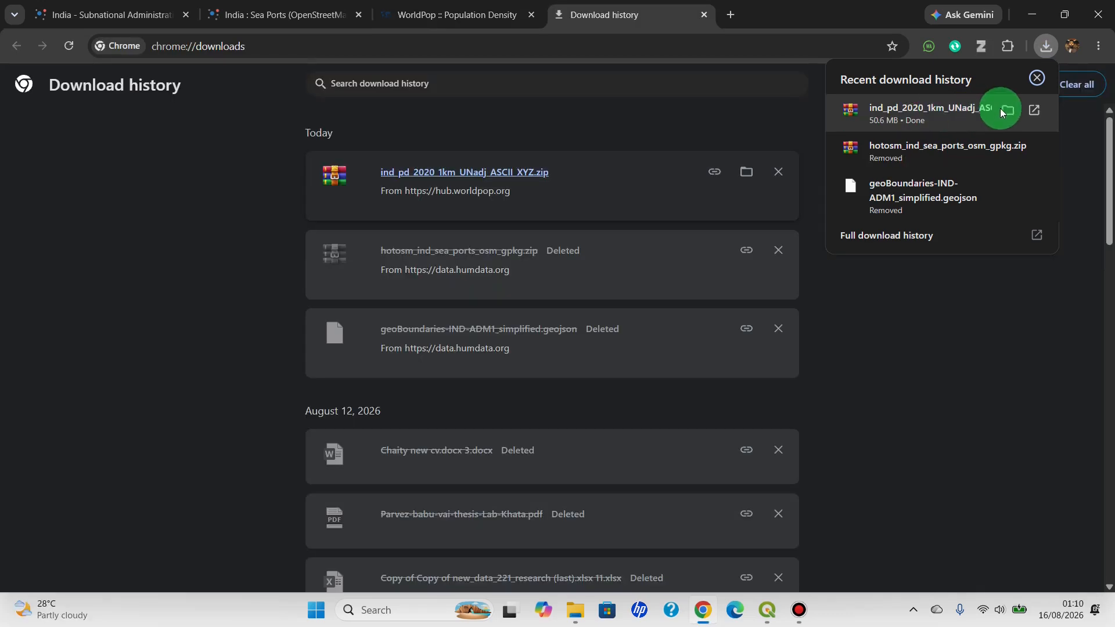
left_click(1001, 112)
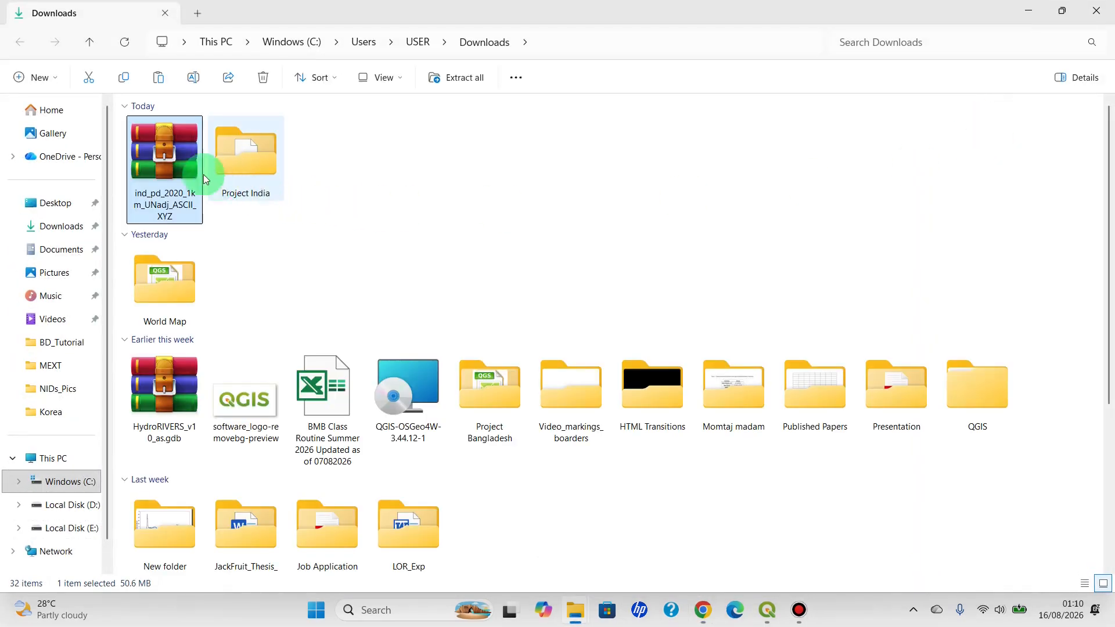
left_click_drag(157, 153, 235, 165)
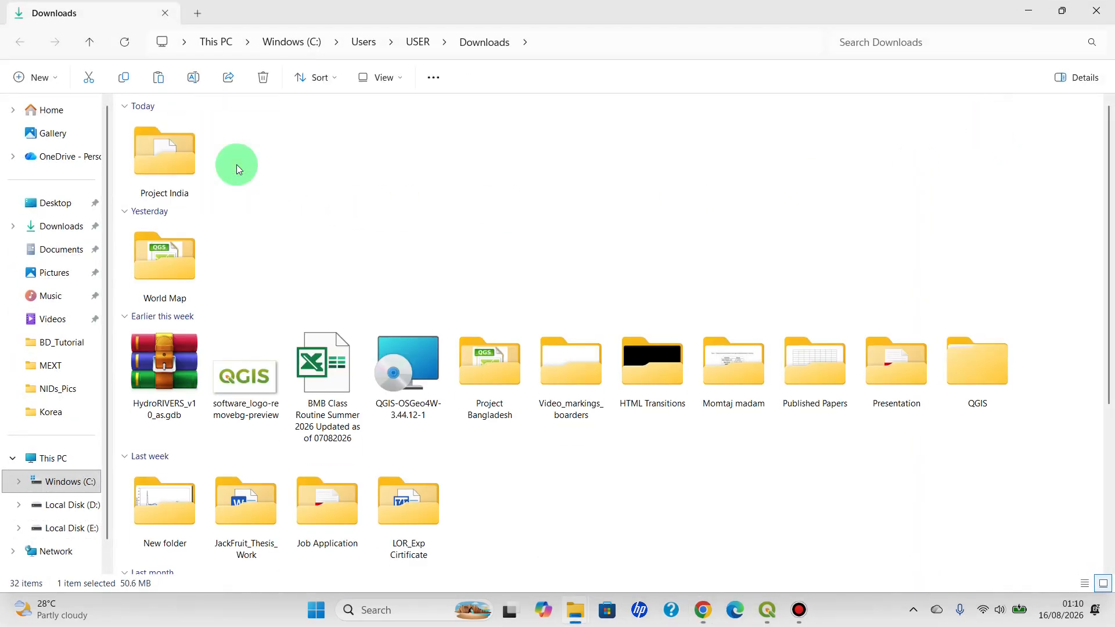
Create a new folder named "Population density" inside the Project India folder
double_click(173, 155)
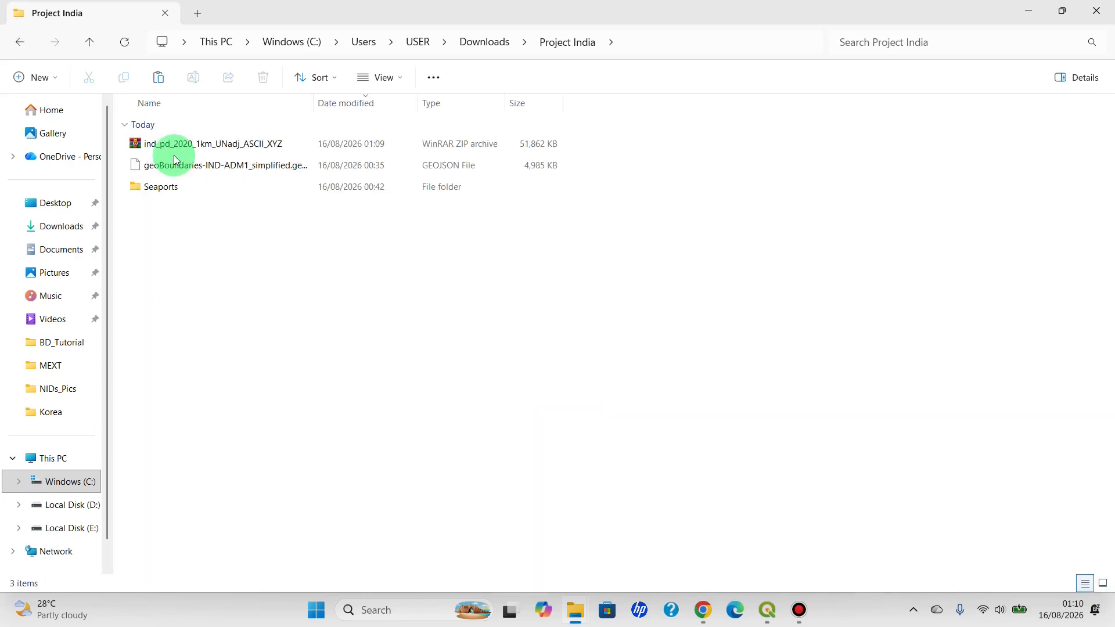
left_click(43, 81)
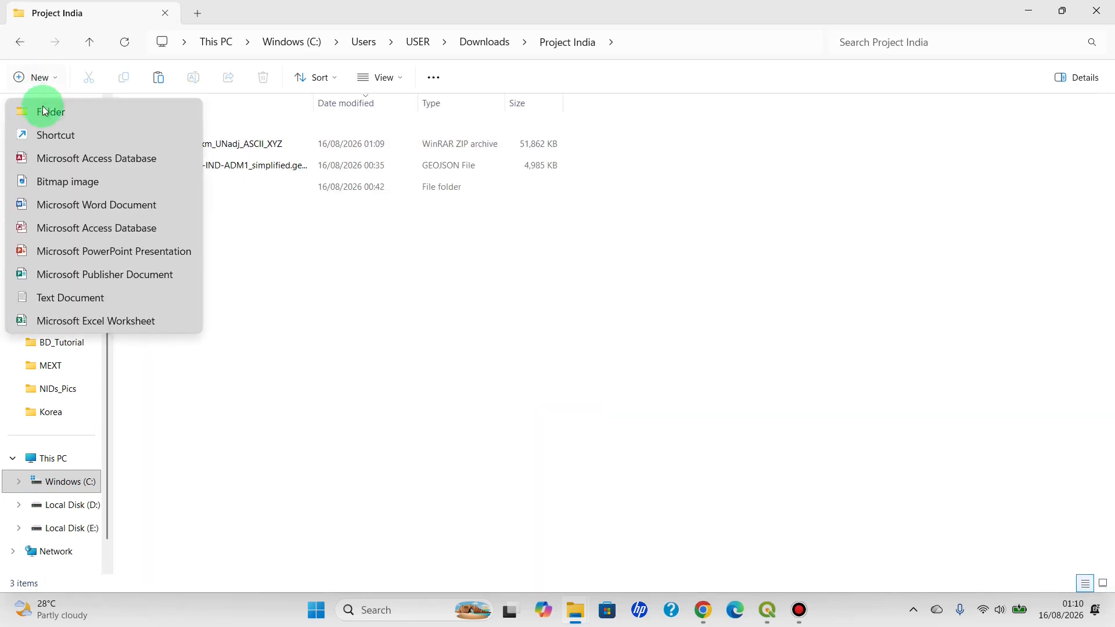
left_click(44, 111)
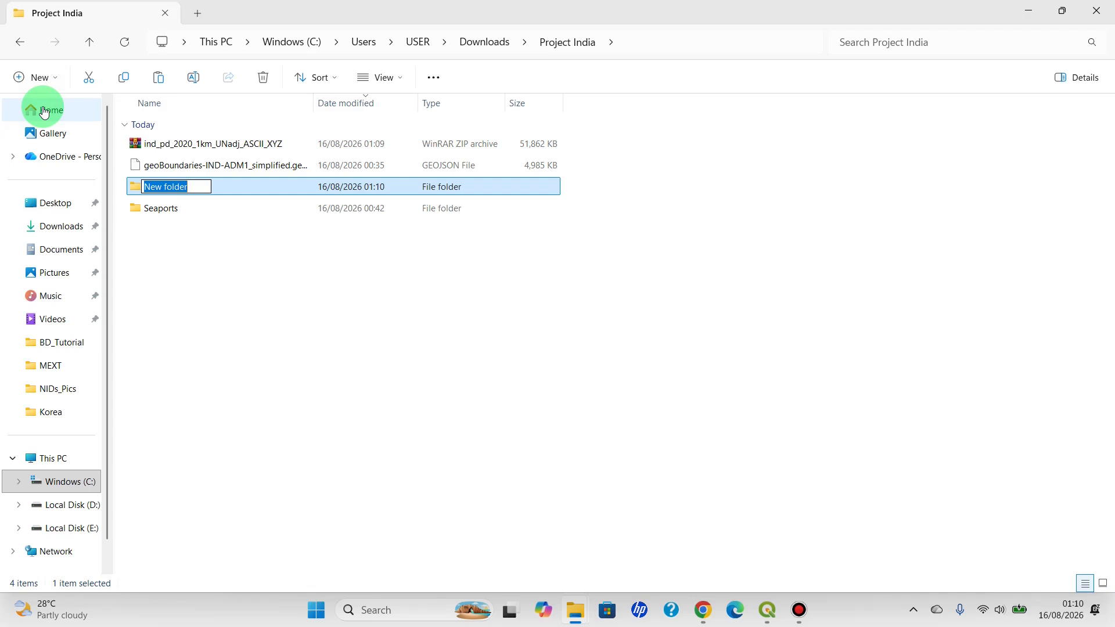
key("BackSpace")
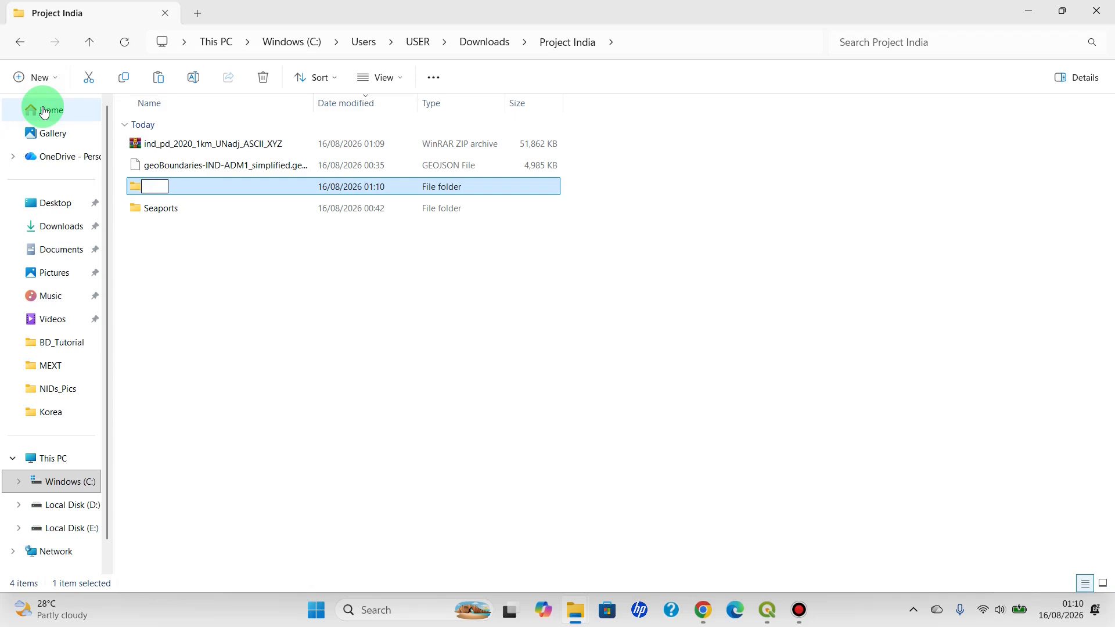
type("Population densit")
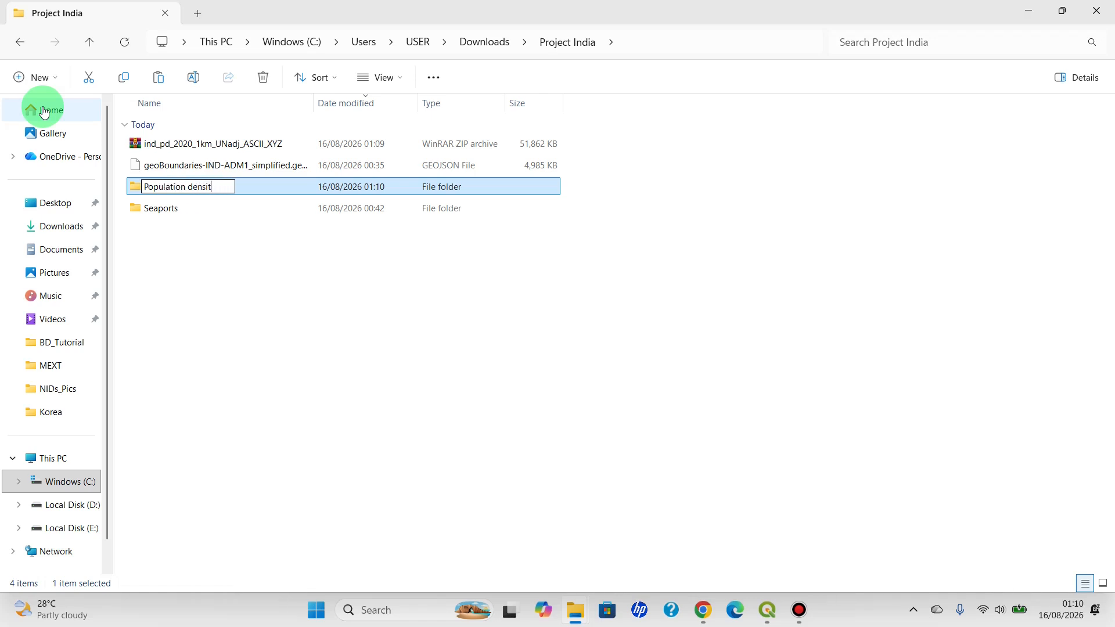
type("y")
key("Return")
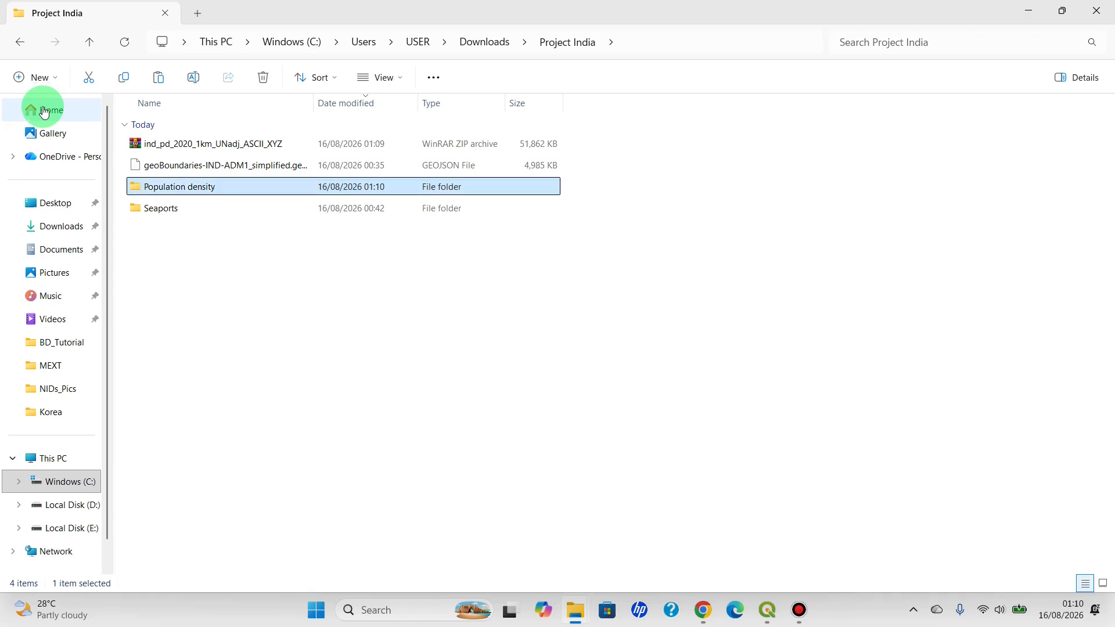
Move the ind_pd_2020_1km_UNadj_ASCII_XYZ archive into the Population density folder and extract it there
left_click_drag(137, 144, 178, 189)
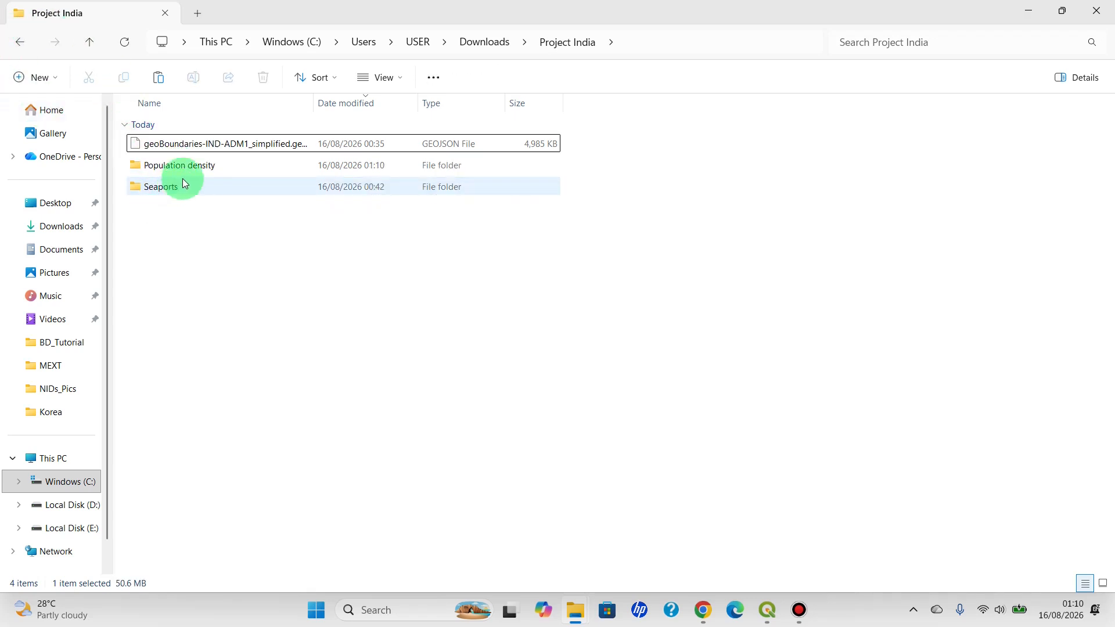
double_click(169, 169)
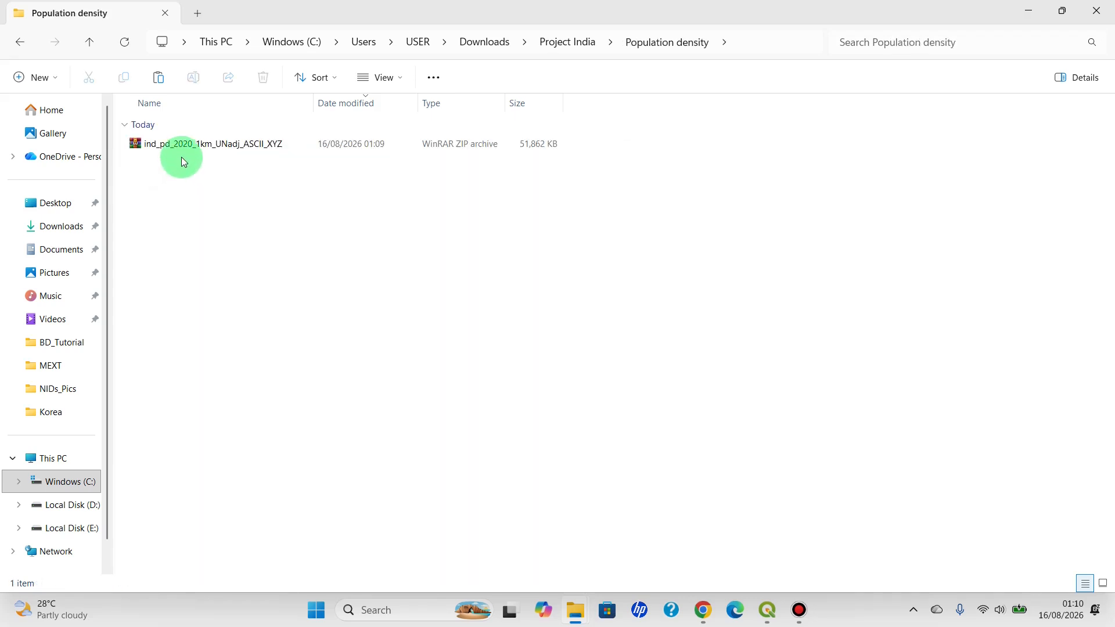
right_click(177, 150)
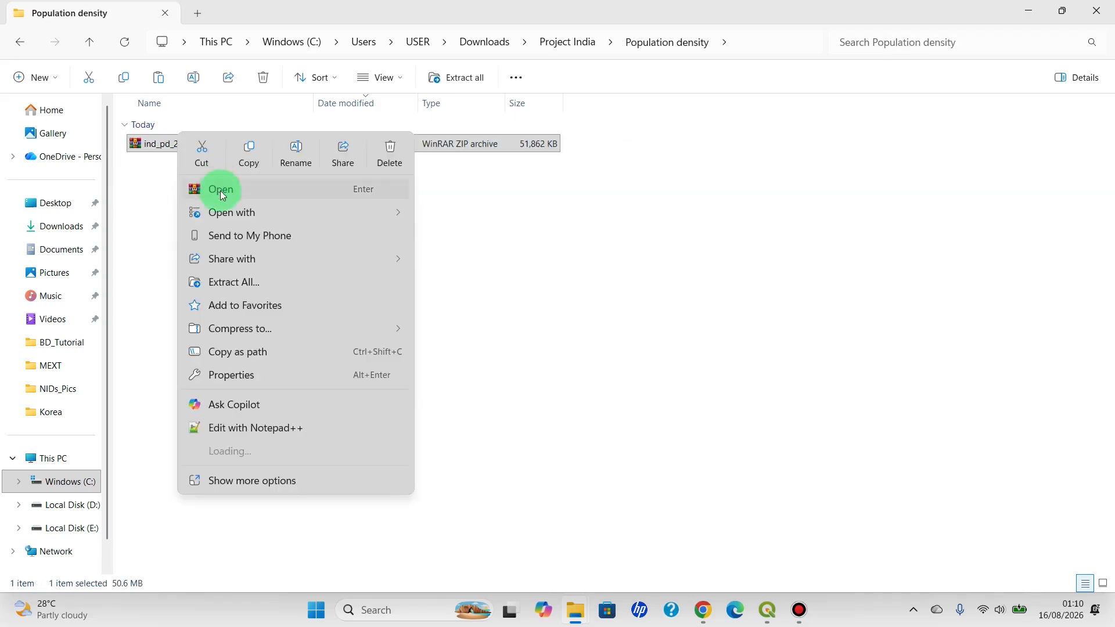
left_click(240, 287)
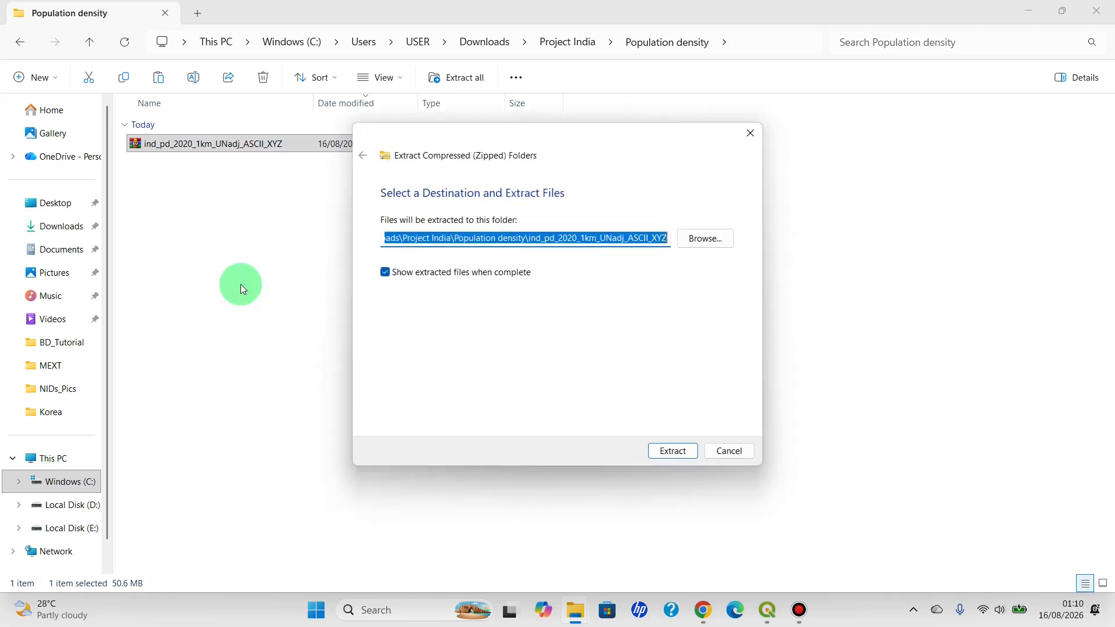
left_click(666, 452)
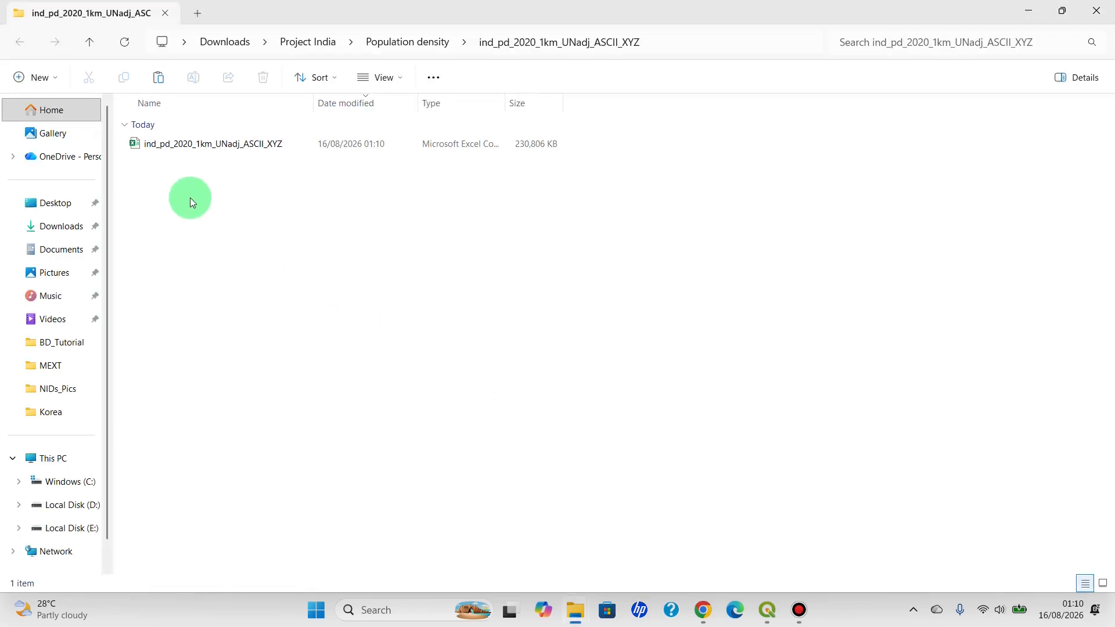
Add the extracted ind_pd_2020_1km_UNadj_ASCII_XYZ CSV to the QGIS project, choosing its raster item as the layer
left_click_drag(235, 144, 61, 408)
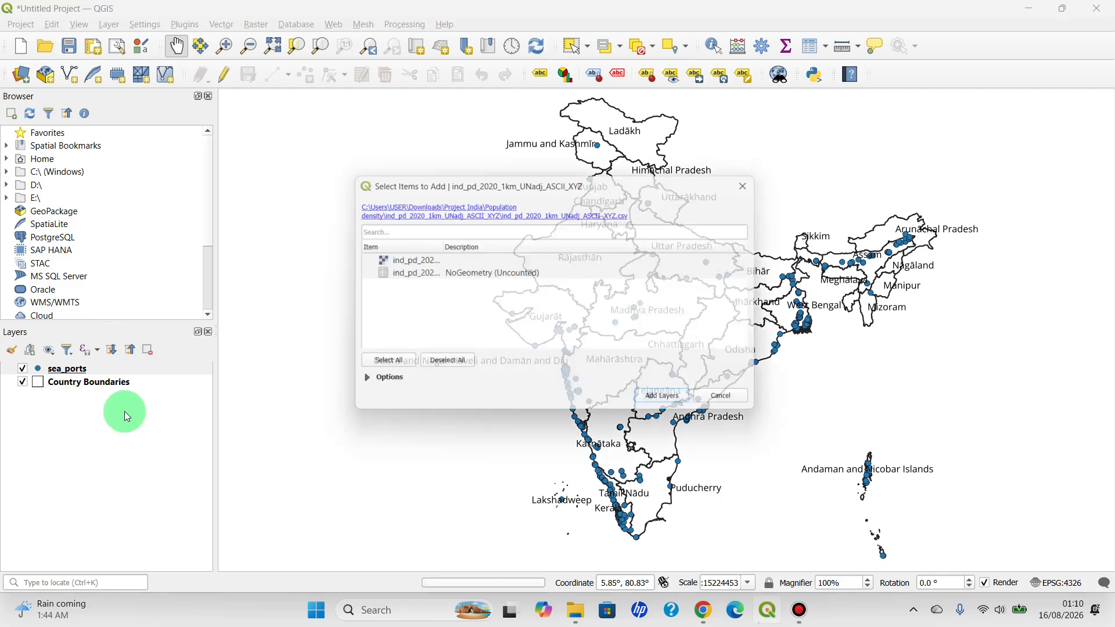
left_click(421, 259)
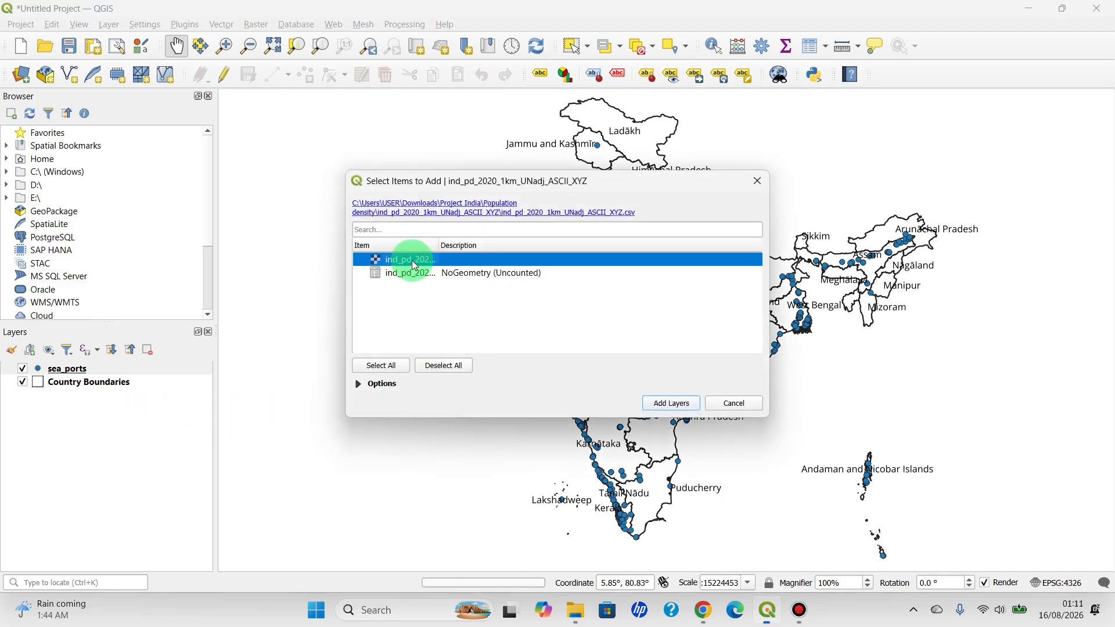
left_click(672, 403)
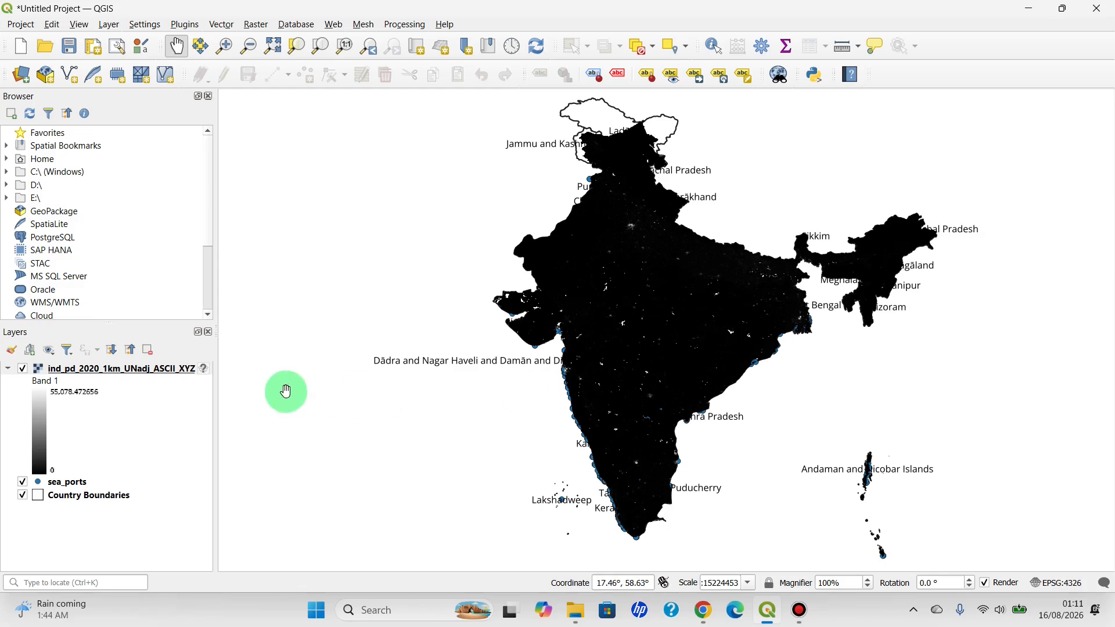
Rename the new raster layer as "Population Density"
right_click(106, 380)
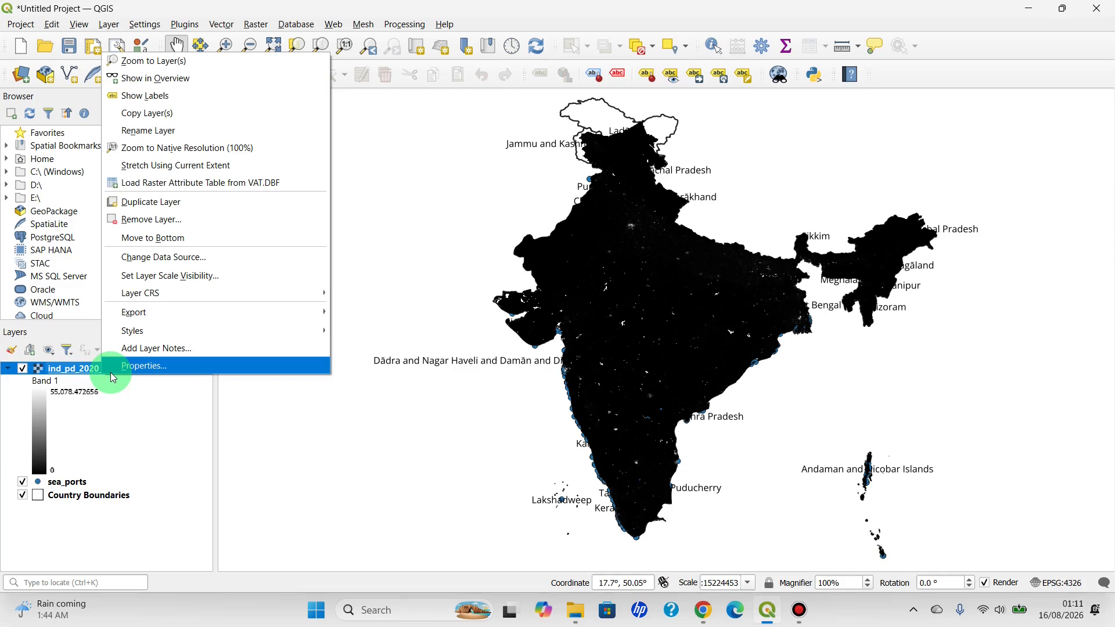
left_click(144, 135)
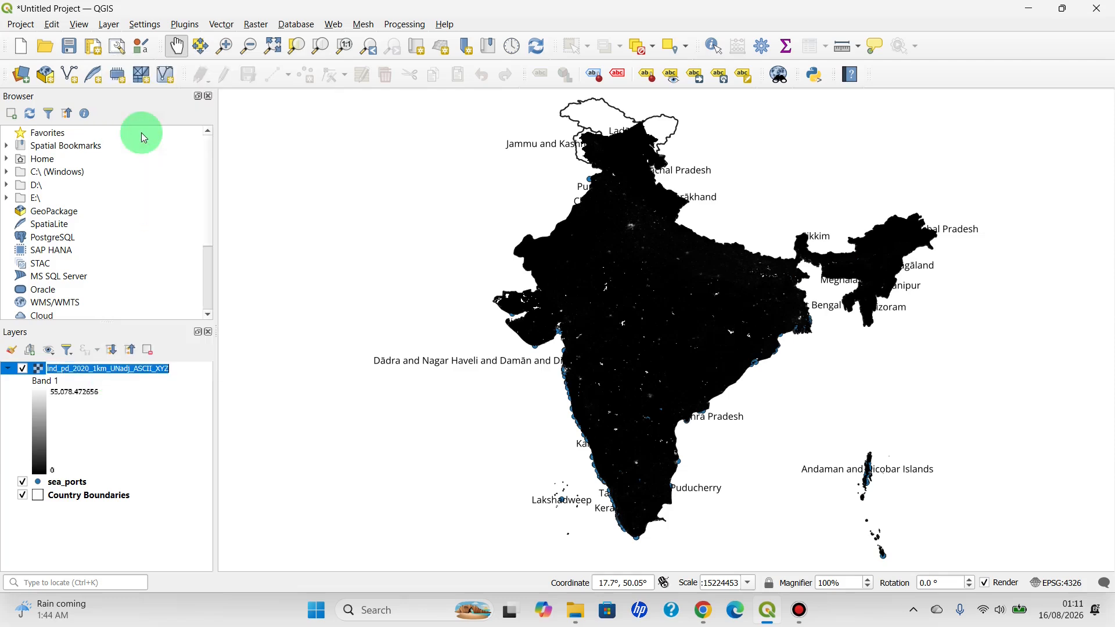
key("BackSpace")
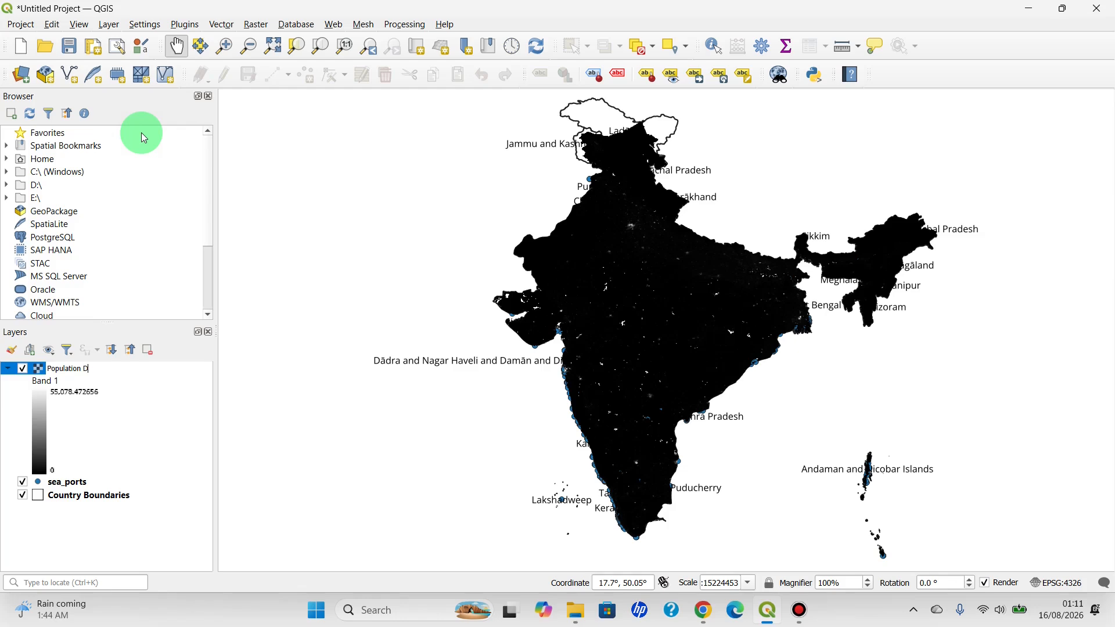
key("Return")
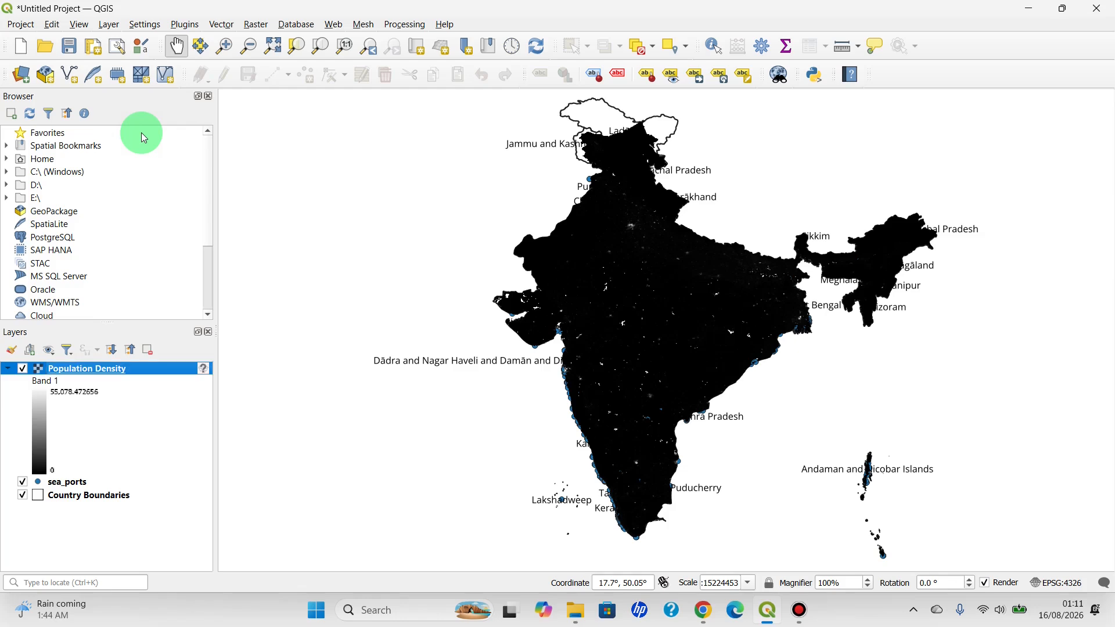
Open the Population Density layer's symbology and set its render type to Singleband pseudocolor
right_click(81, 371)
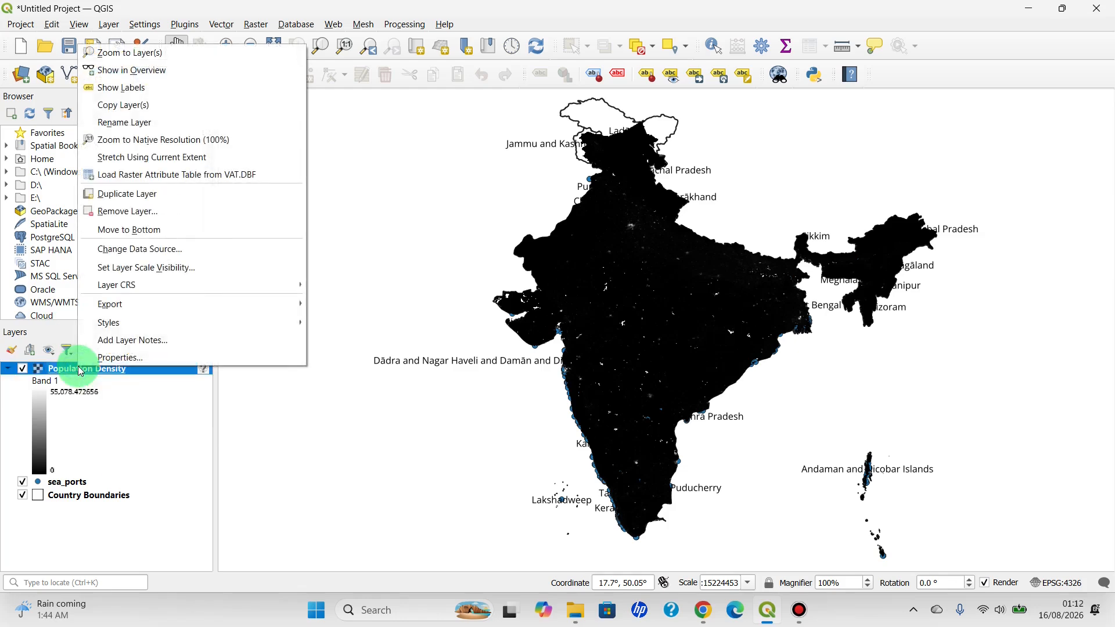
left_click(130, 363)
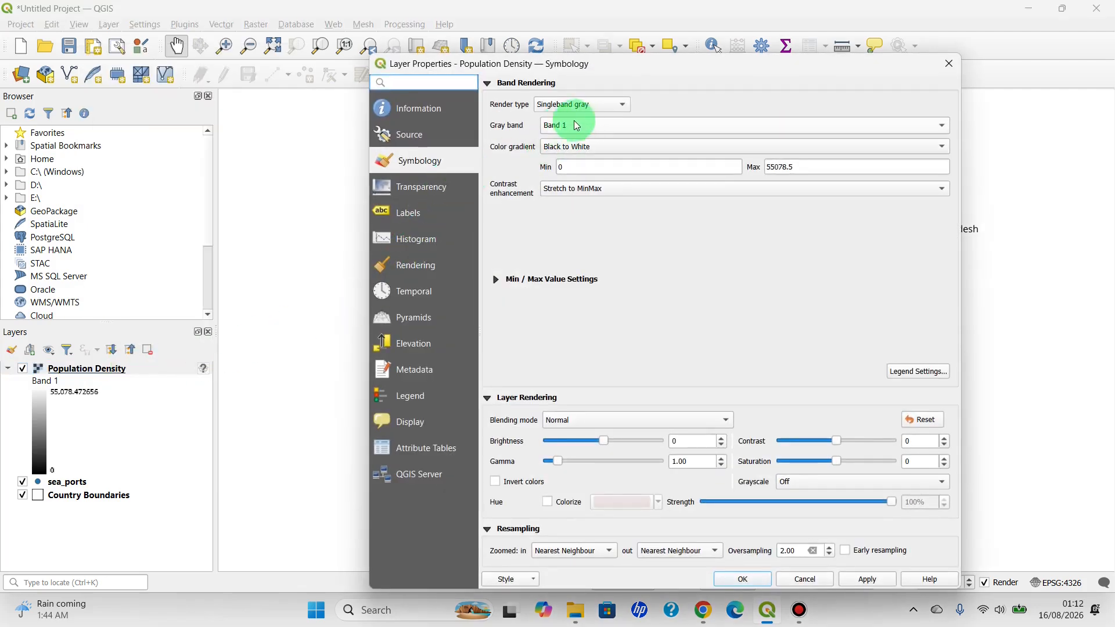
left_click(423, 164)
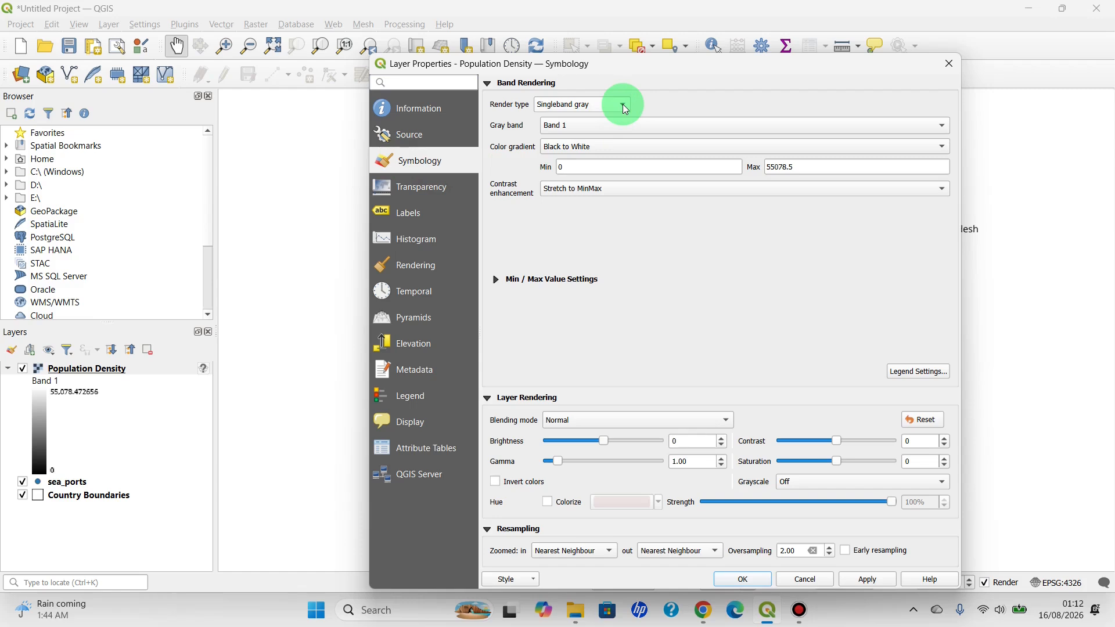
left_click(605, 105)
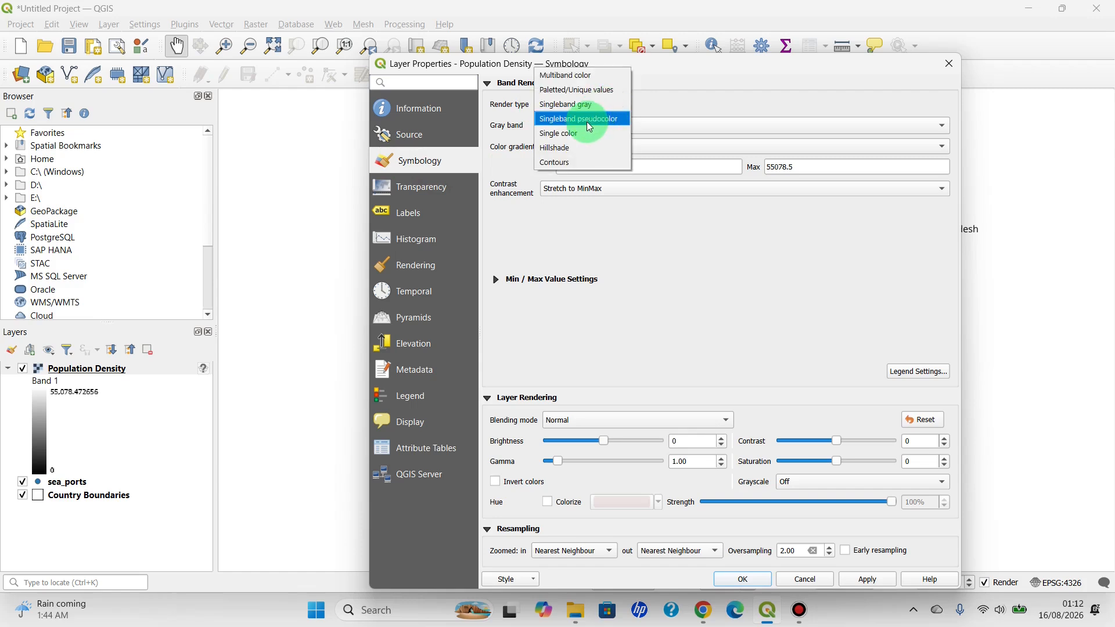
left_click(589, 120)
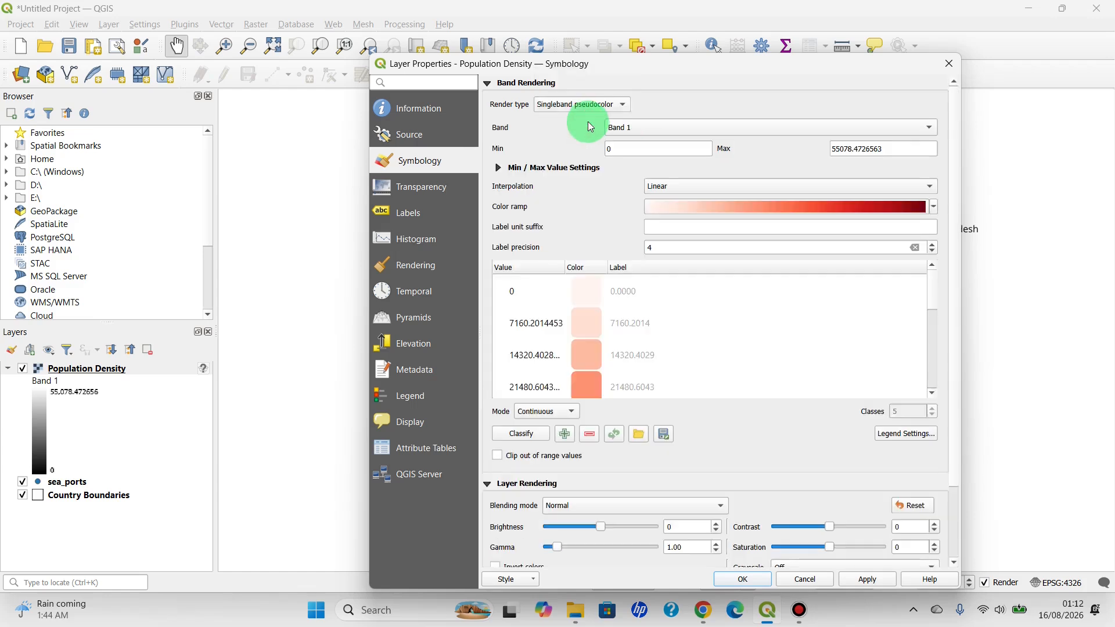
Set the min/max values to a cumulative count cut of 2.0–98.0 % and choose the Reds color ramp
left_click(498, 169)
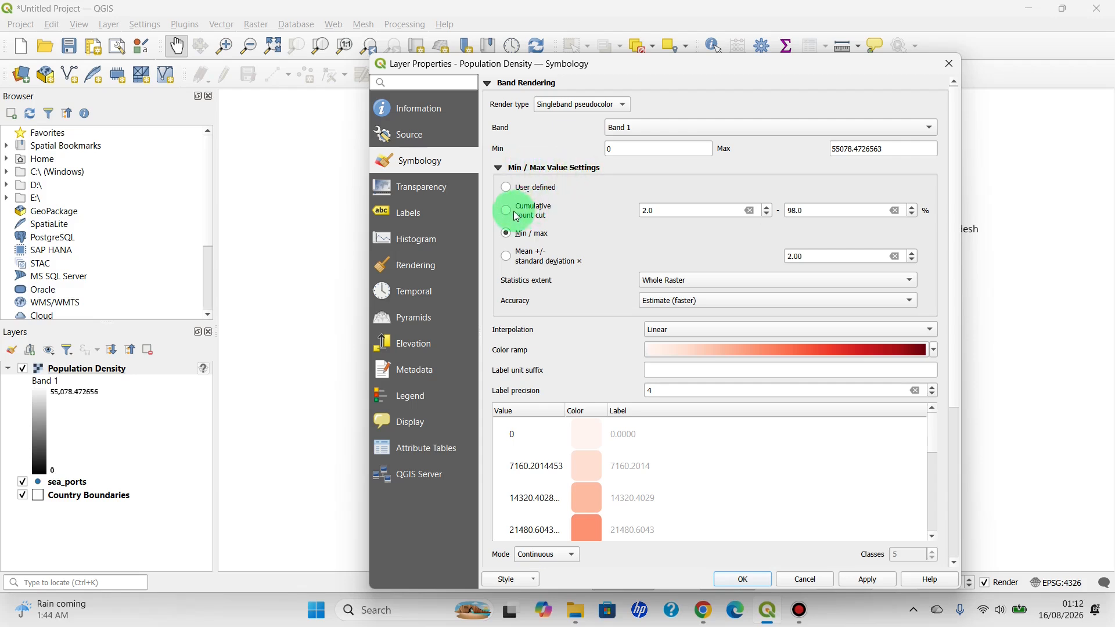
left_click(538, 213)
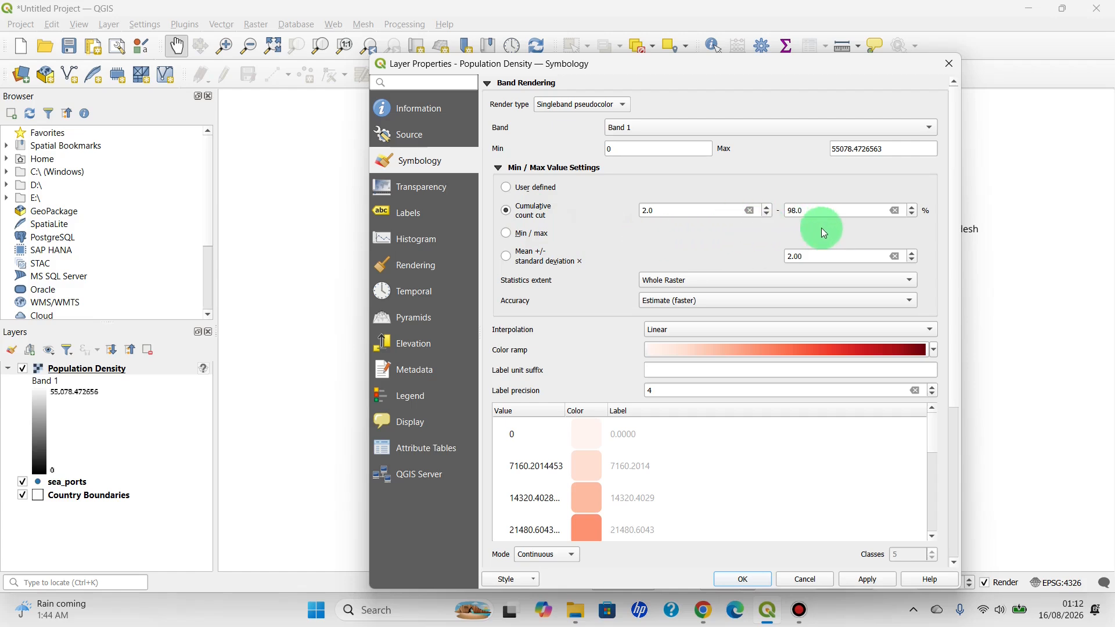
left_click(935, 350)
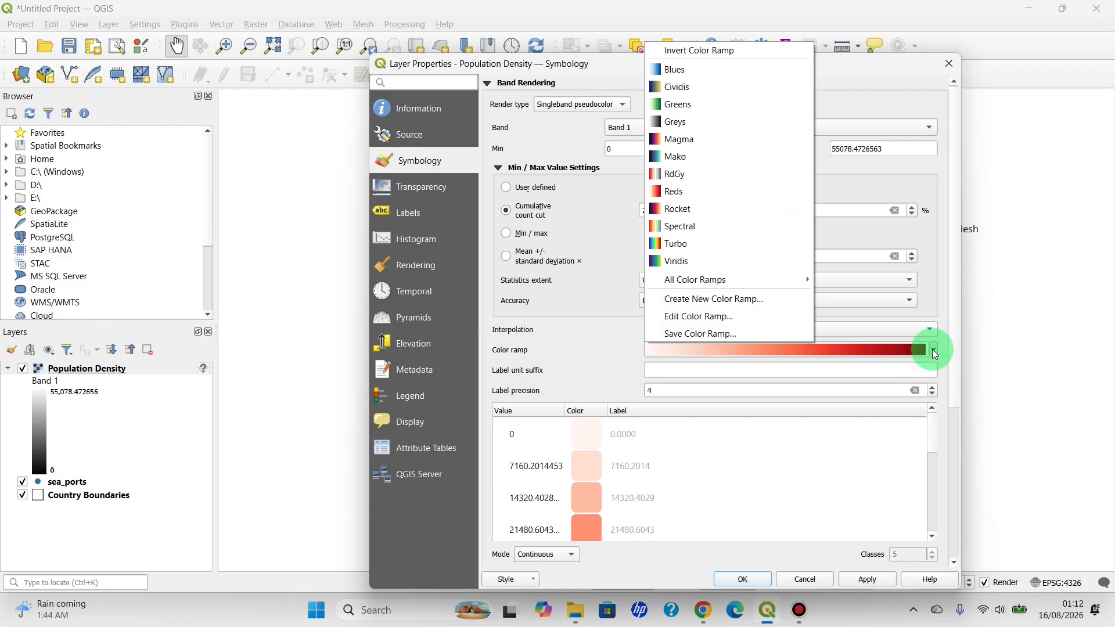
left_click(673, 191)
Classify the Population Density values in Continuous mode and apply the symbology to the layer
scroll(568, 499, "down", 2)
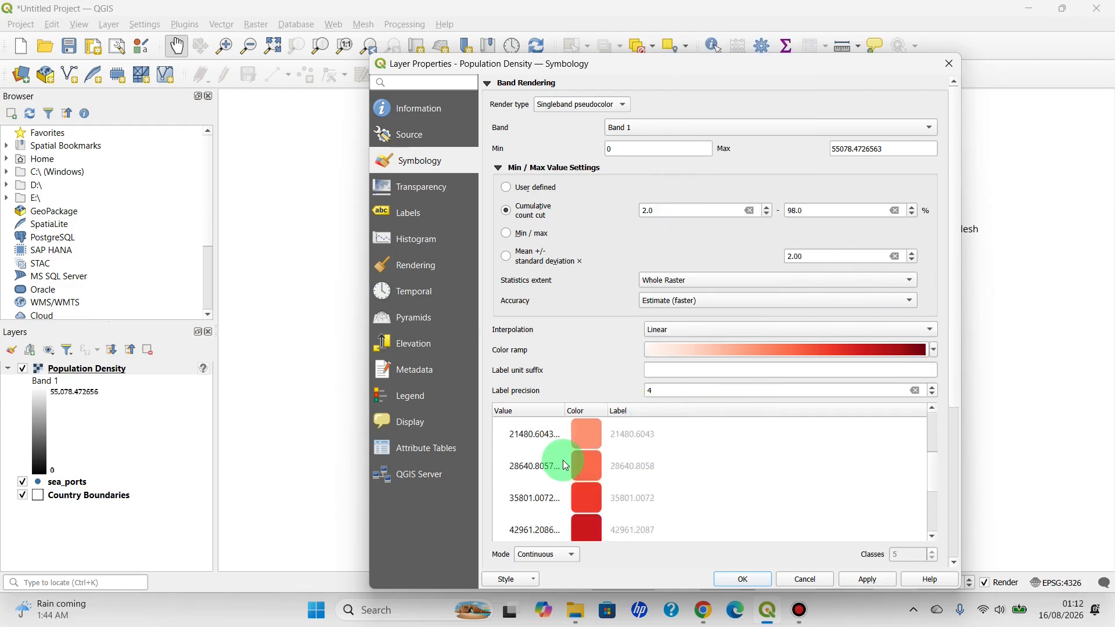
scroll(566, 464, "down", 3)
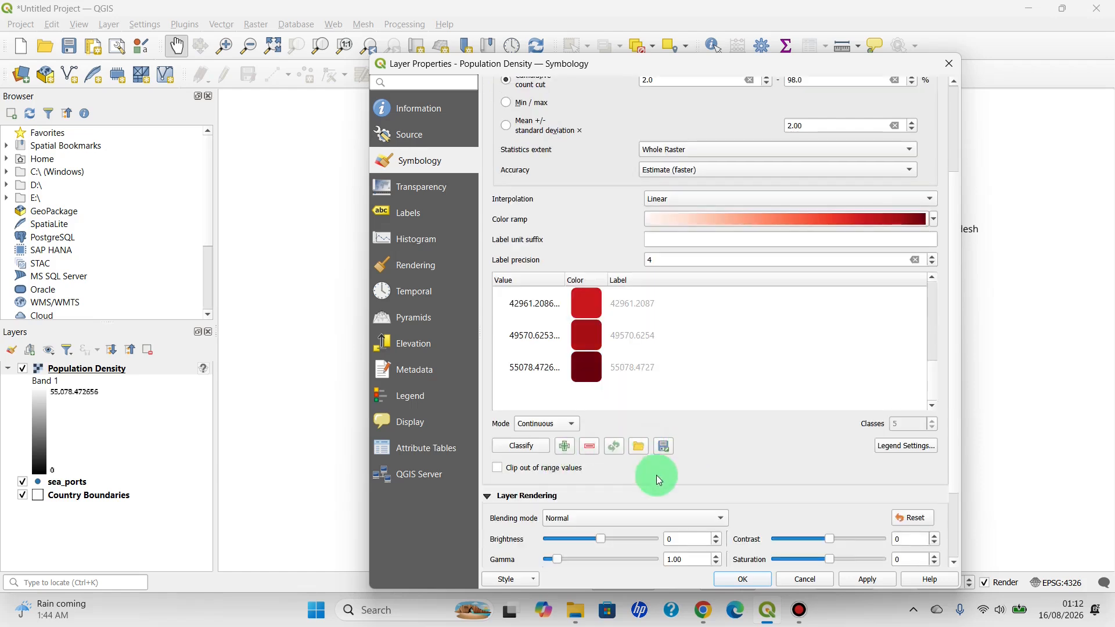
left_click(531, 456)
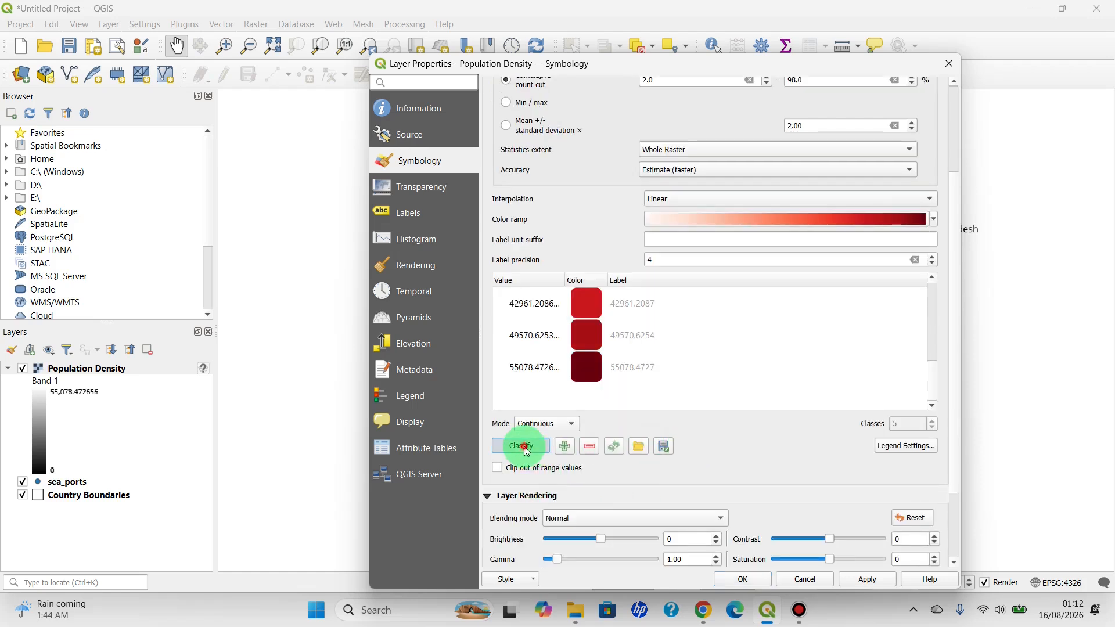
left_click(876, 583)
left_click(742, 579)
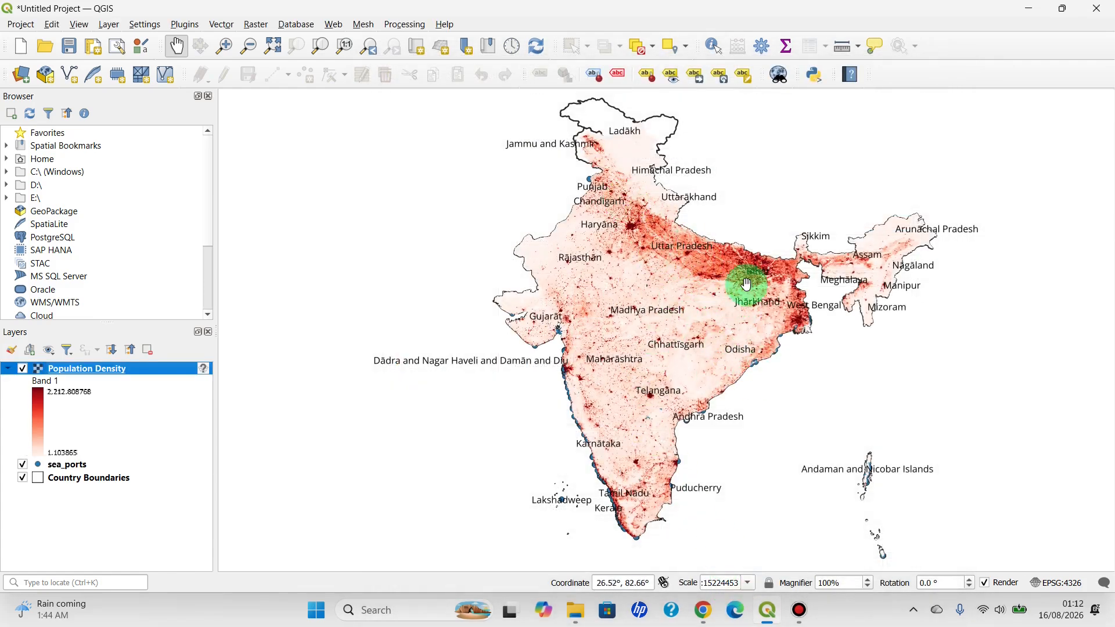
Lower the Population Density layer's global opacity to 31.1 % and apply the transparency setting
right_click(116, 372)
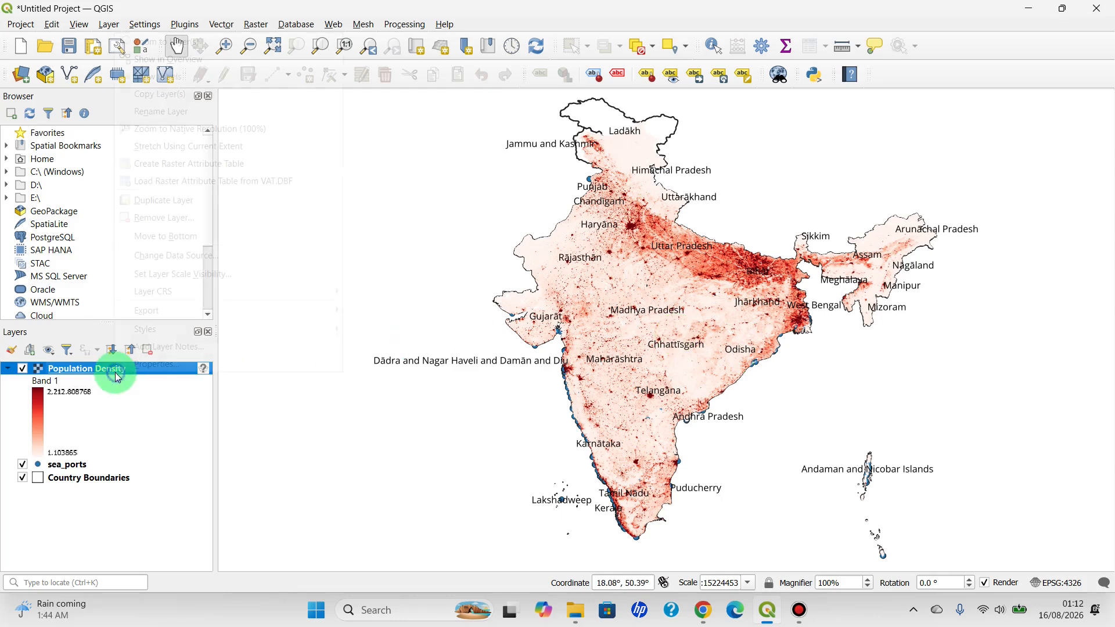
left_click(147, 368)
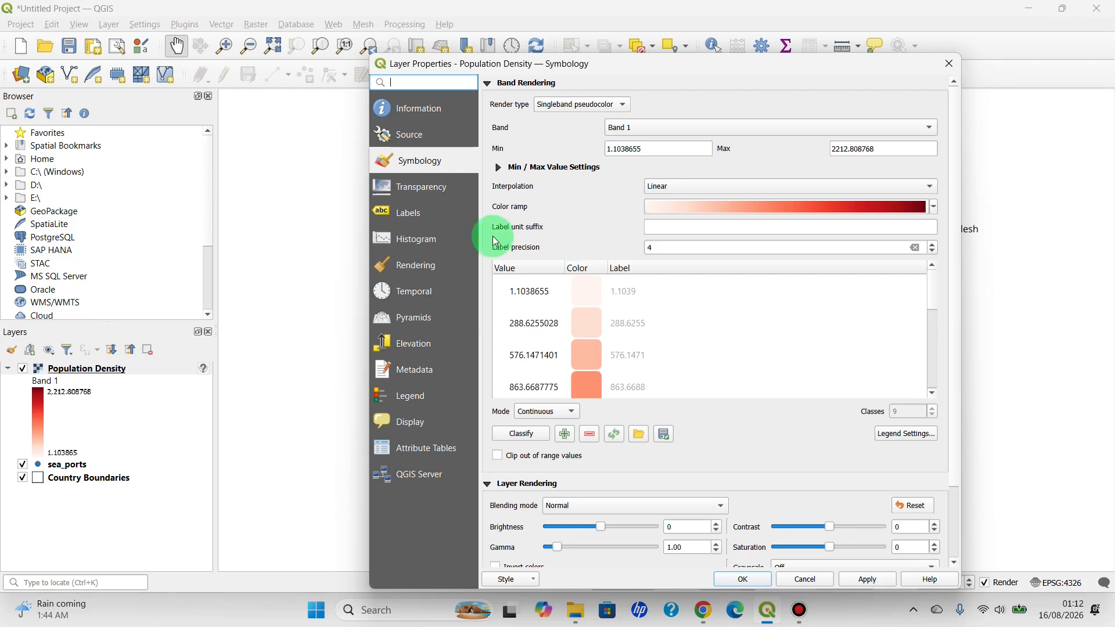
left_click(414, 187)
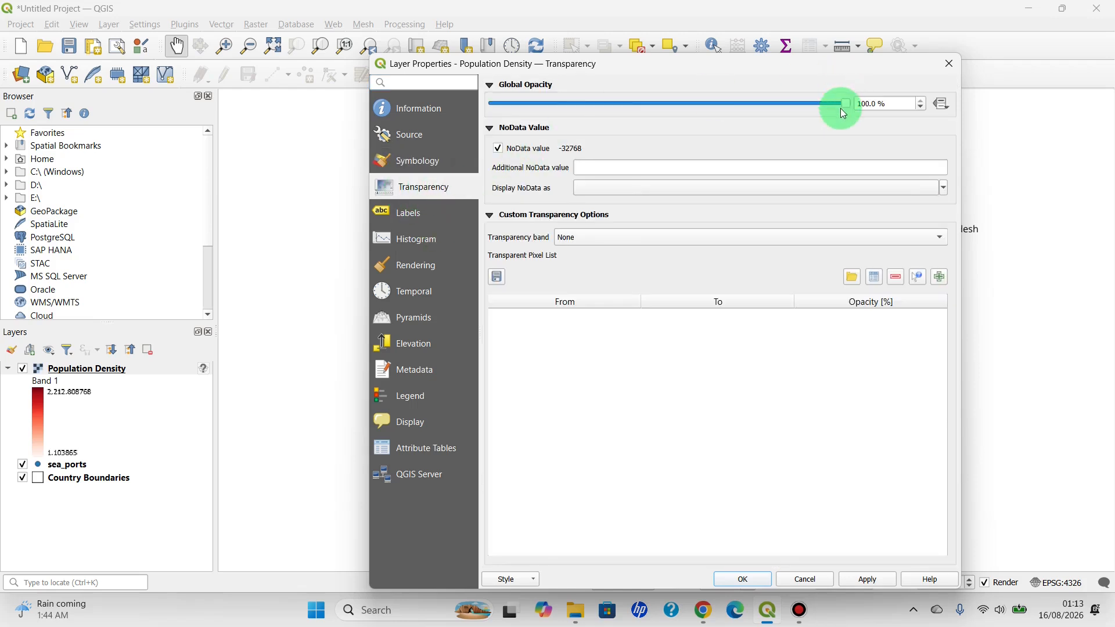
left_click_drag(841, 108, 683, 113)
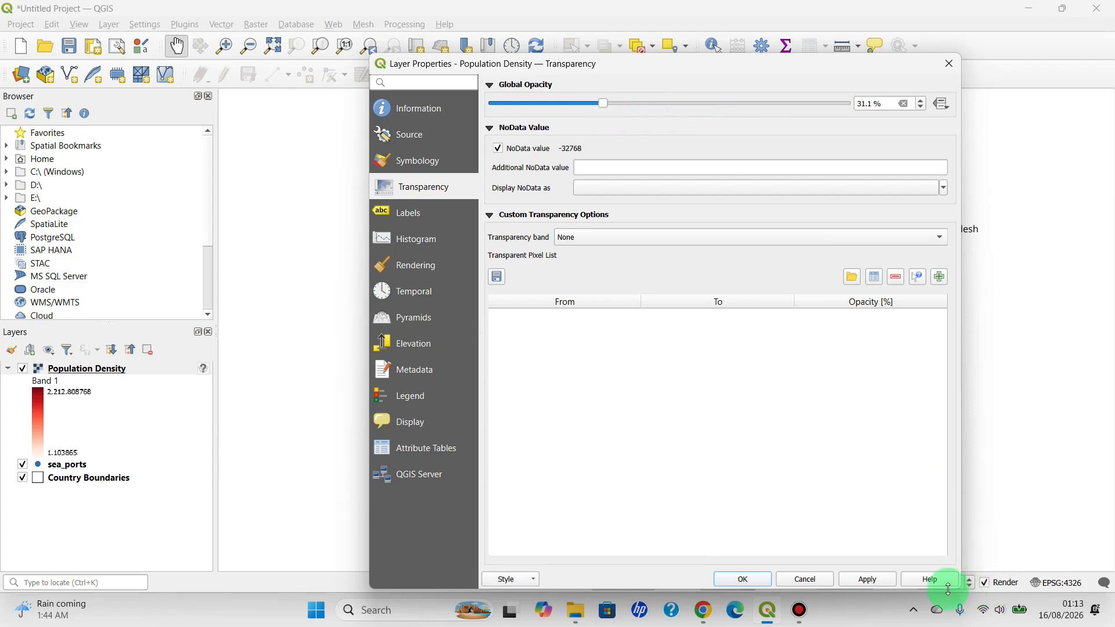
left_click(869, 579)
left_click(740, 578)
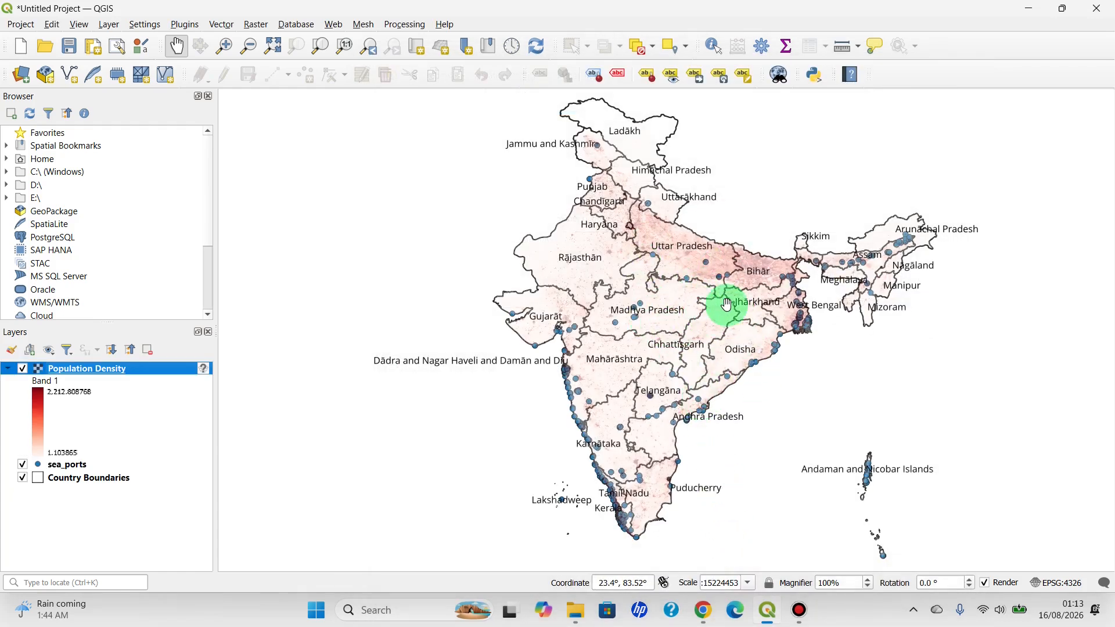
Change the Population Density layer's global opacity to 50.6 % and apply it
right_click(87, 368)
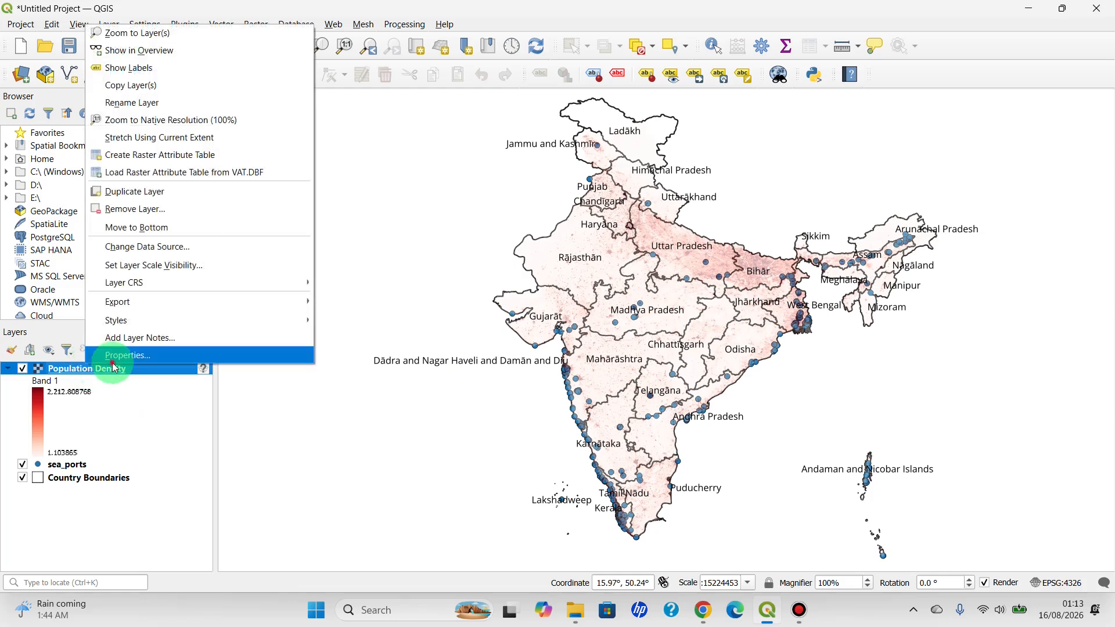
left_click(114, 360)
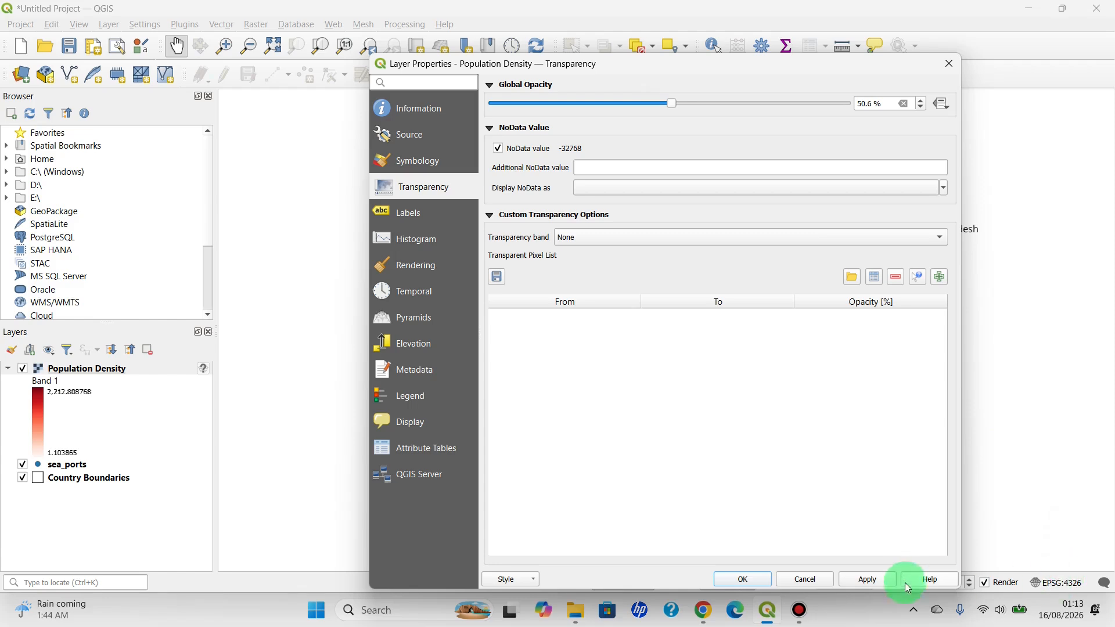
left_click(865, 581)
left_click(742, 579)
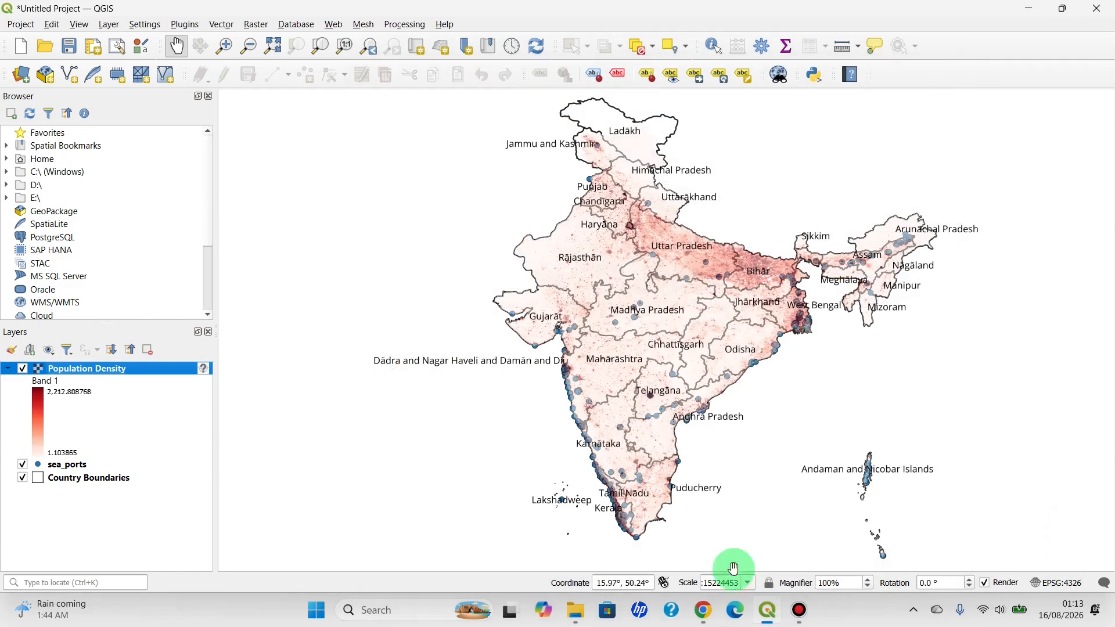
left_click(726, 390)
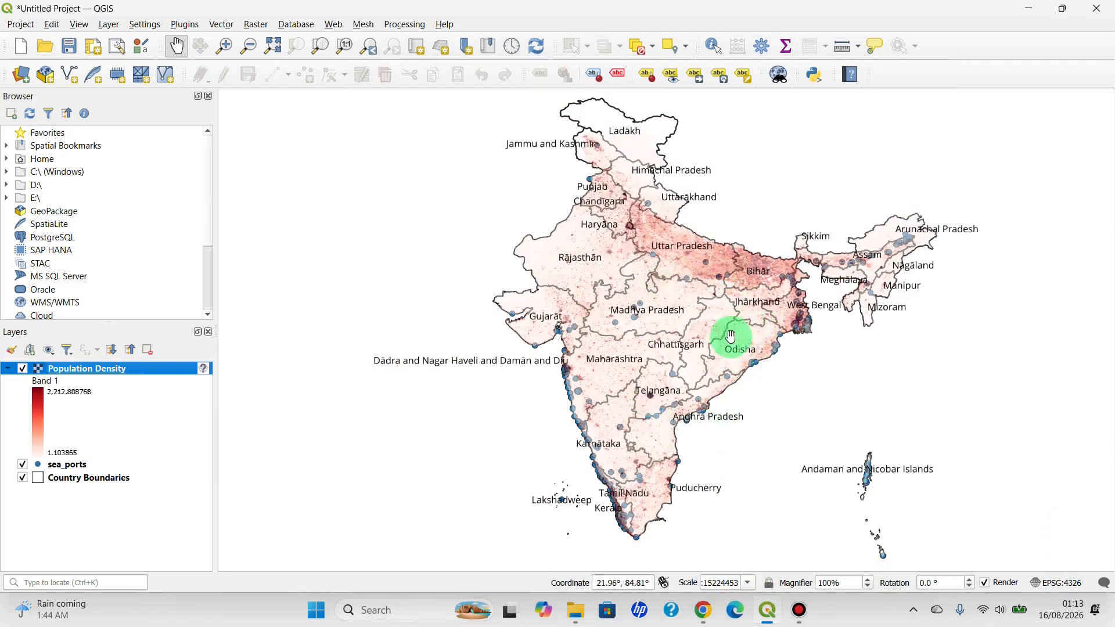
Set the Population Density layer's global opacity to 60.7 % and accept the layer properties
right_click(127, 371)
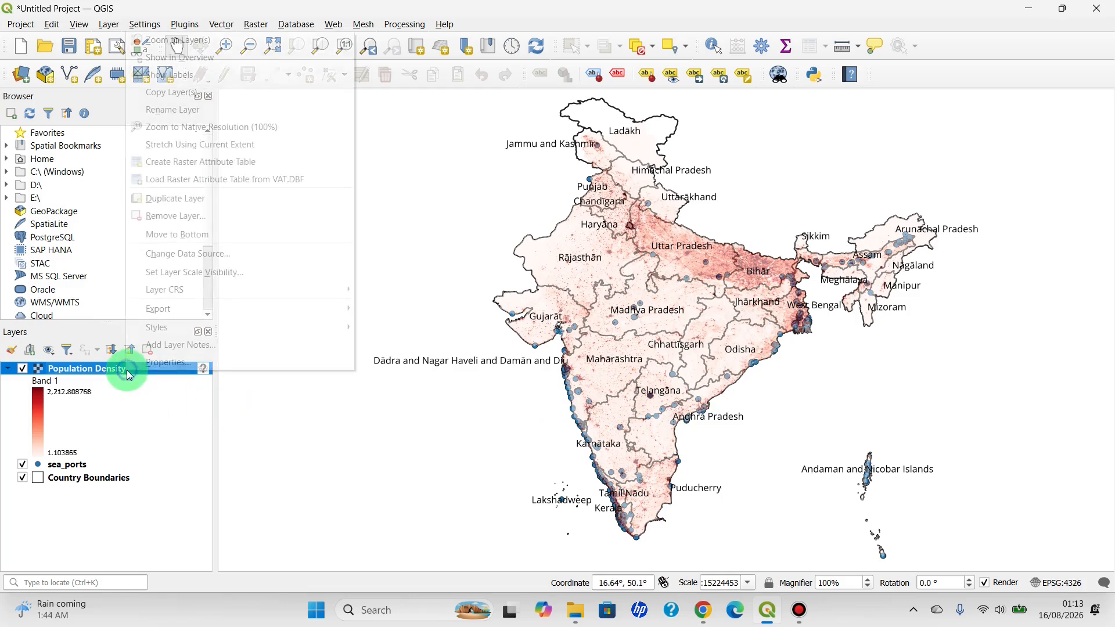
left_click(168, 360)
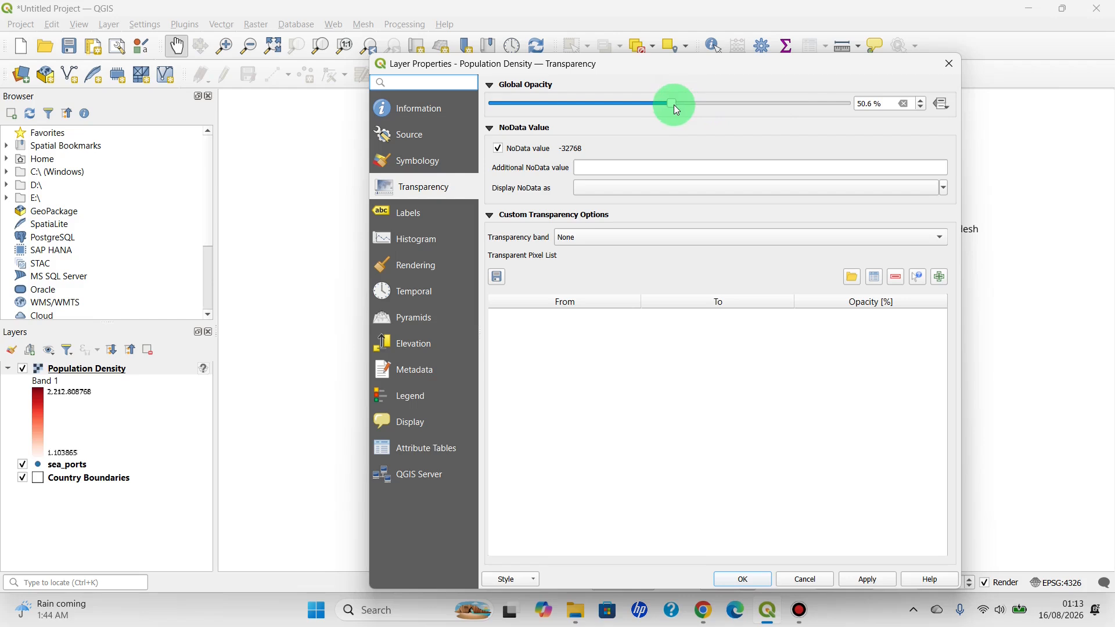
left_click_drag(685, 105, 701, 103)
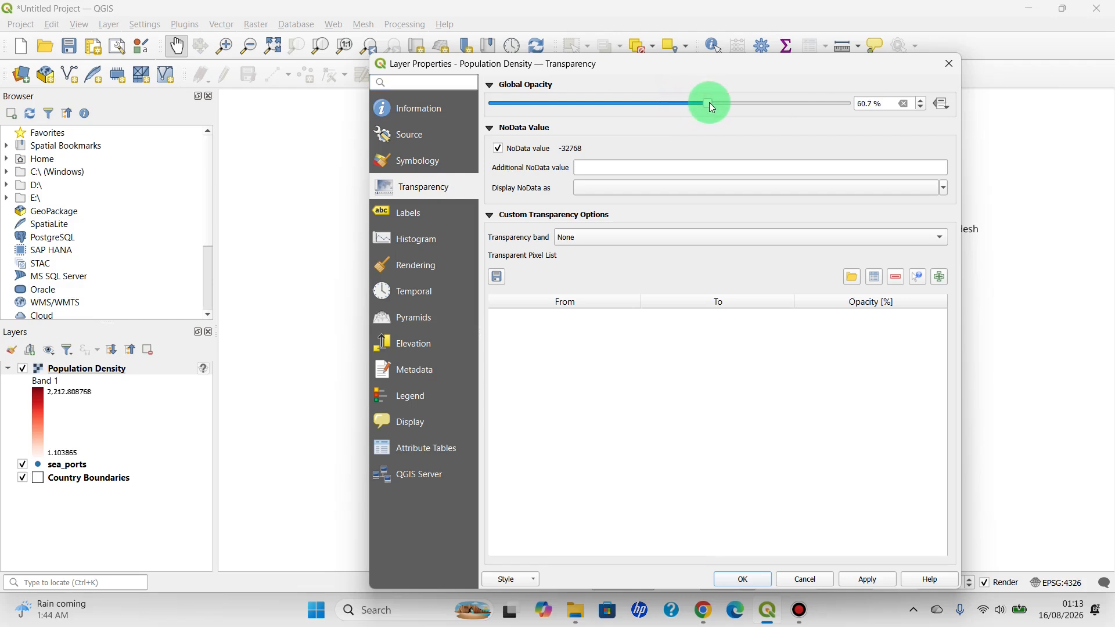
left_click(757, 579)
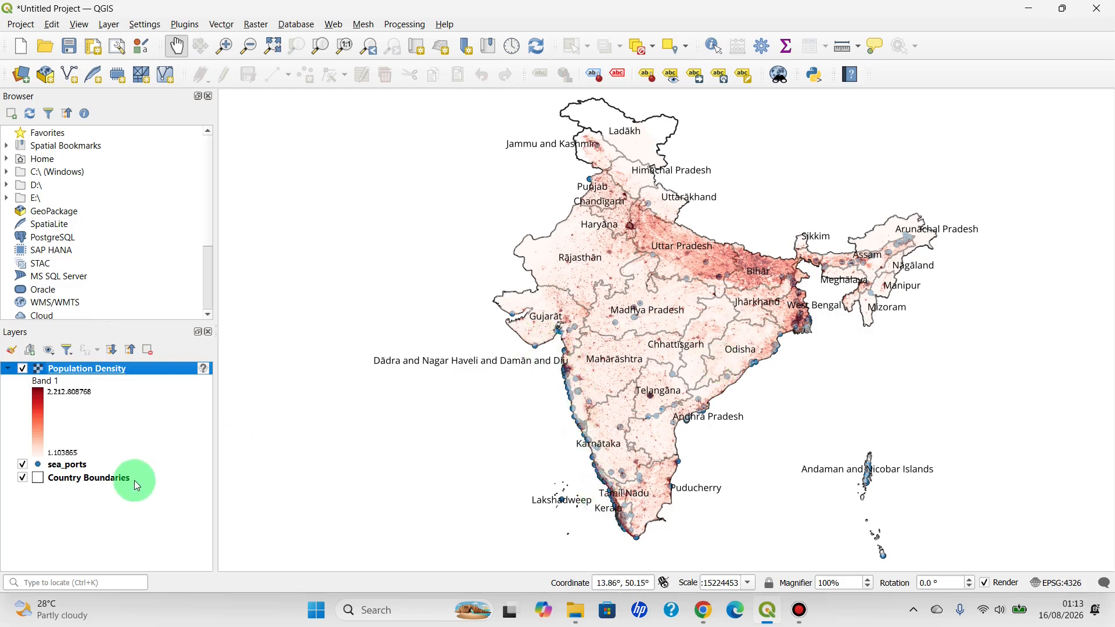
Reorder the layers with sea_ports uppermost, Population Density below it and Country Boundaries lowest
left_click(53, 469)
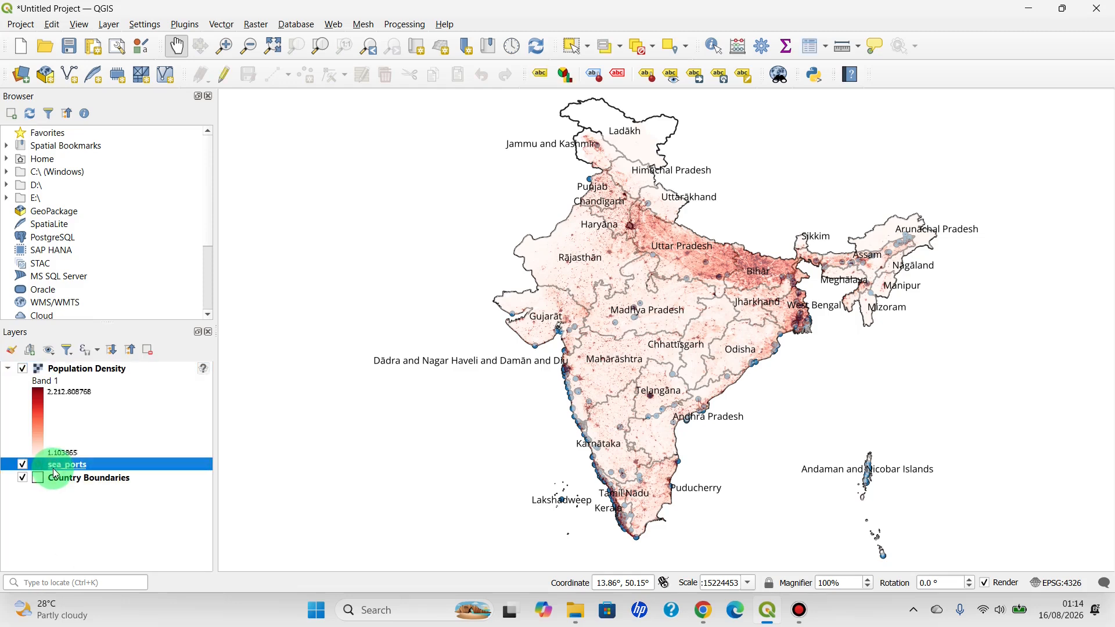
mouse_move(55, 474)
left_mouse_down()
mouse_move(69, 389)
mouse_move(59, 370)
mouse_move(69, 492)
mouse_move(58, 473)
mouse_move(70, 501)
left_mouse_up()
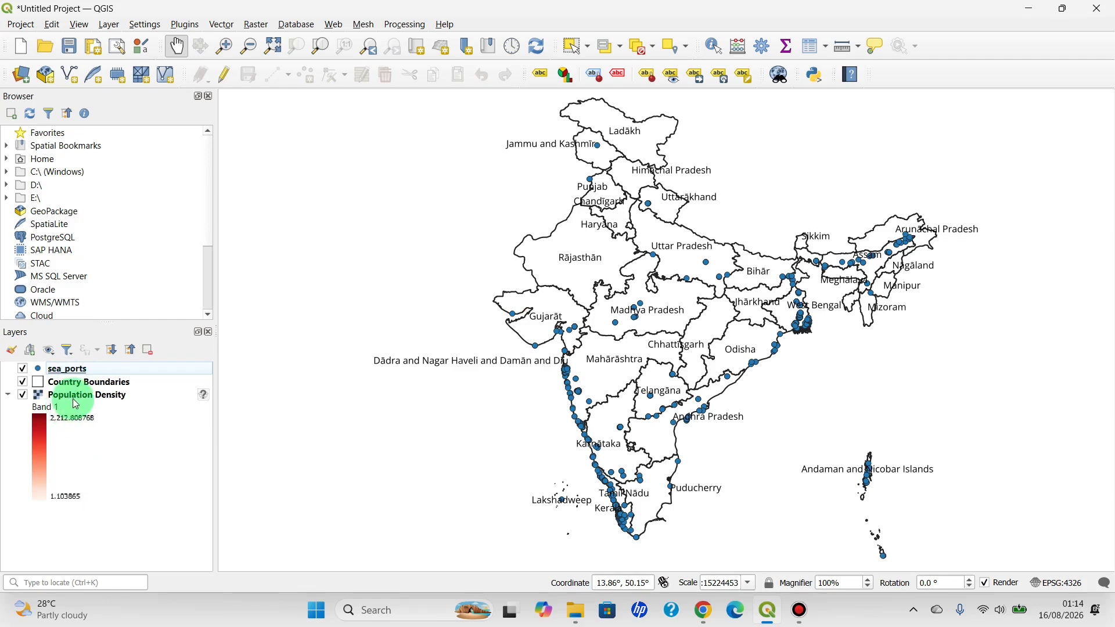
left_click_drag(75, 384, 74, 444)
left_click_drag(74, 378, 80, 527)
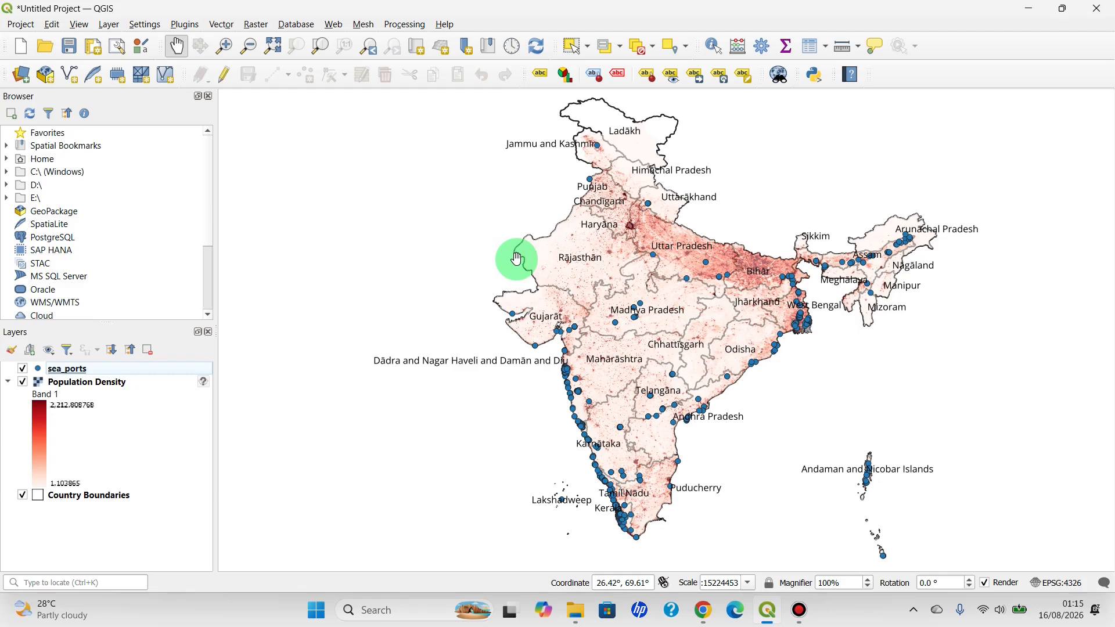
Create a new print layout titled "India"
left_click_drag(517, 260, 484, 175)
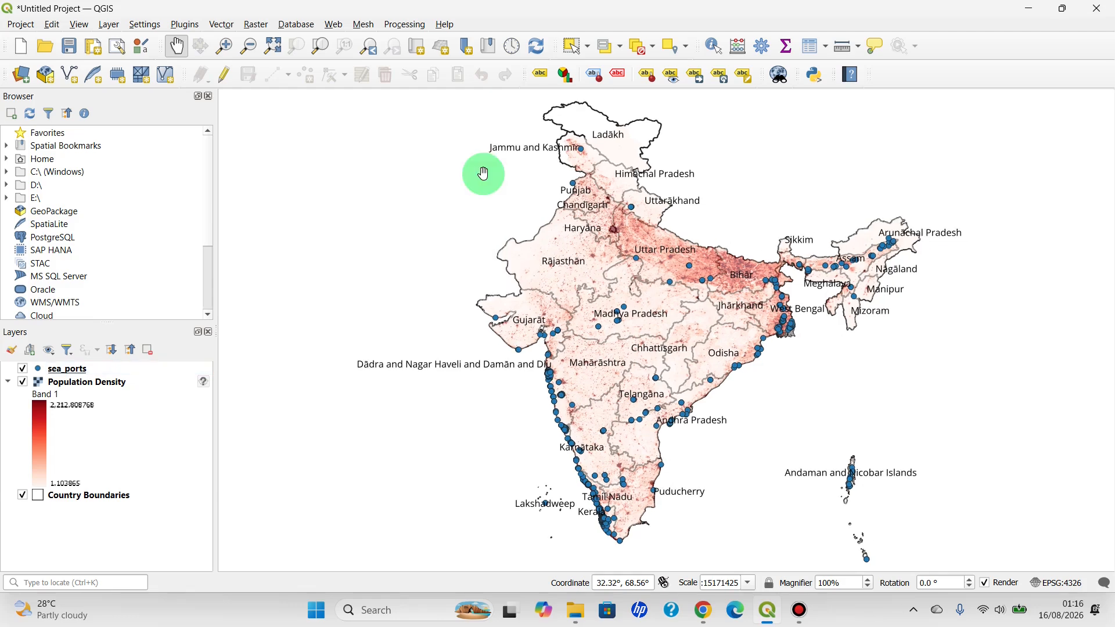
left_click(15, 27)
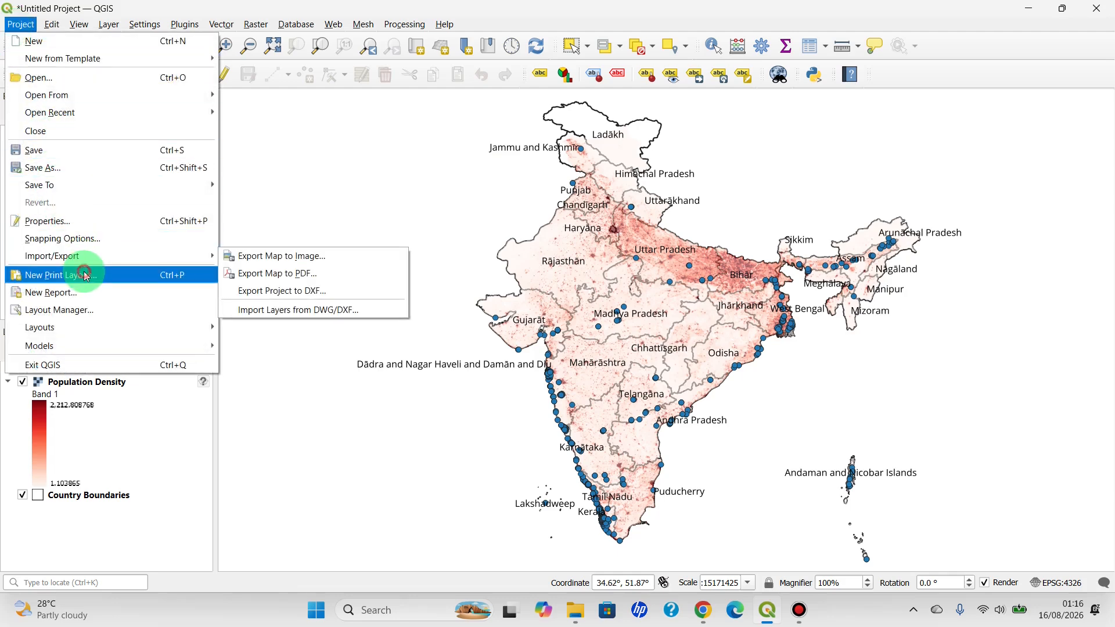
left_click(65, 275)
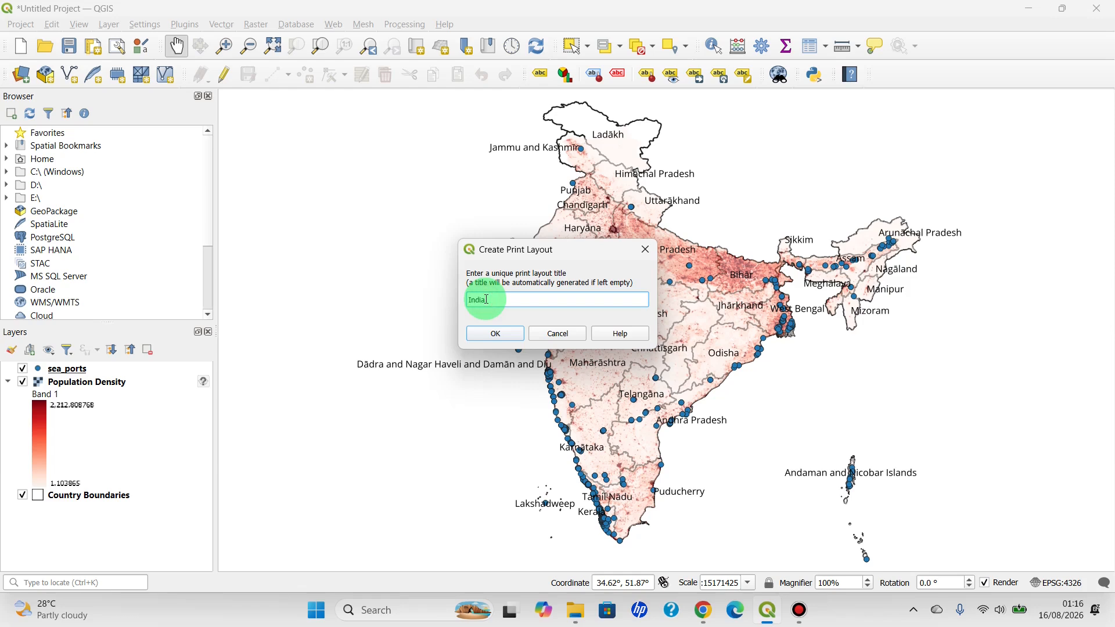
key("Return")
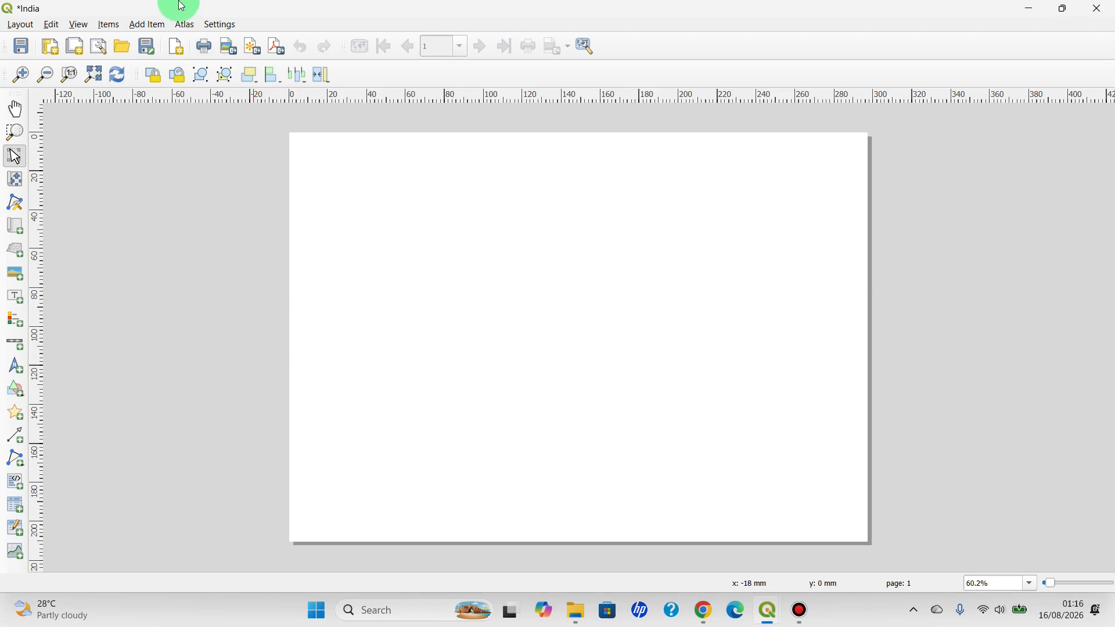
Add a map to the layout that nearly fills the page, leaving a narrow margin all around
left_click(149, 25)
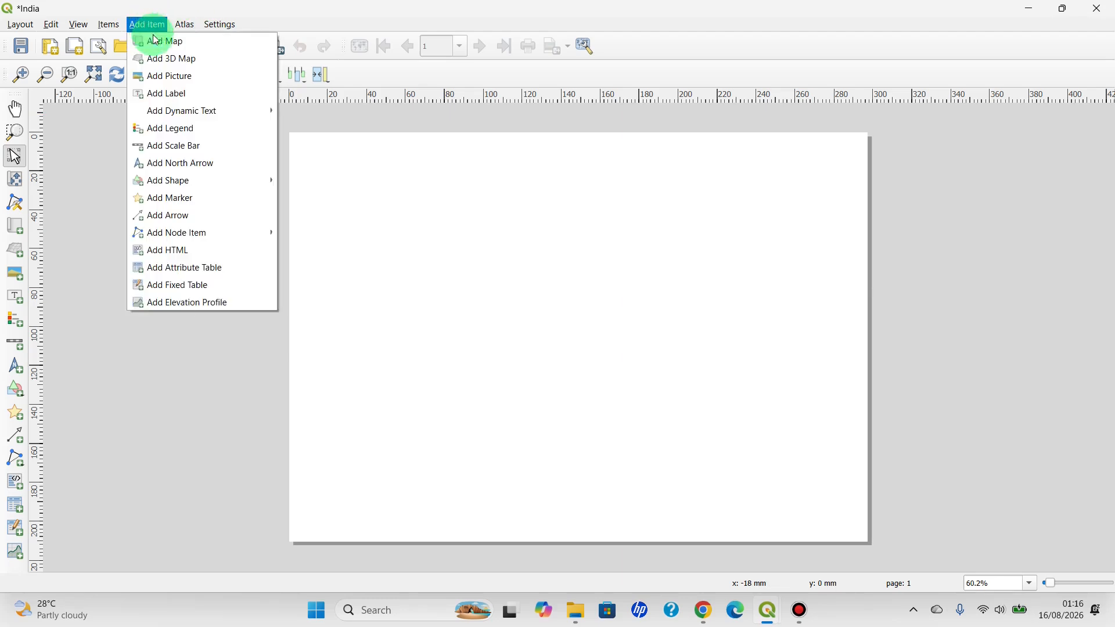
left_click(157, 41)
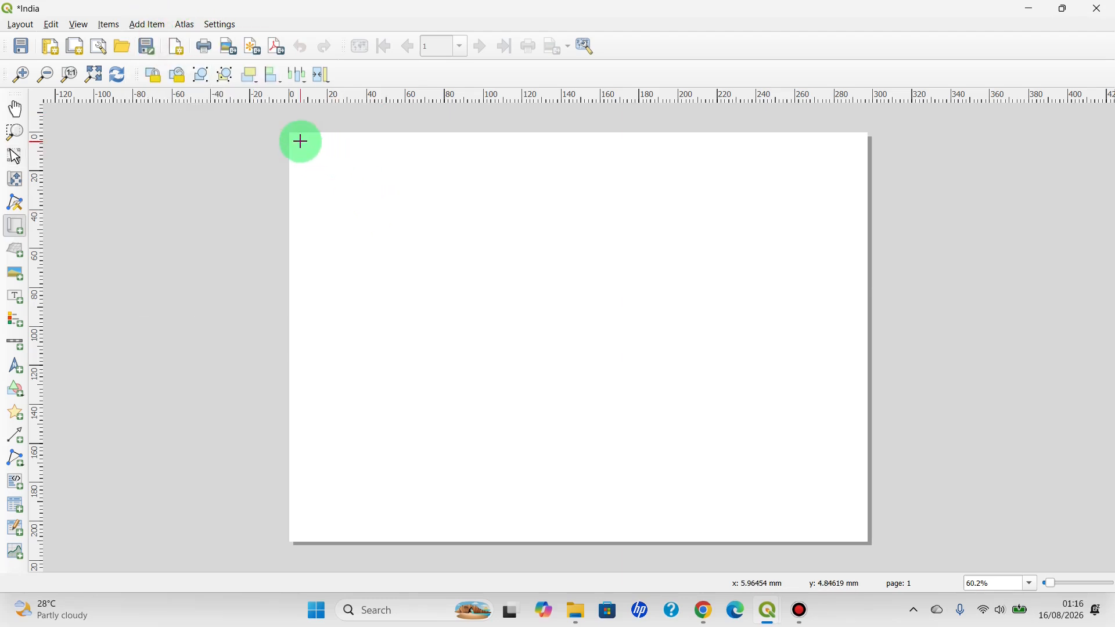
left_click_drag(296, 140, 859, 537)
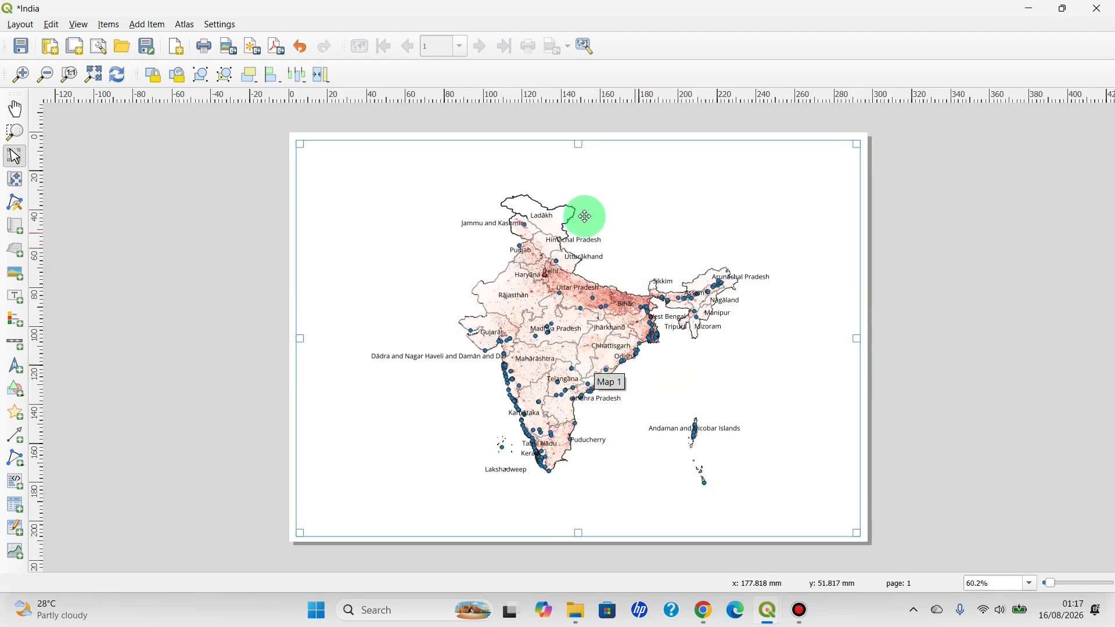
Add a legend to the layout, make its frame taller, and place it east of the mainland, above the Andaman and Nicobar Islands
left_click(147, 25)
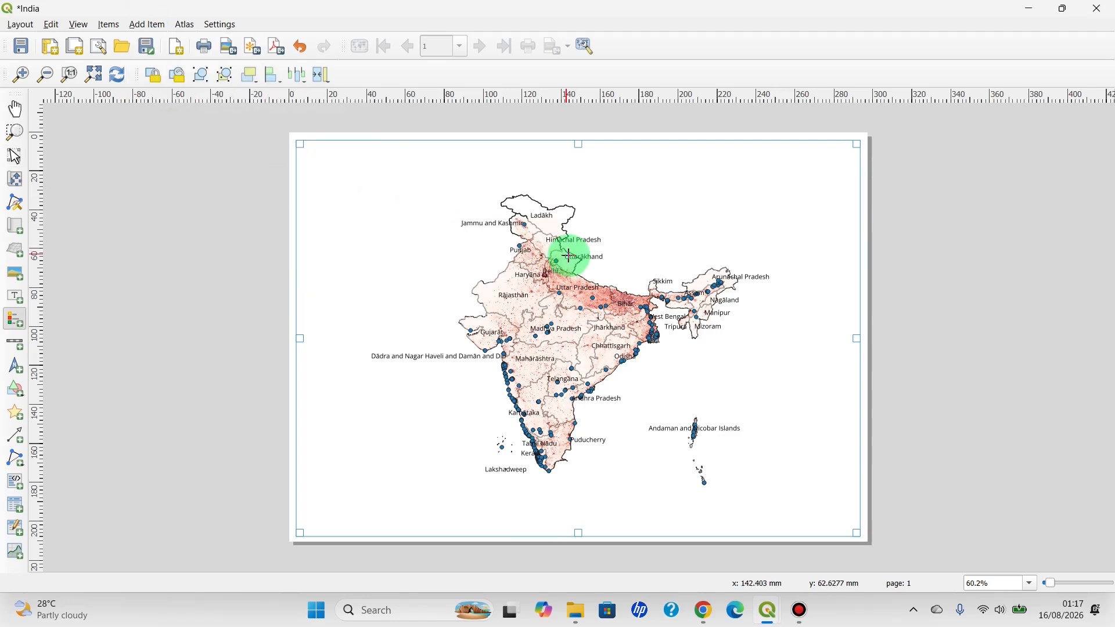
left_click_drag(666, 153, 829, 252)
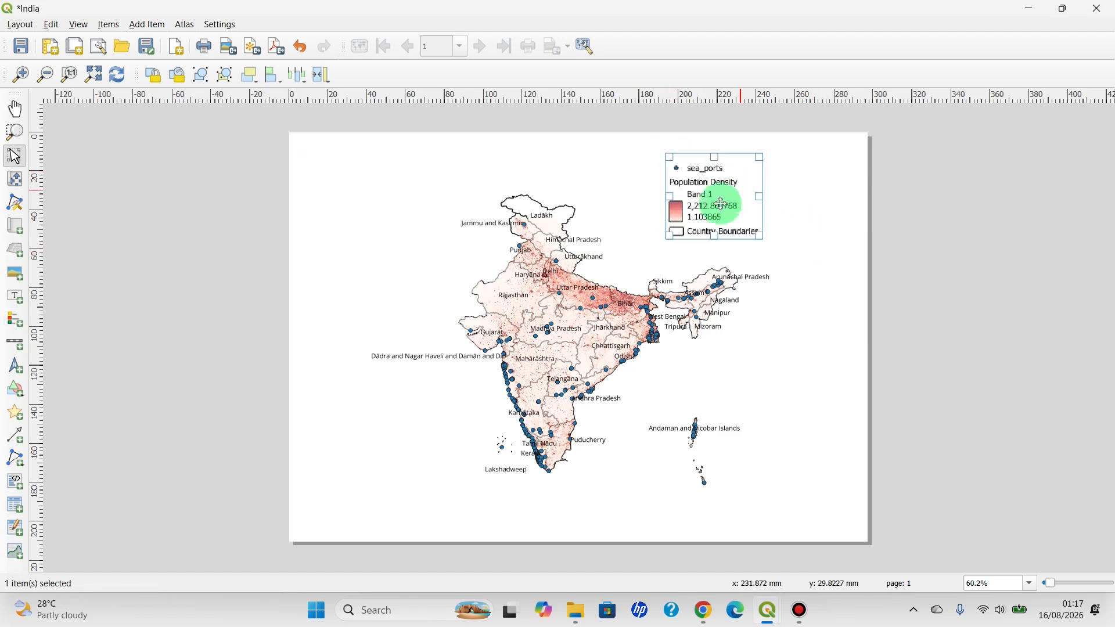
left_click_drag(714, 237, 716, 269)
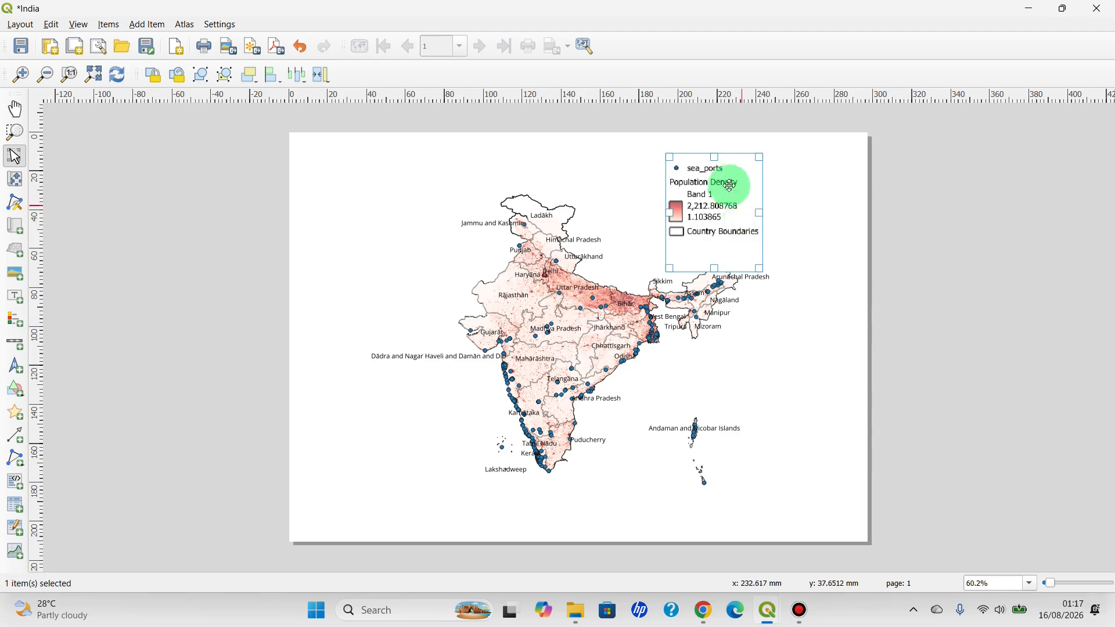
left_click_drag(717, 187, 795, 331)
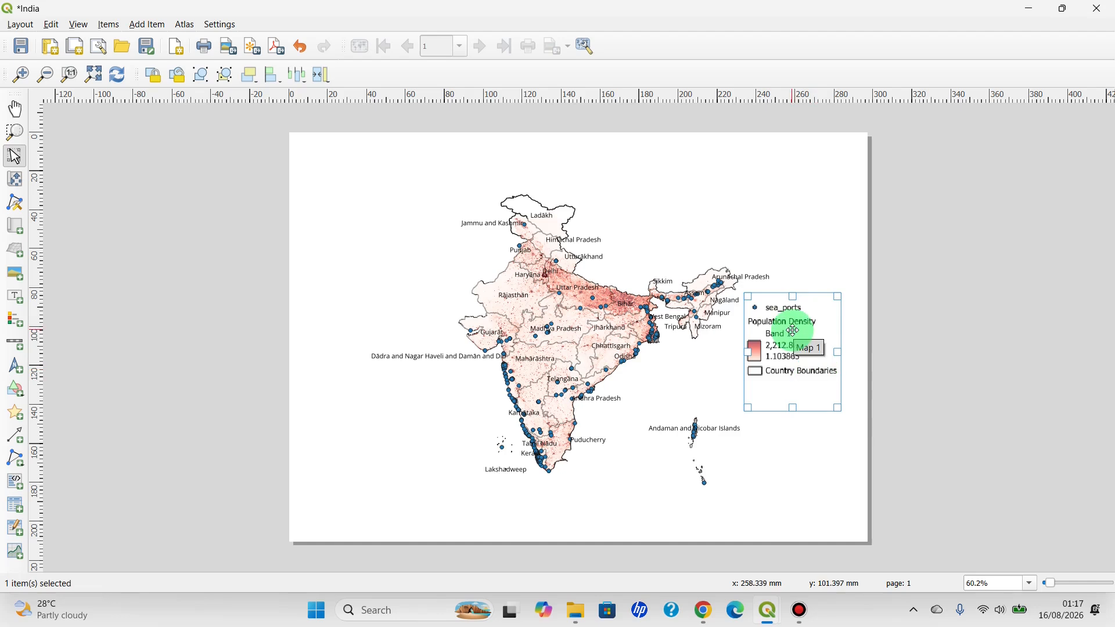
Turn off auto update for the legend's items and close the item properties
right_click(795, 322)
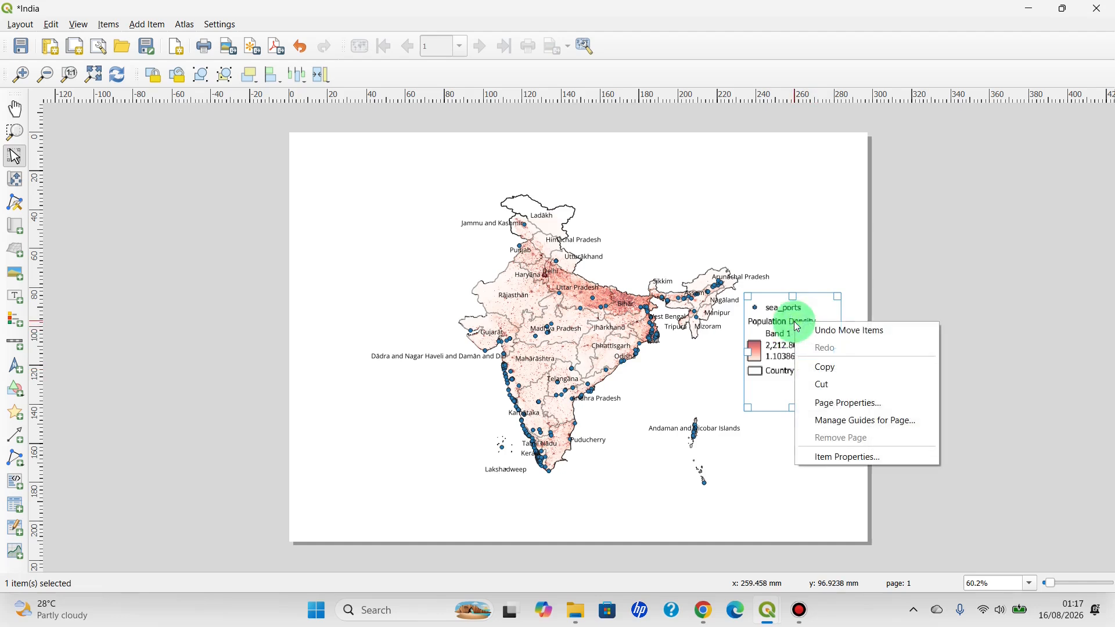
left_click(856, 458)
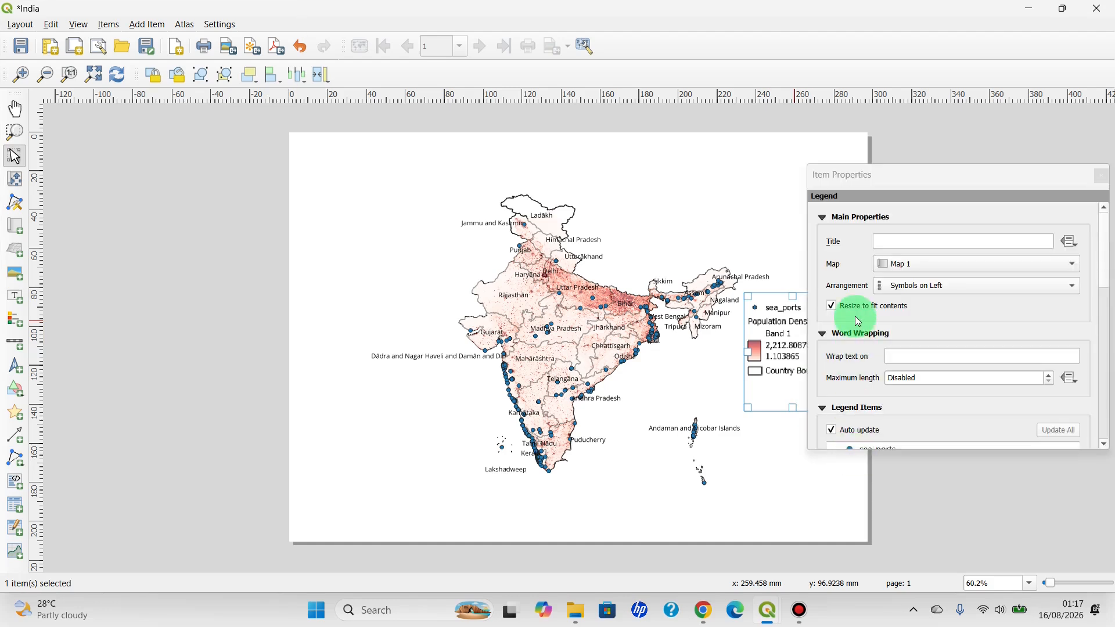
scroll(857, 321, "down", 5)
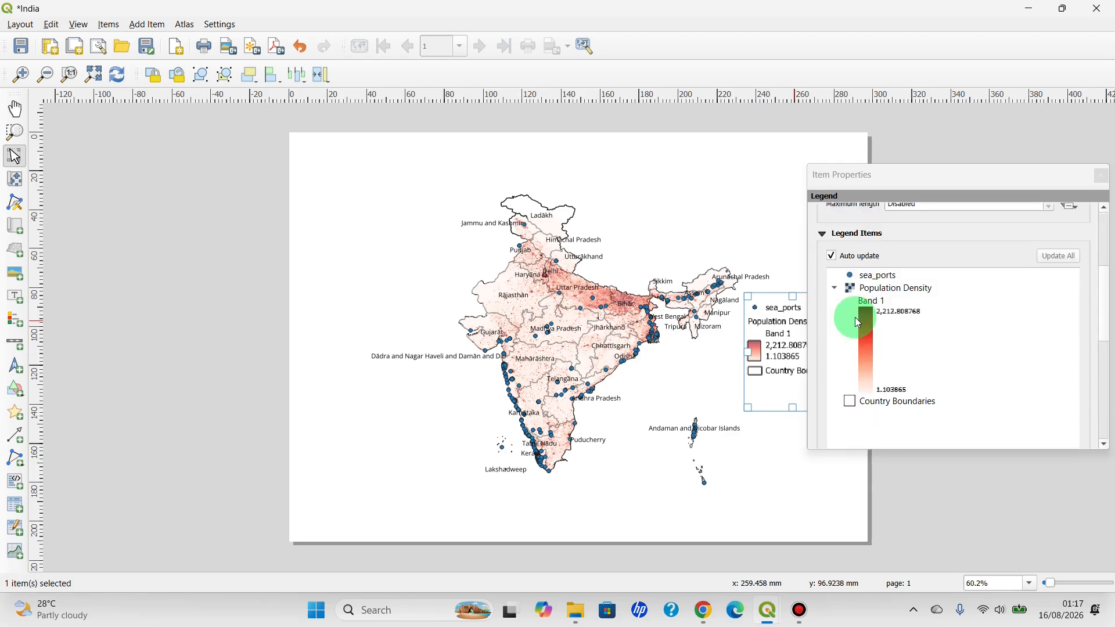
left_click(832, 256)
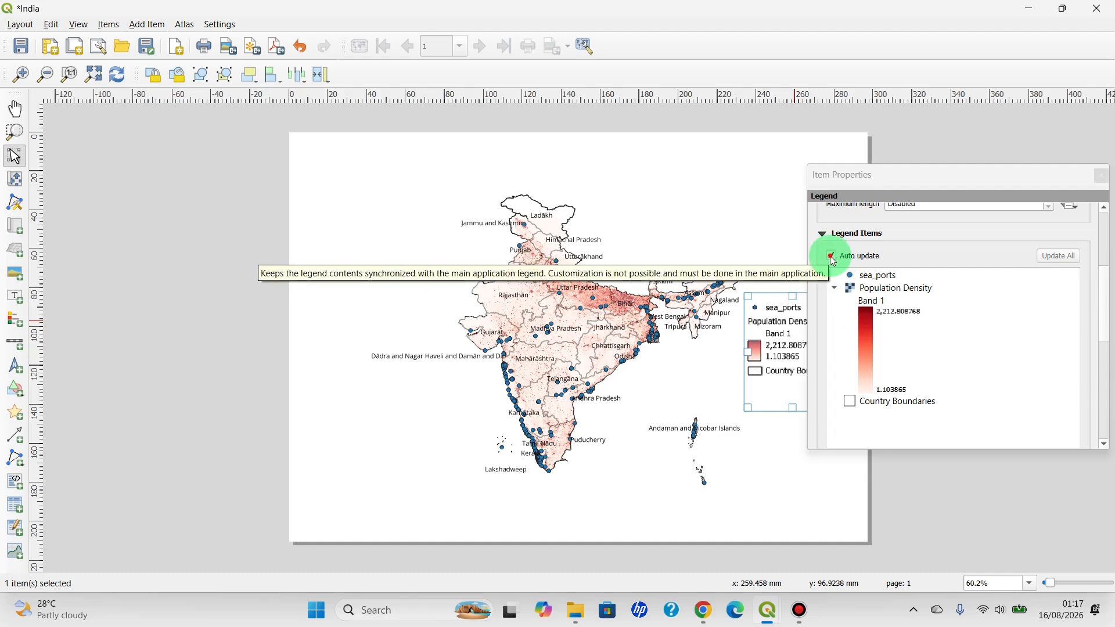
left_click(832, 256)
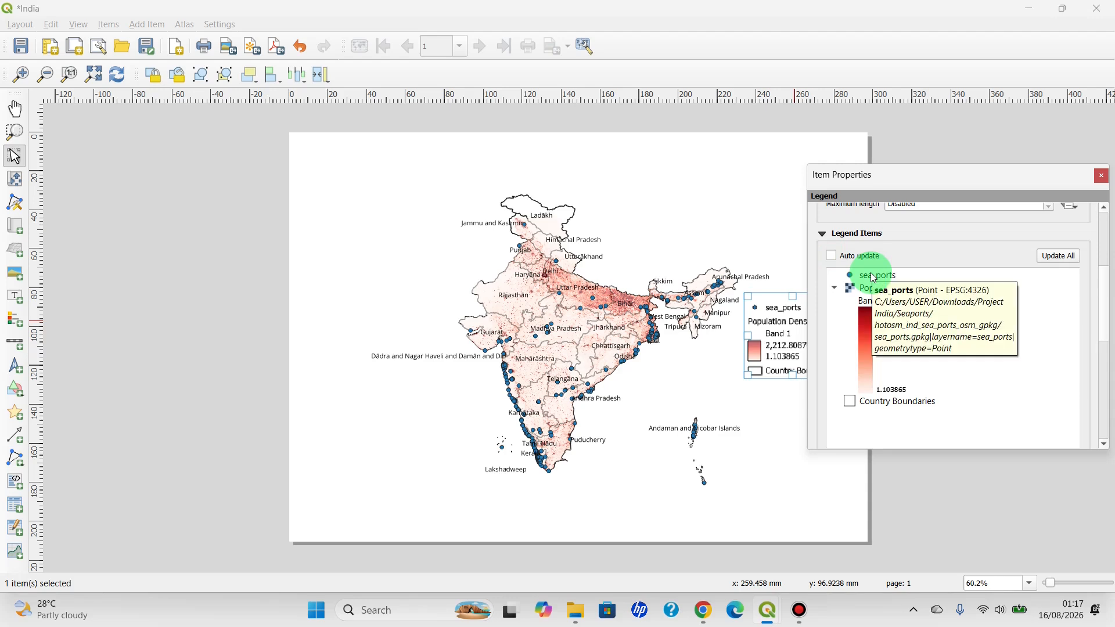
scroll(885, 307, "down", 5)
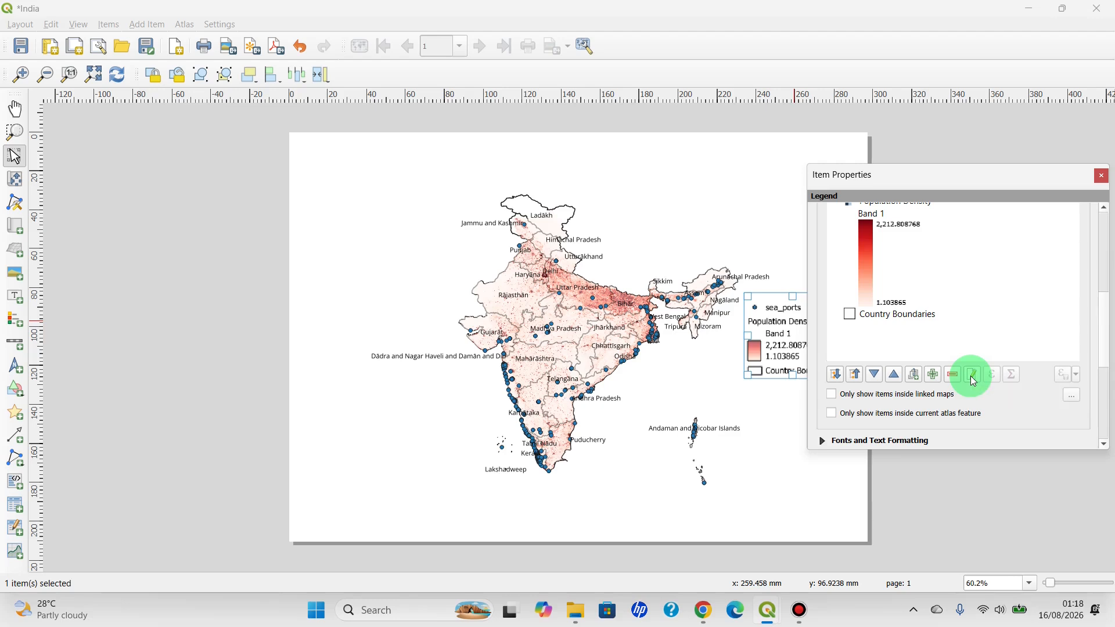
scroll(879, 315, "up", 1)
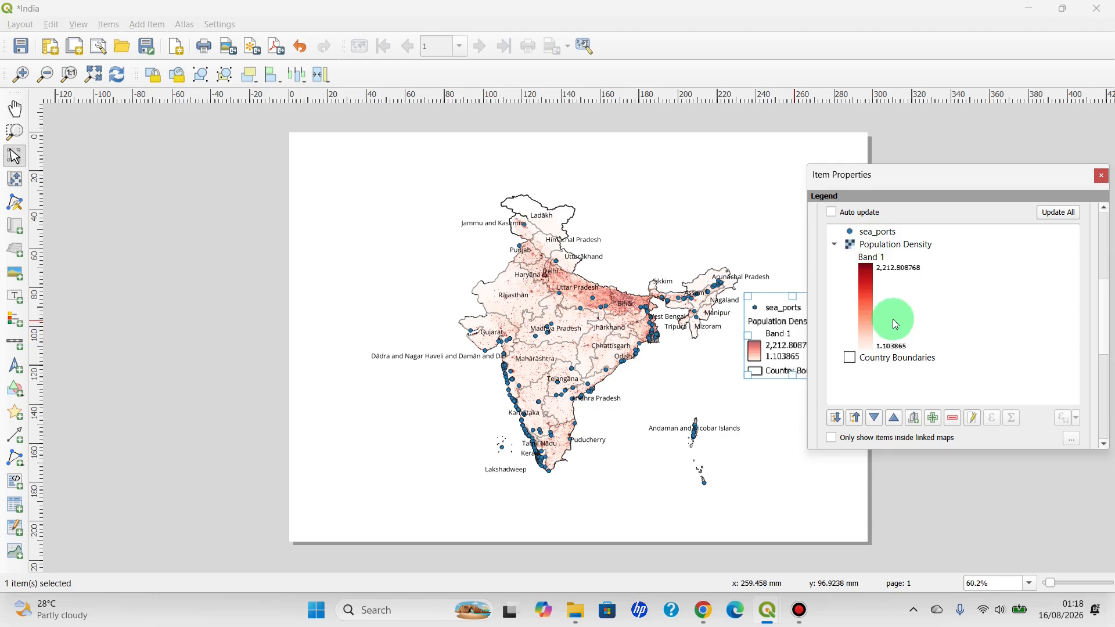
left_click(1101, 179)
left_click(413, 261)
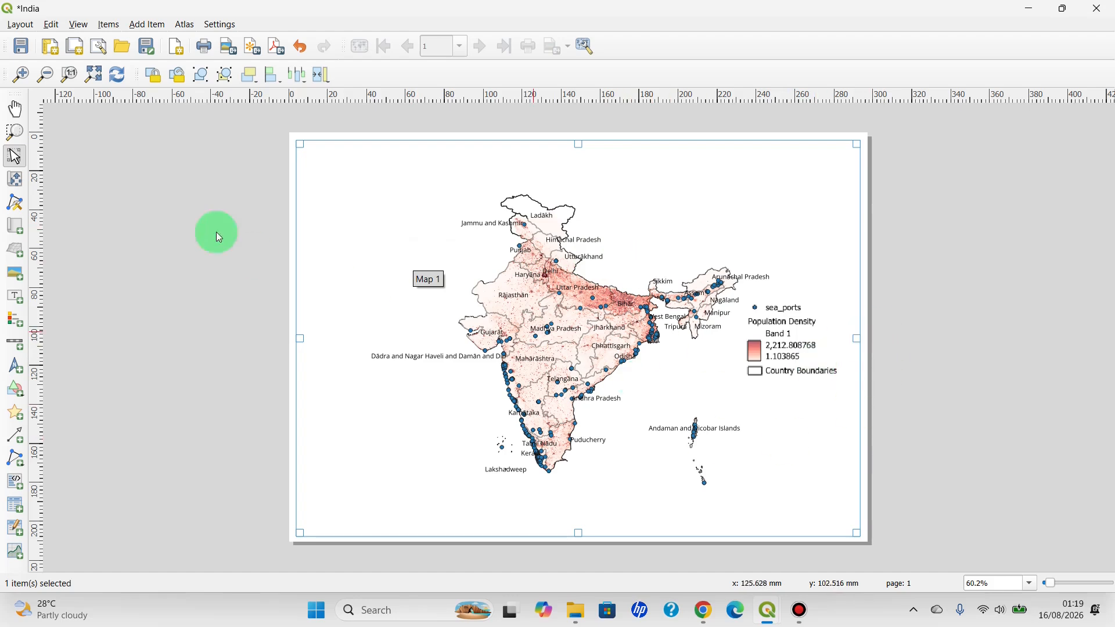
Export the layout as an image named India Project in the Project India folder under Downloads, keeping the default export options
left_click(15, 25)
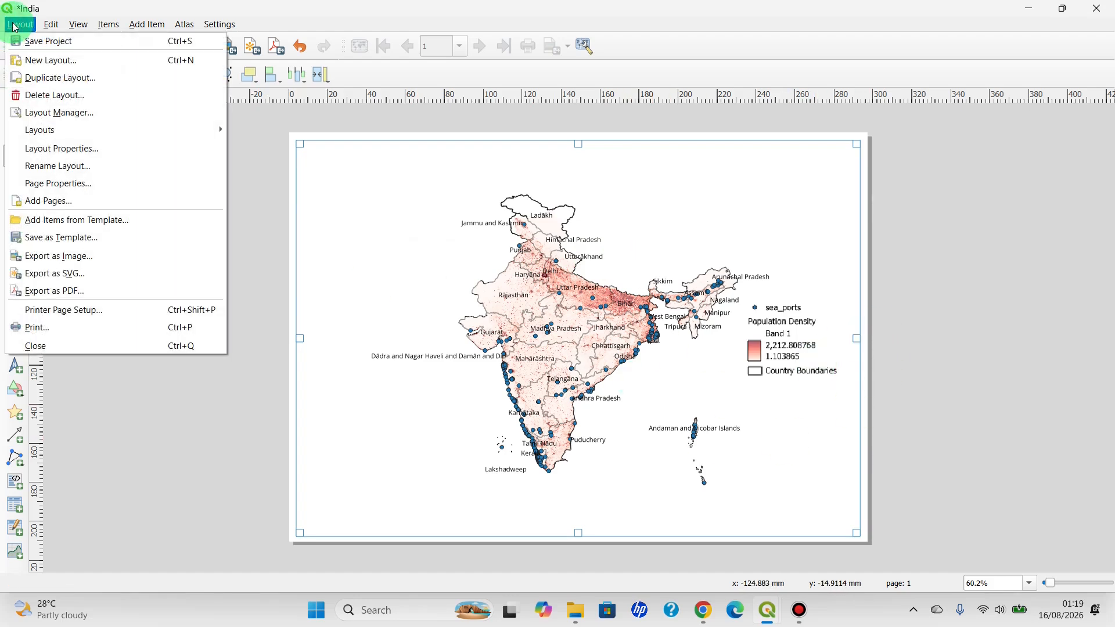
left_click(76, 263)
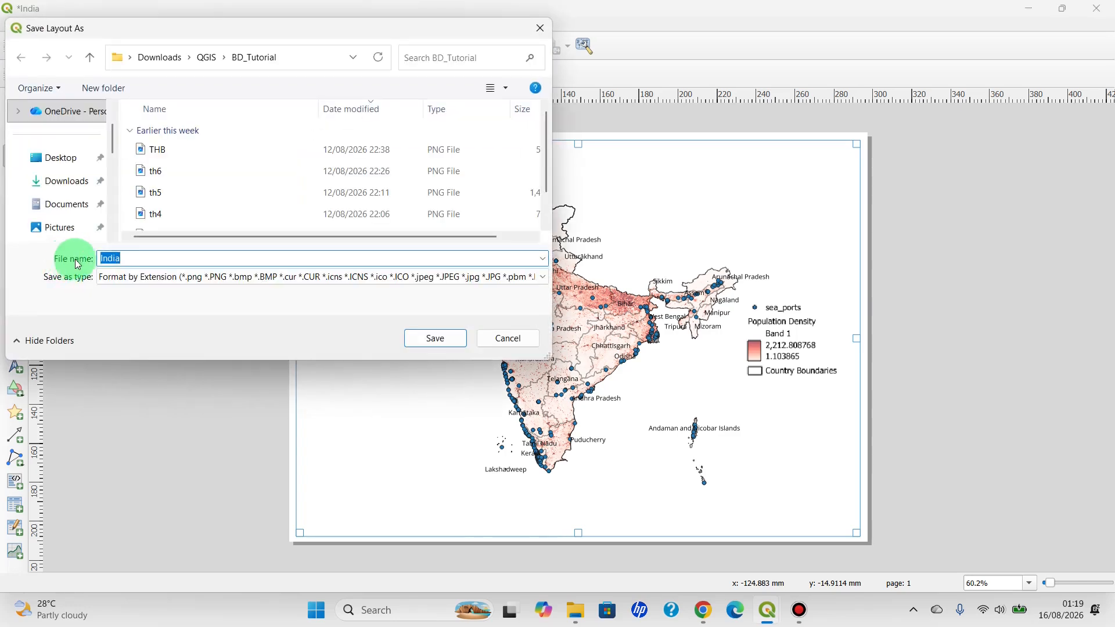
left_click(128, 257)
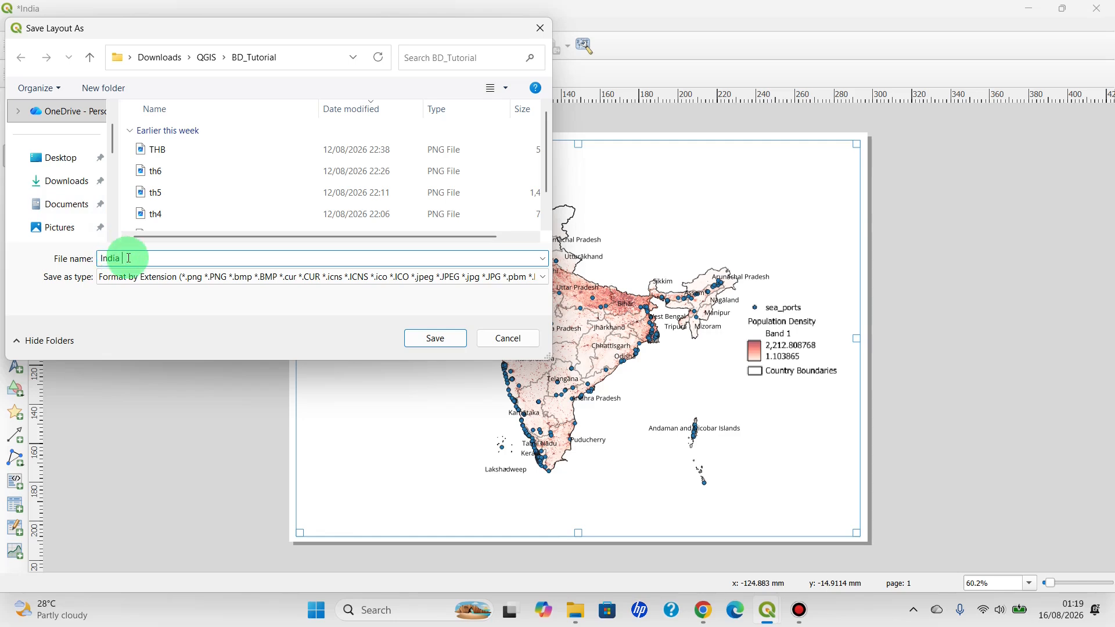
type("Project")
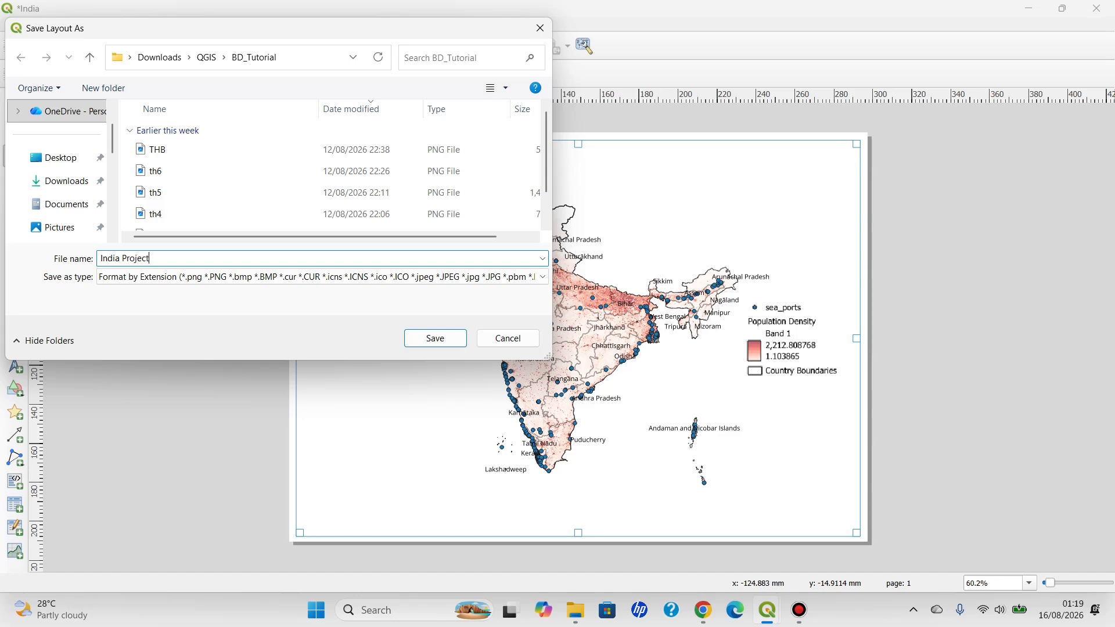
left_click(61, 181)
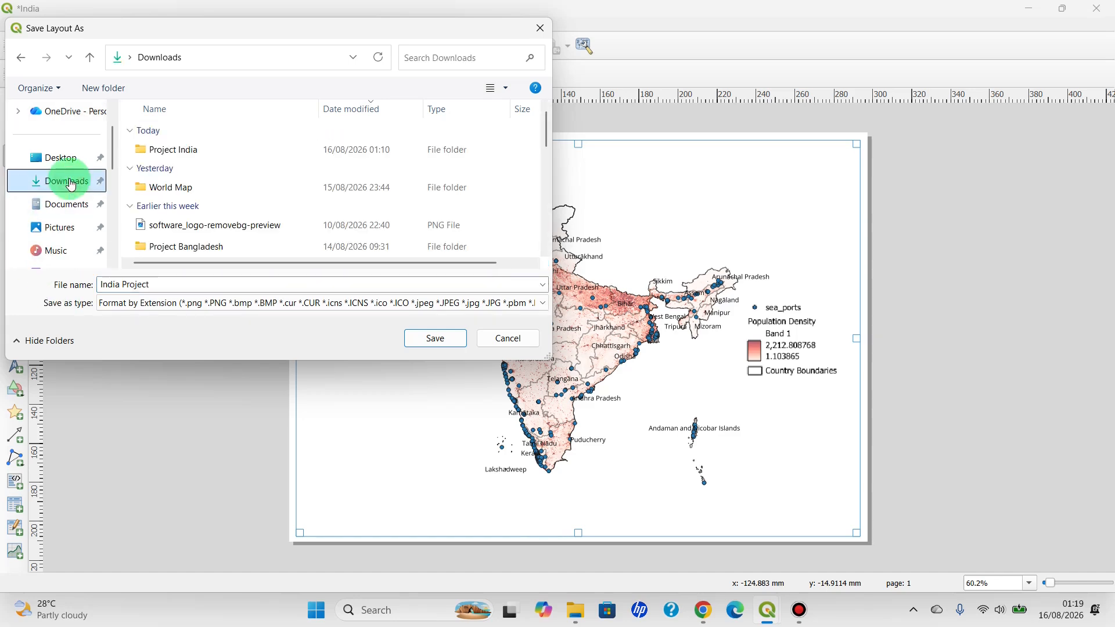
double_click(187, 151)
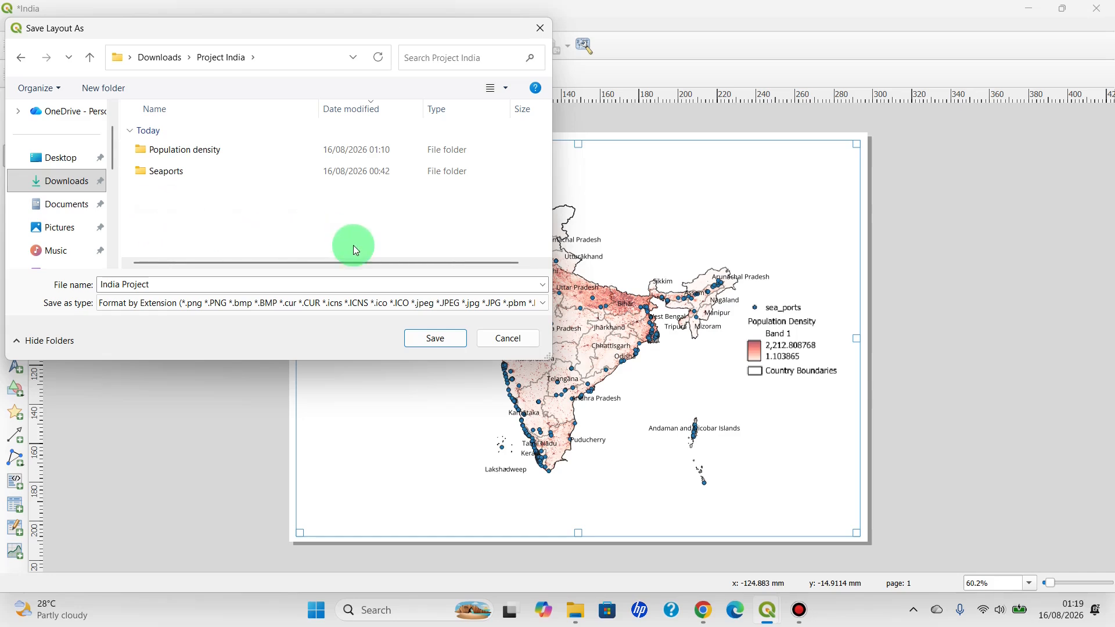
left_click(434, 338)
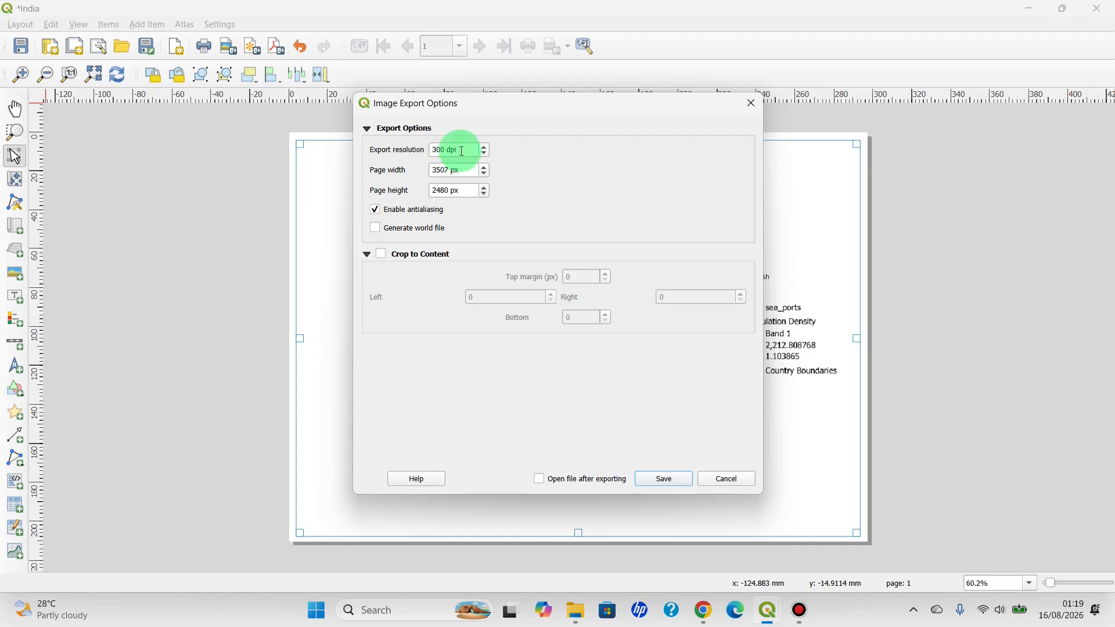
left_click(670, 478)
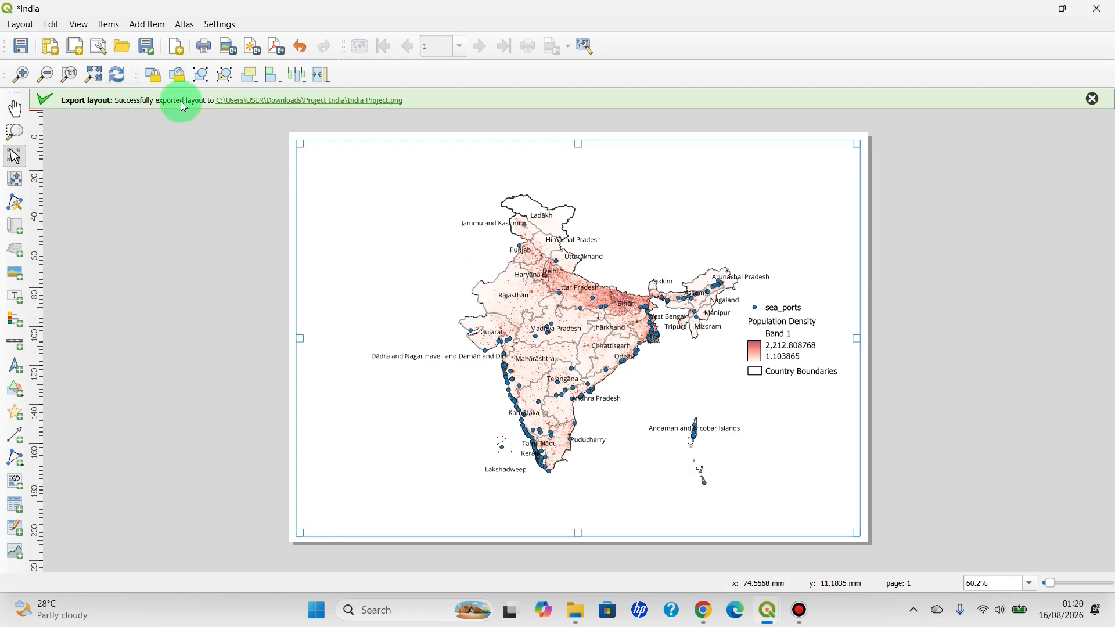
Open the exported India Project image from the Project India folder in File Explorer and inspect the map and legend up close
left_click(574, 612)
left_click(190, 534)
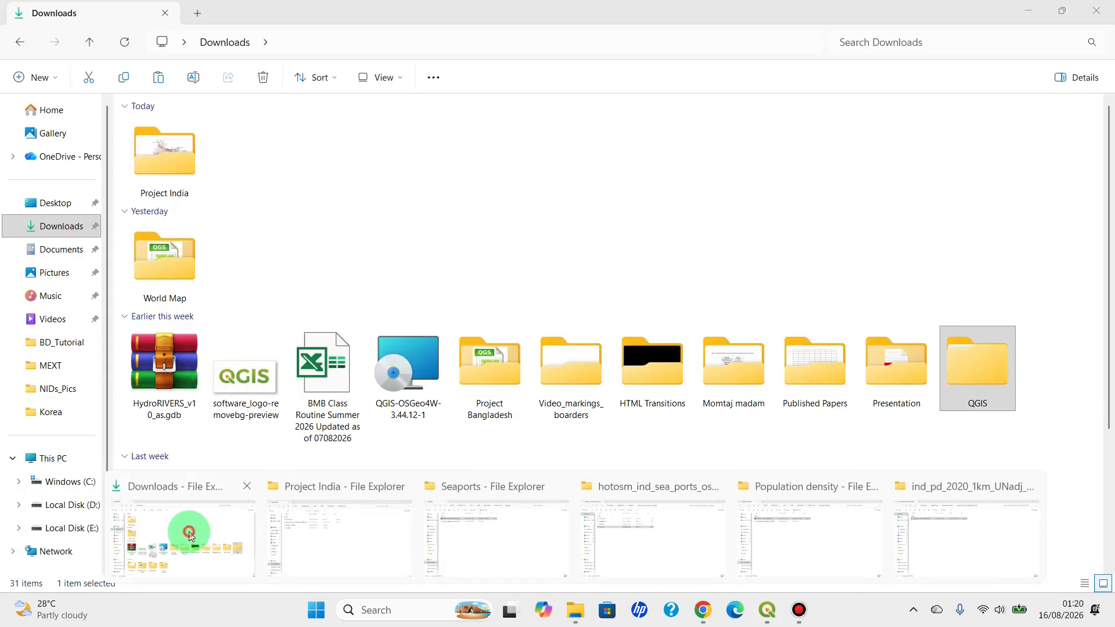
double_click(164, 167)
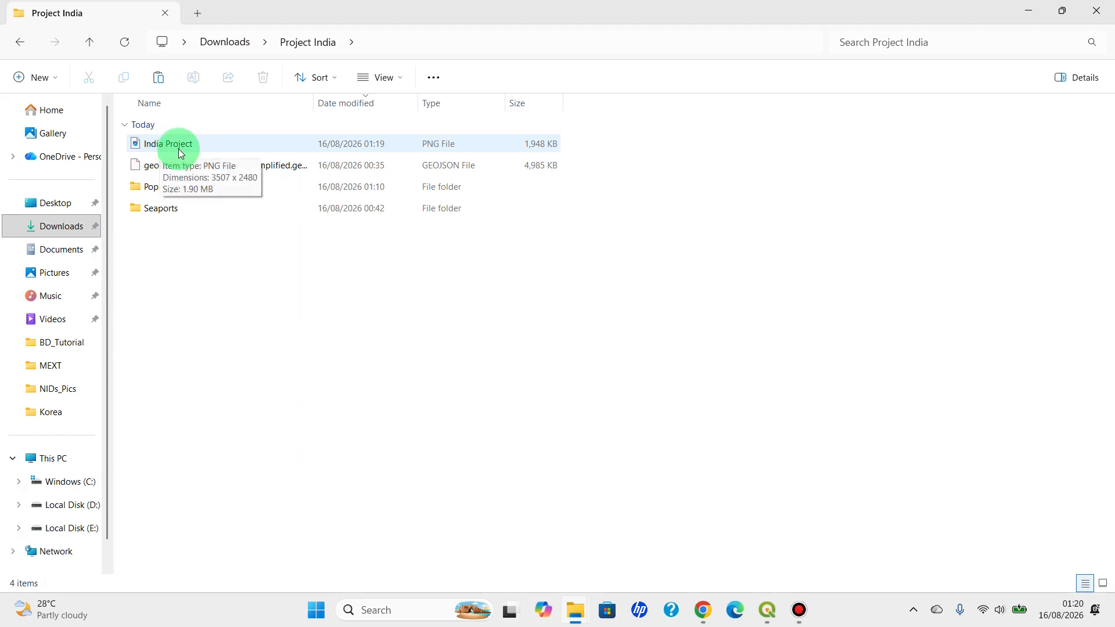
double_click(179, 149)
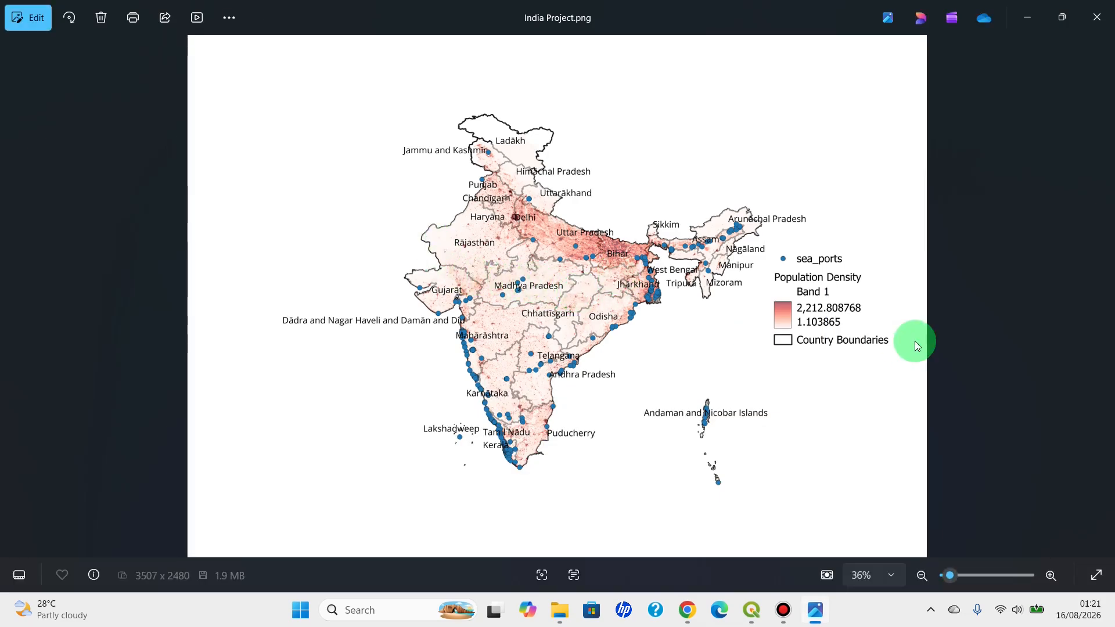
scroll(914, 341, "up", 1)
scroll(915, 342, "up", 3)
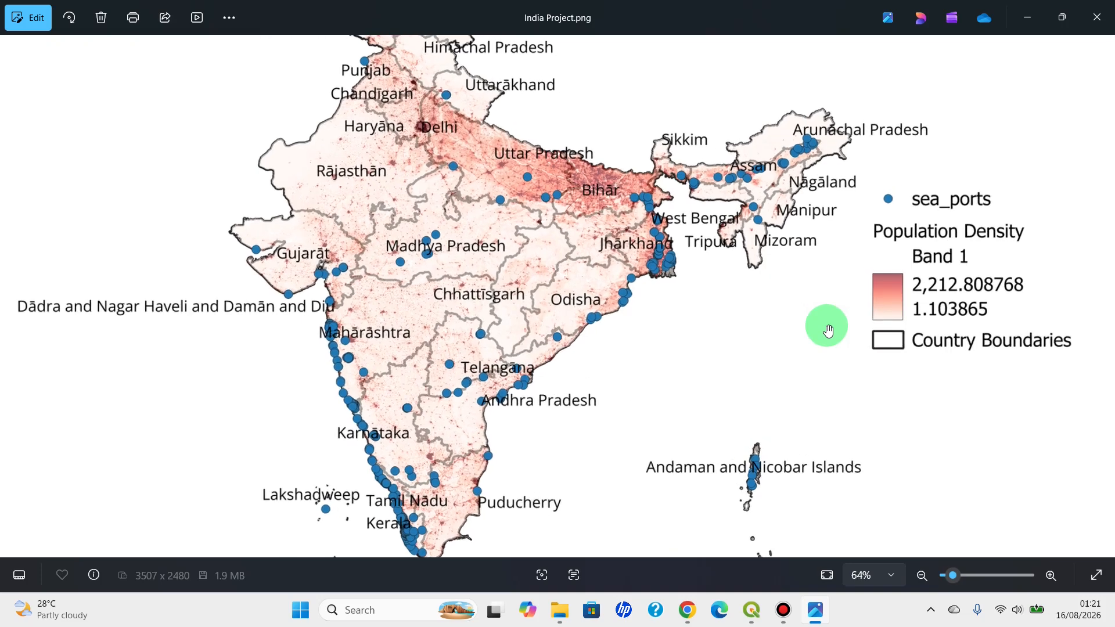
left_click(814, 318)
scroll(747, 324, "down", 3)
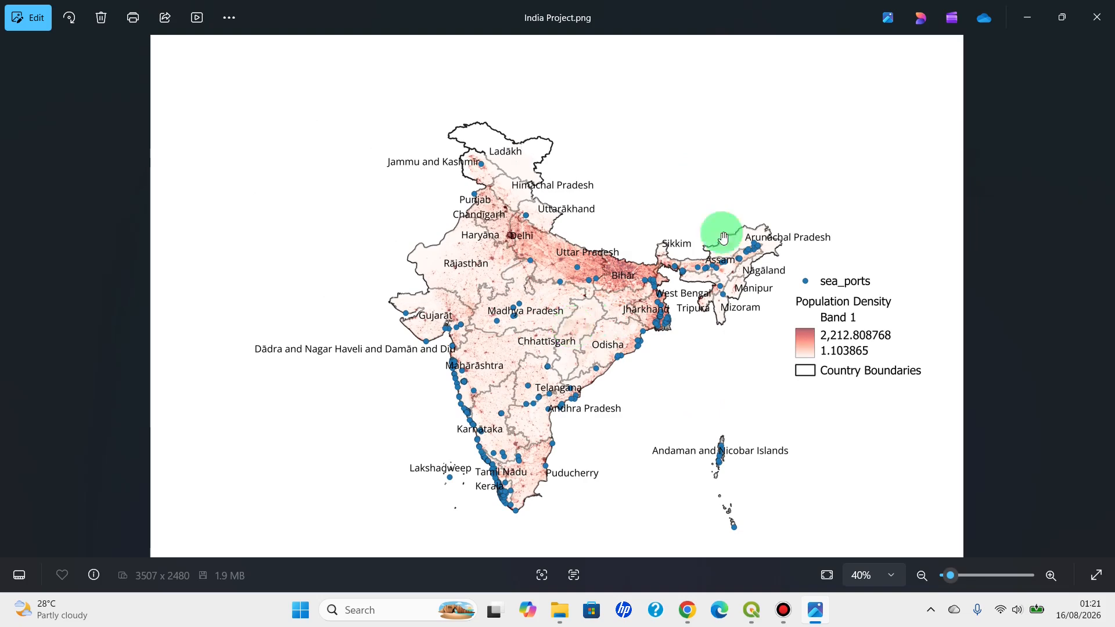
Close the exported image and return to the main QGIS project window
left_click(1096, 16)
mouse_move(774, 612)
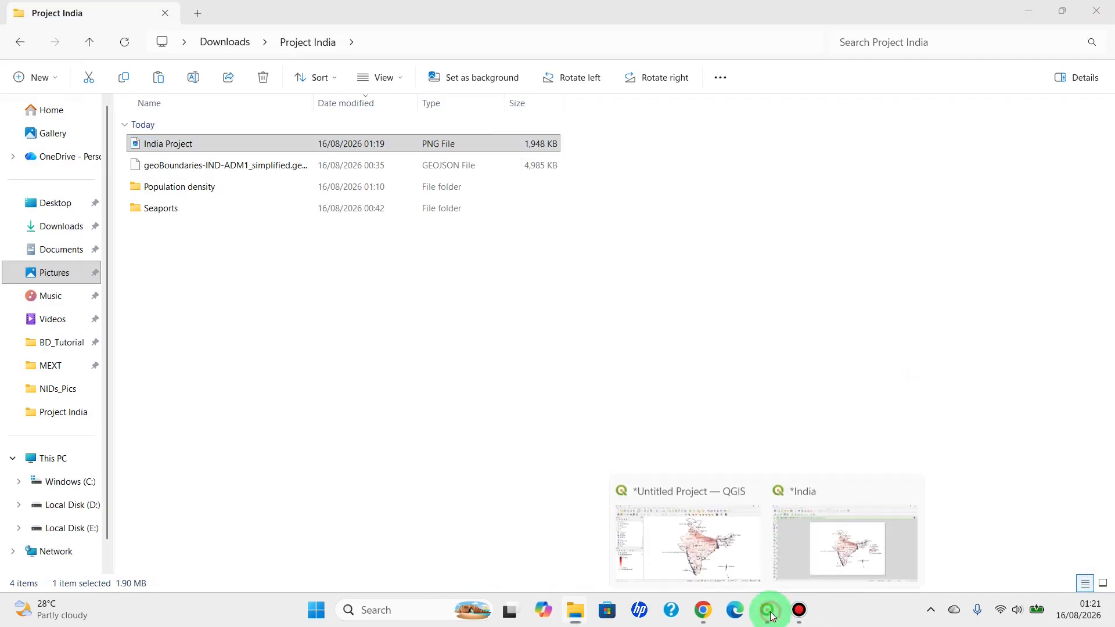
left_click(678, 551)
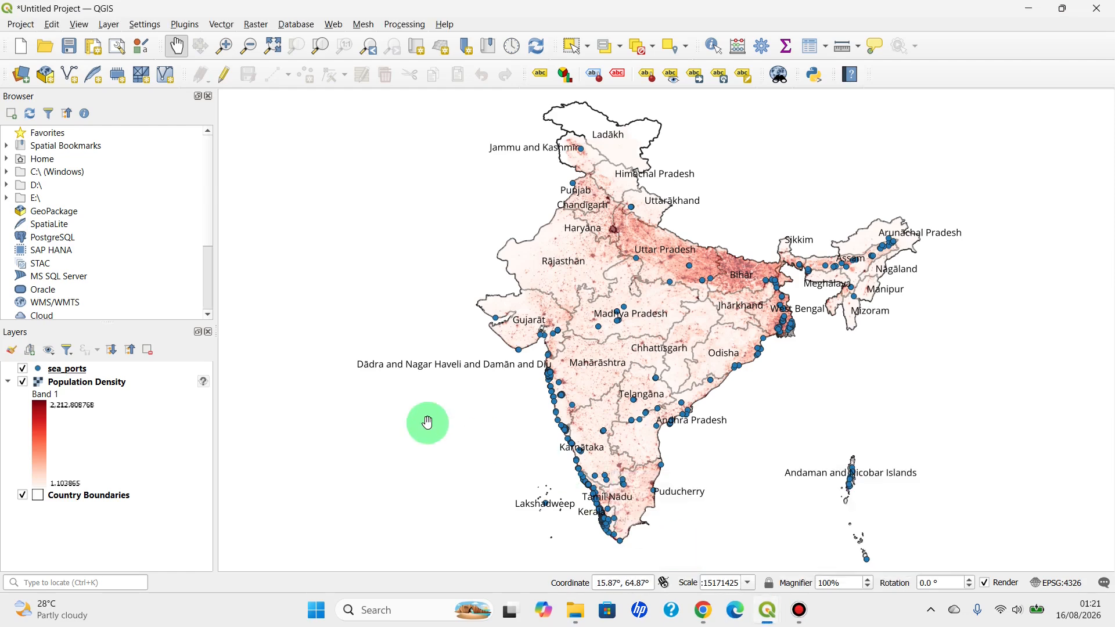